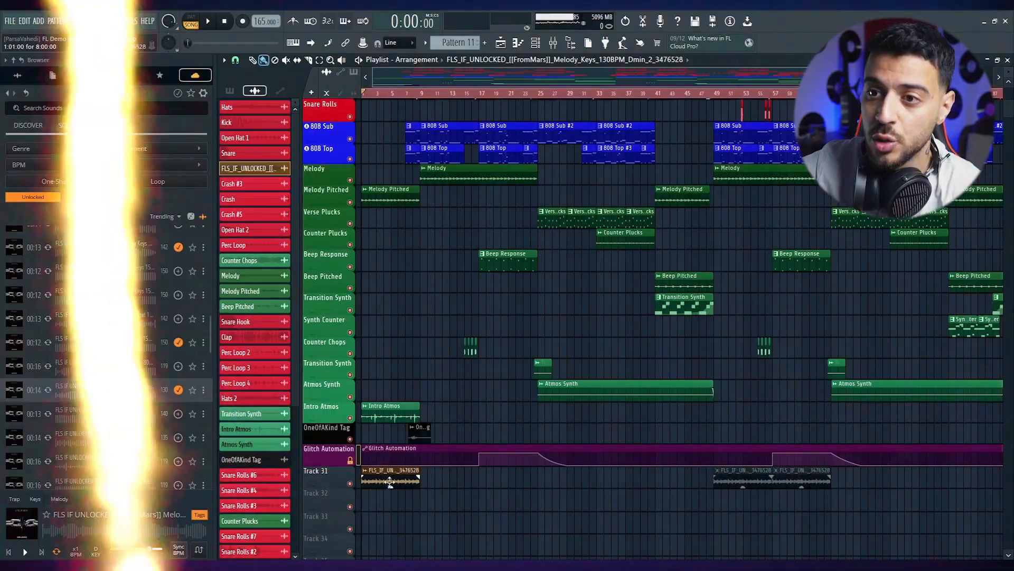
- Play the soloed Melody track, and select the FromMars loop clip on Track 31
{"action": "left_click_drag", "start_coordinate": [685, 212], "coordinate": [612, 214]}
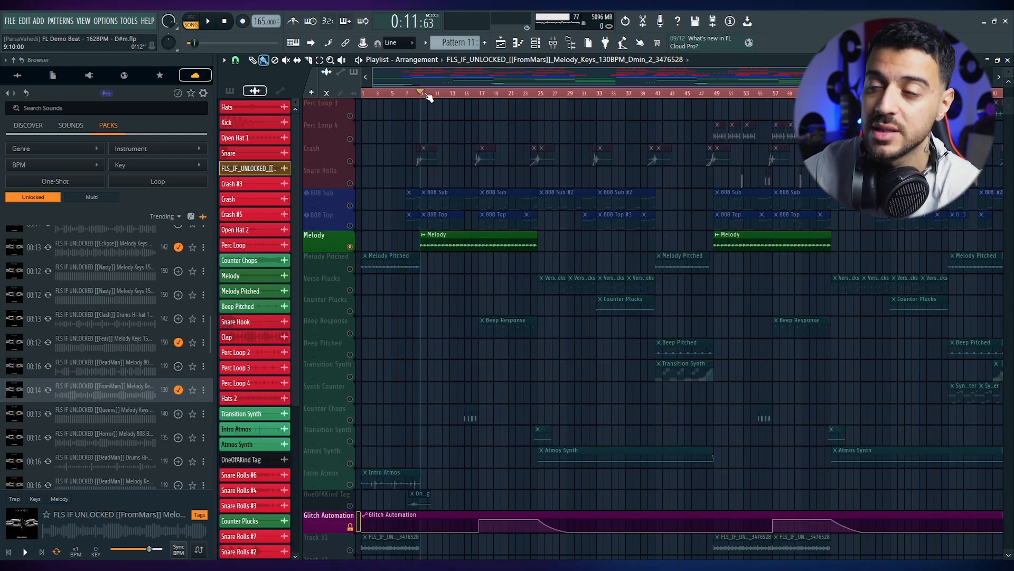
{"action": "key", "text": "space"}
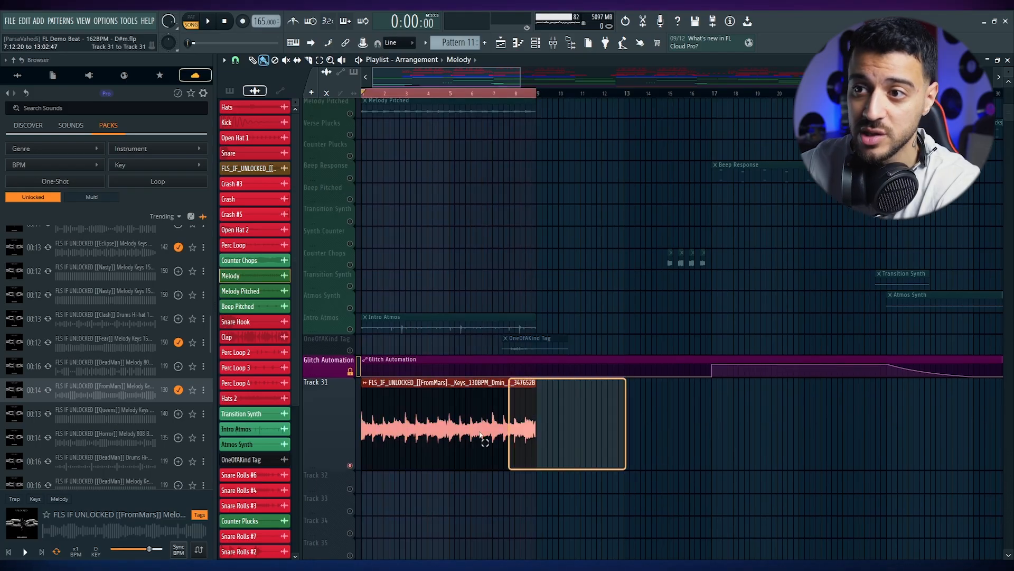
{"action": "left_click_drag", "start_coordinate": [480, 433], "coordinate": [361, 459]}
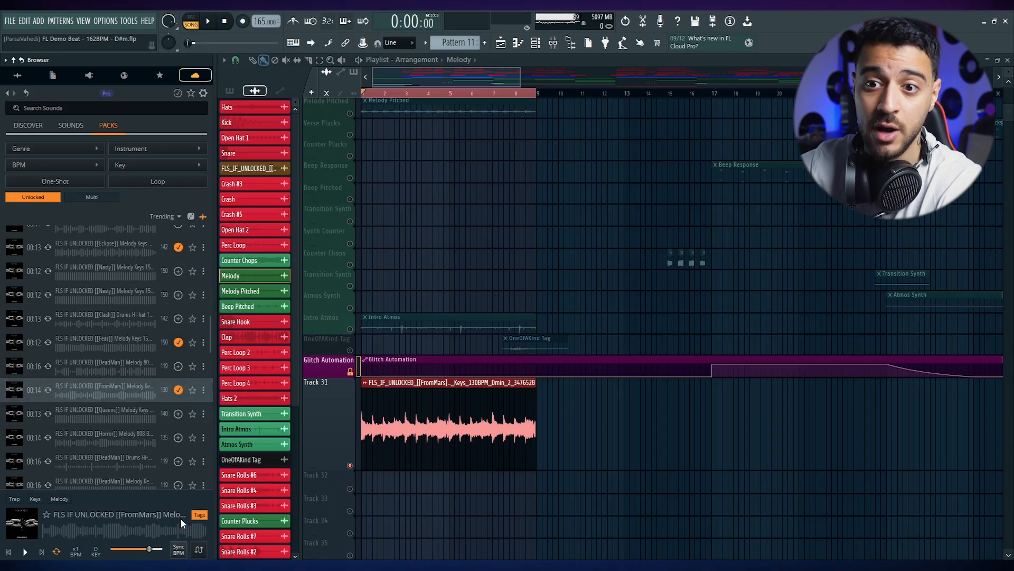
- Sync sample previews to the project BPM and preview the FromMars melody loop
{"action": "left_click", "coordinate": [179, 550]}
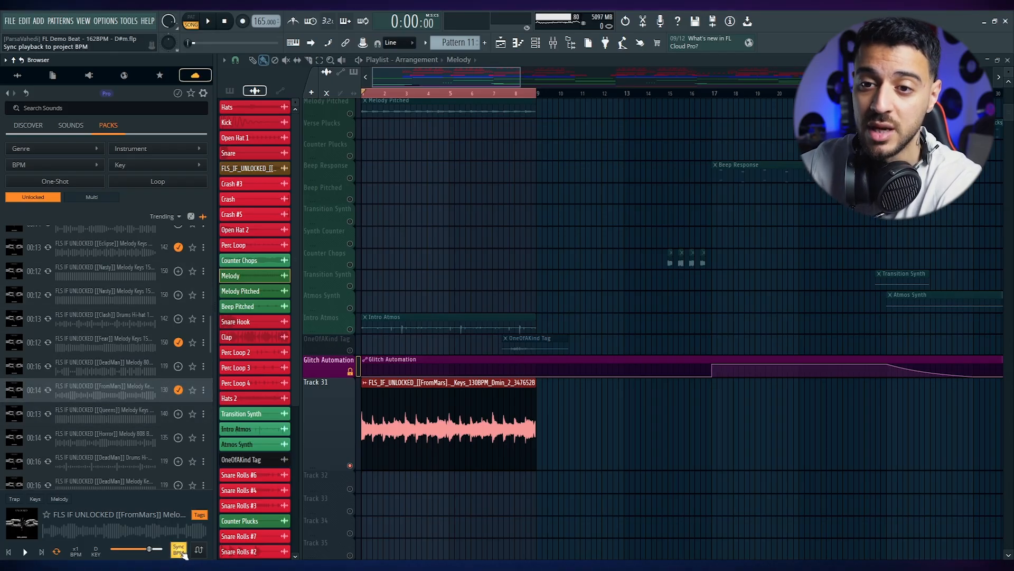
{"action": "left_click", "coordinate": [48, 390]}
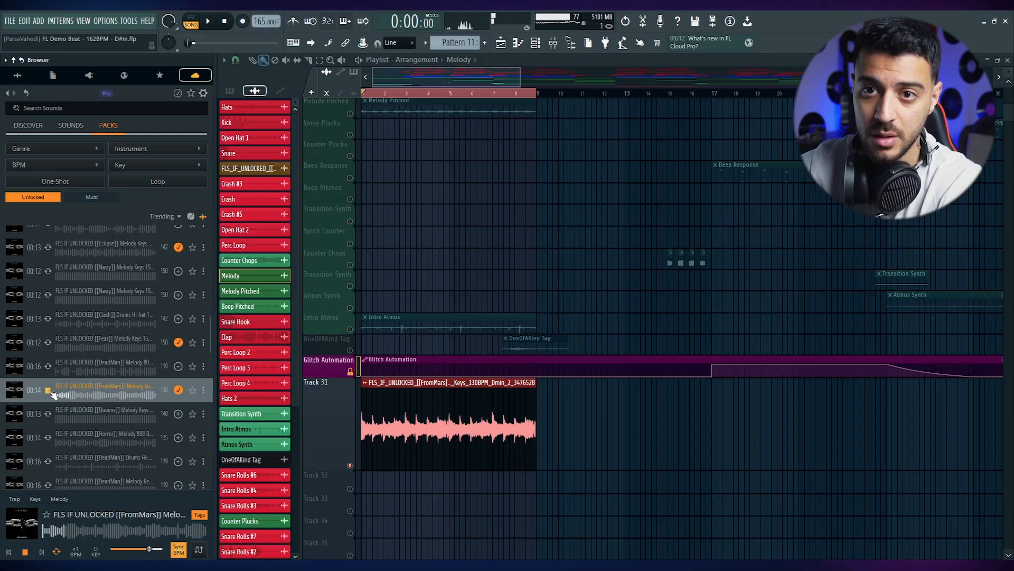
{"action": "left_click", "coordinate": [50, 390]}
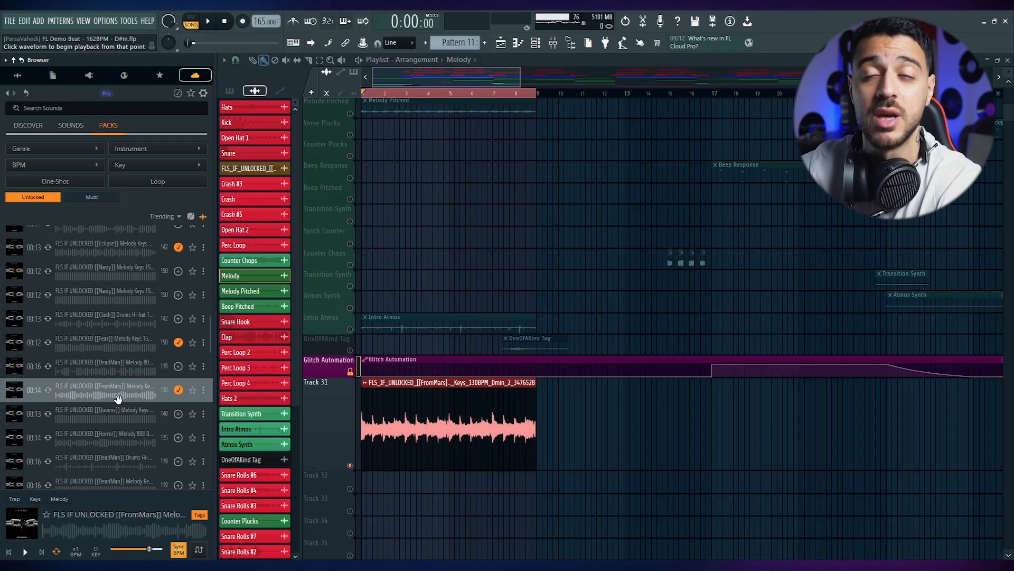
- Open the FromMars audio clip's settings, keep the Stretch time-stretching mode, and raise its pitch shift
{"action": "left_click", "coordinate": [248, 168]}
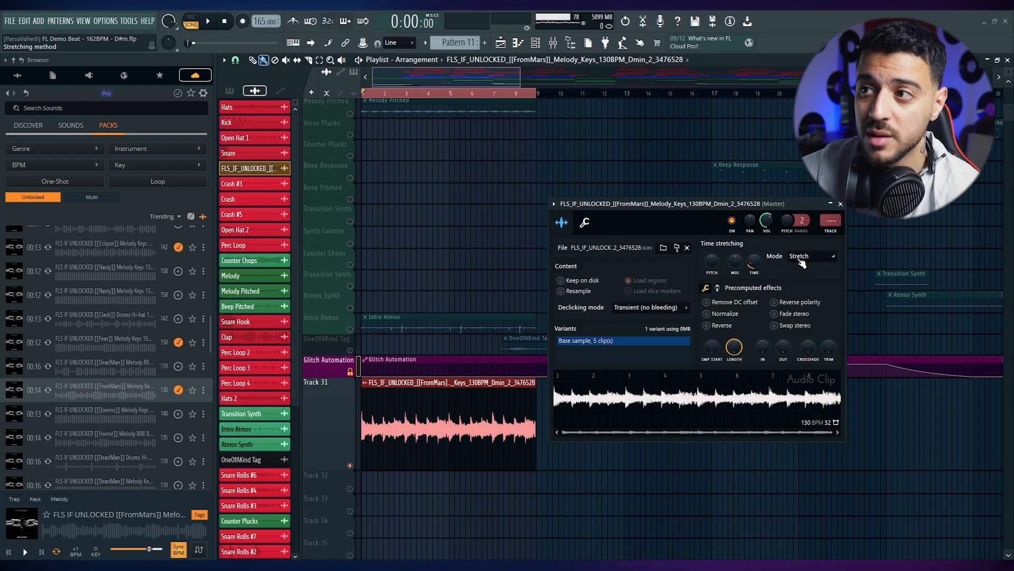
{"action": "left_click", "coordinate": [814, 261]}
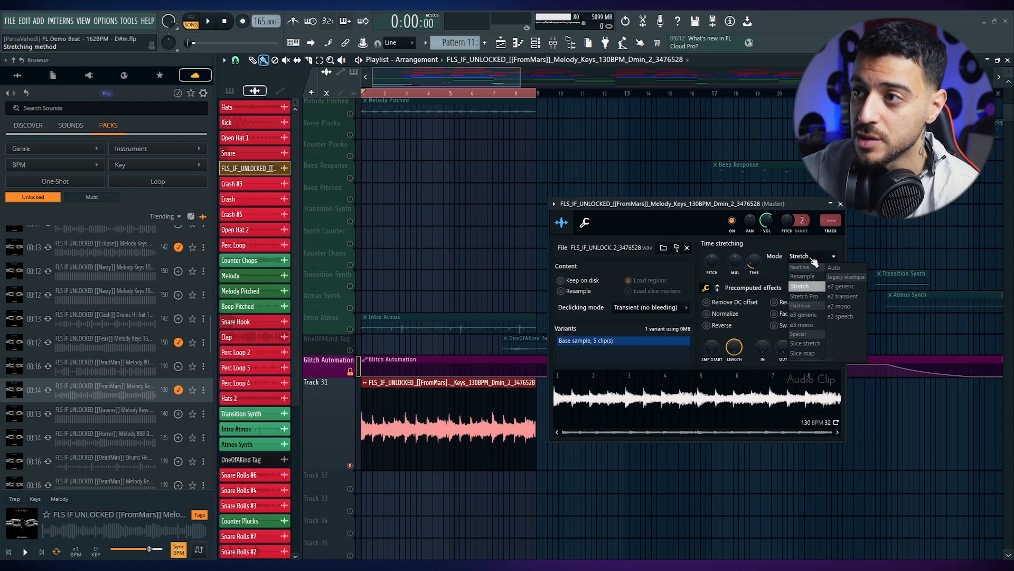
{"action": "left_click", "coordinate": [814, 260]}
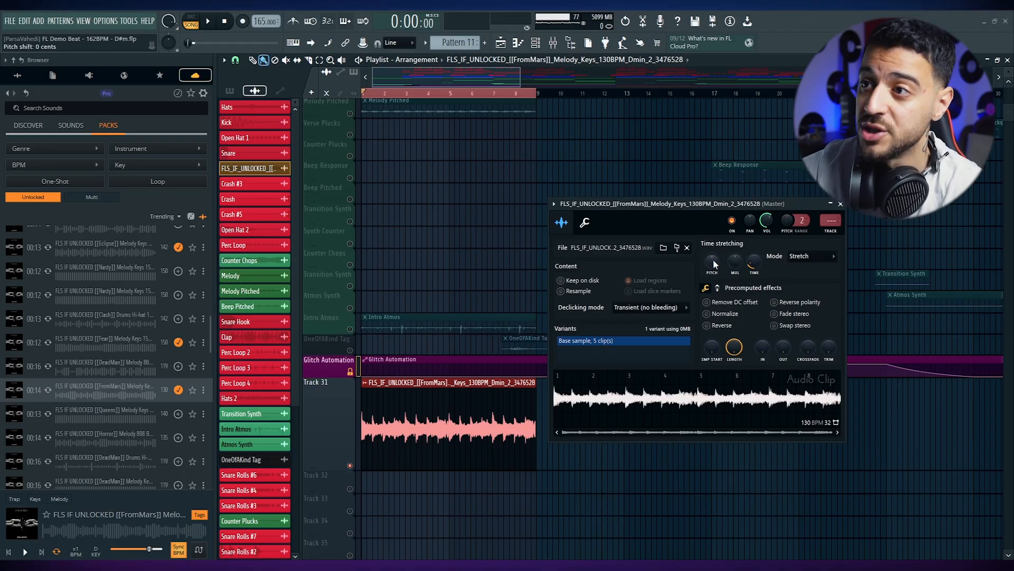
{"action": "left_click_drag", "start_coordinate": [712, 261], "coordinate": [712, 252]}
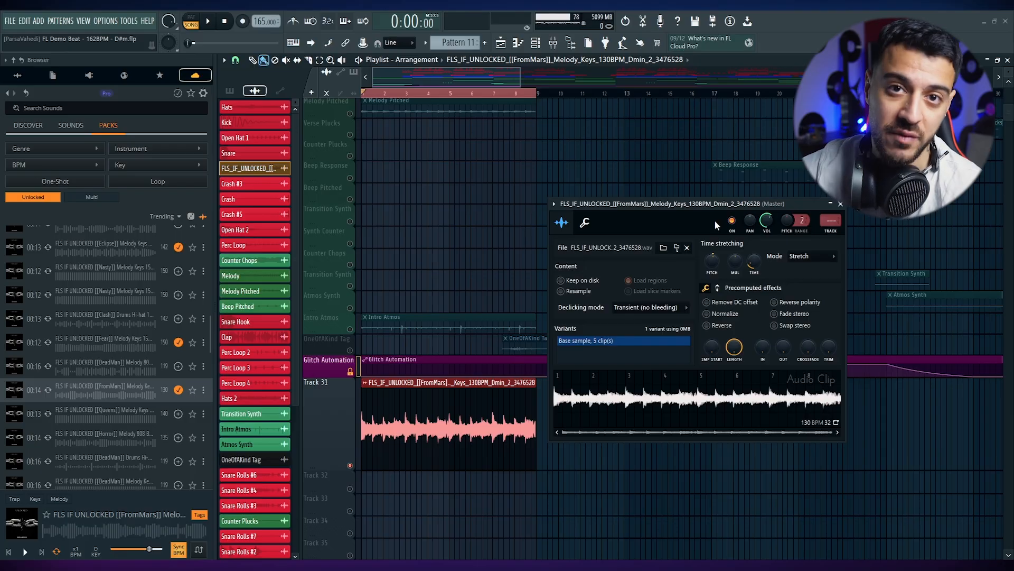
- Route the FromMars audio clip to mixer track 7, Melody Loop, and show the mixer
{"action": "scroll", "coordinate": [831, 222], "scroll_direction": "up", "scroll_amount": 7}
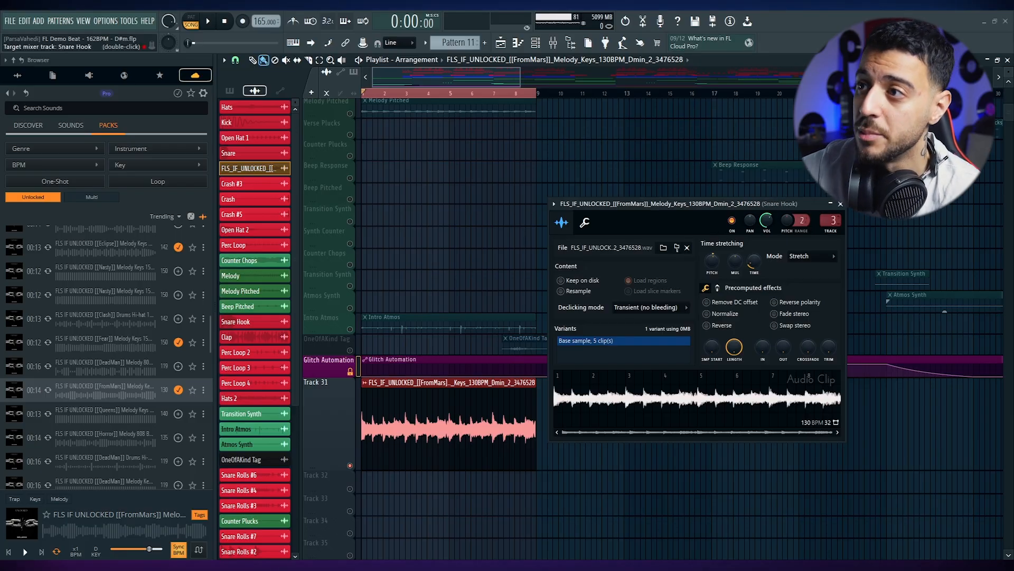
{"action": "left_click", "coordinate": [841, 205]}
{"action": "key", "text": "F9"}
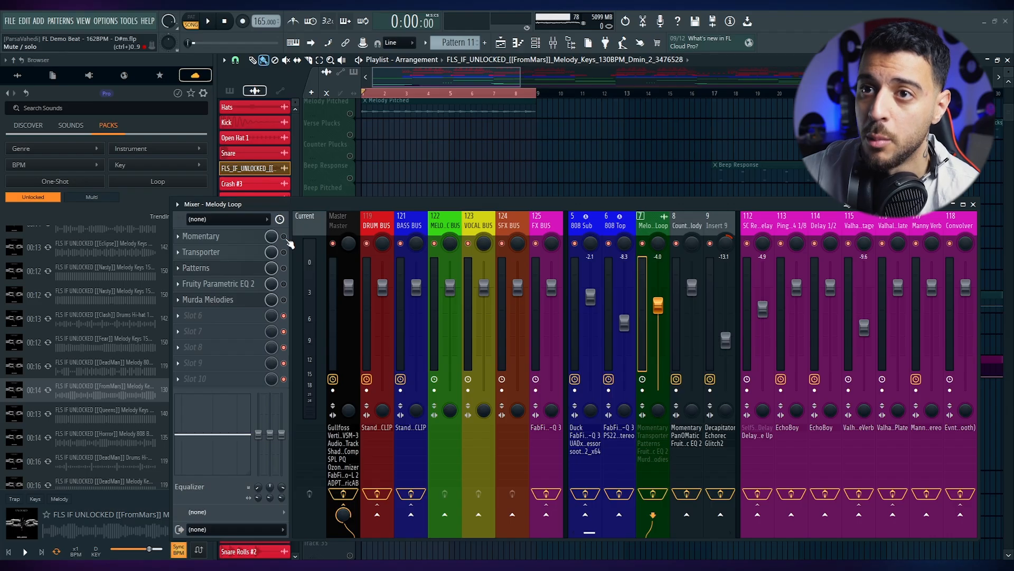
- Load the Momentary preset in the Melody Loop's first Gross Beat, choose the Slow Tripplet time slot, and audition the loop
{"action": "left_click", "coordinate": [234, 239]}
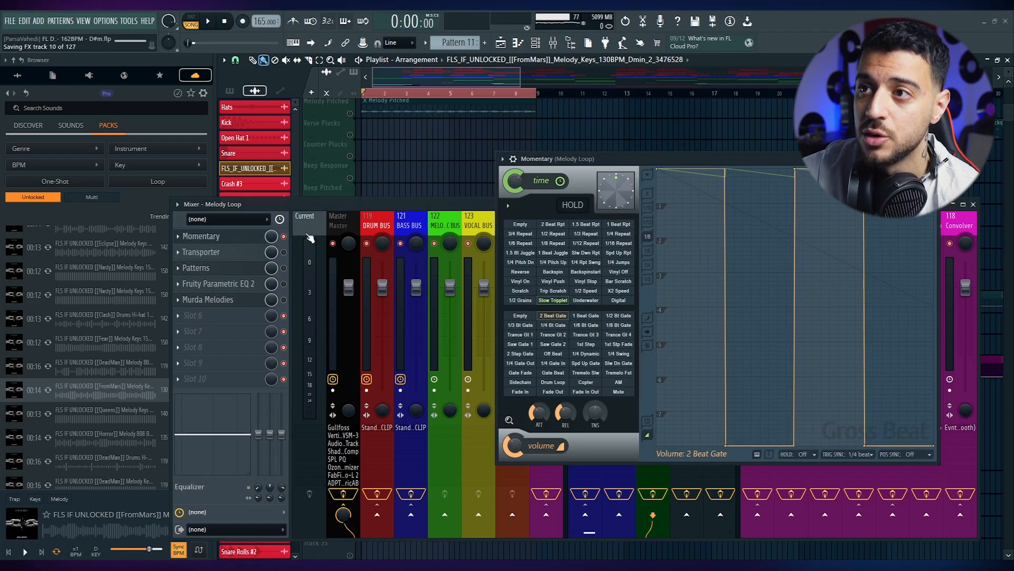
{"action": "left_click_drag", "start_coordinate": [718, 159], "coordinate": [585, 187]}
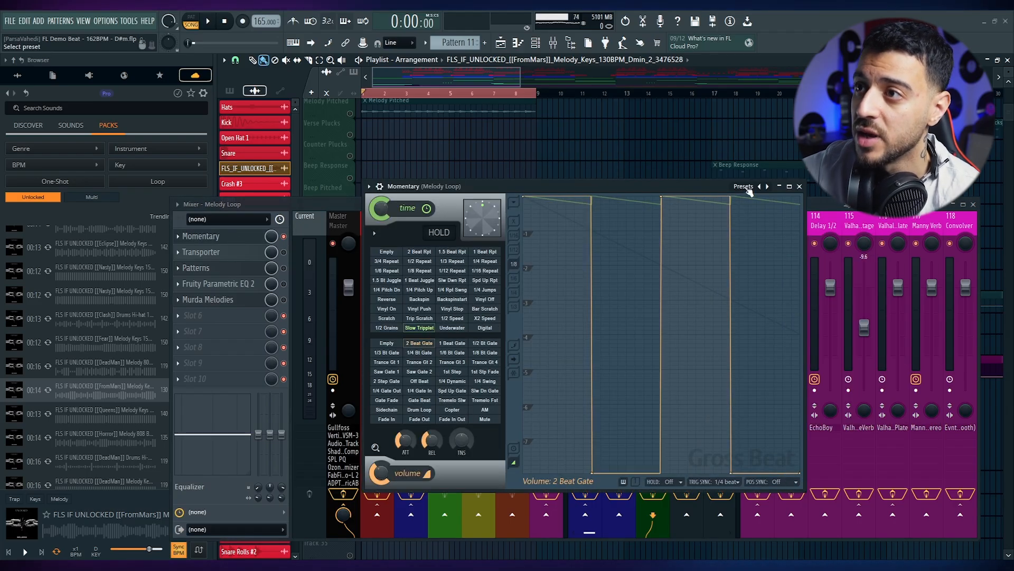
{"action": "left_click", "coordinate": [746, 187]}
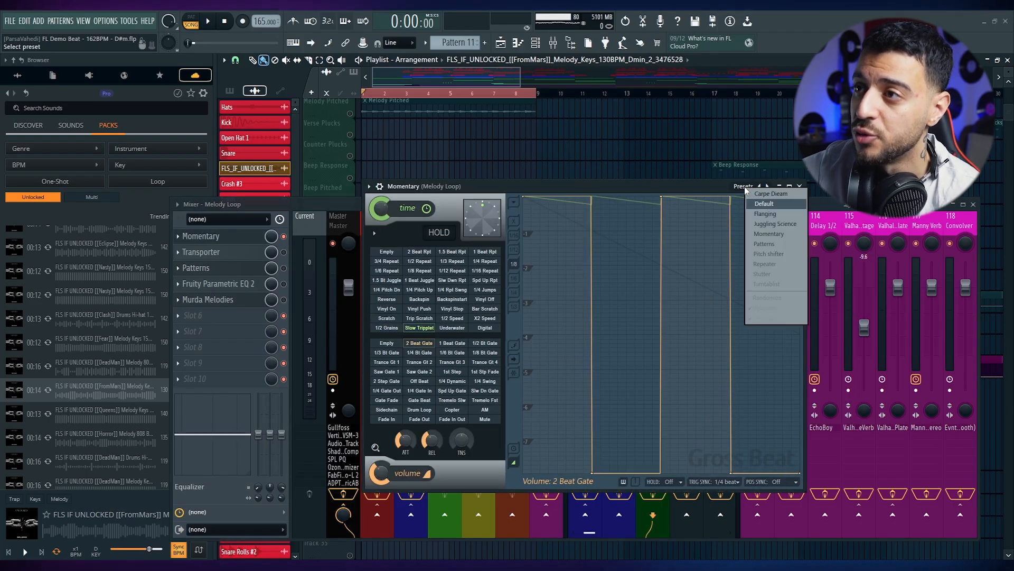
{"action": "left_click", "coordinate": [781, 234]}
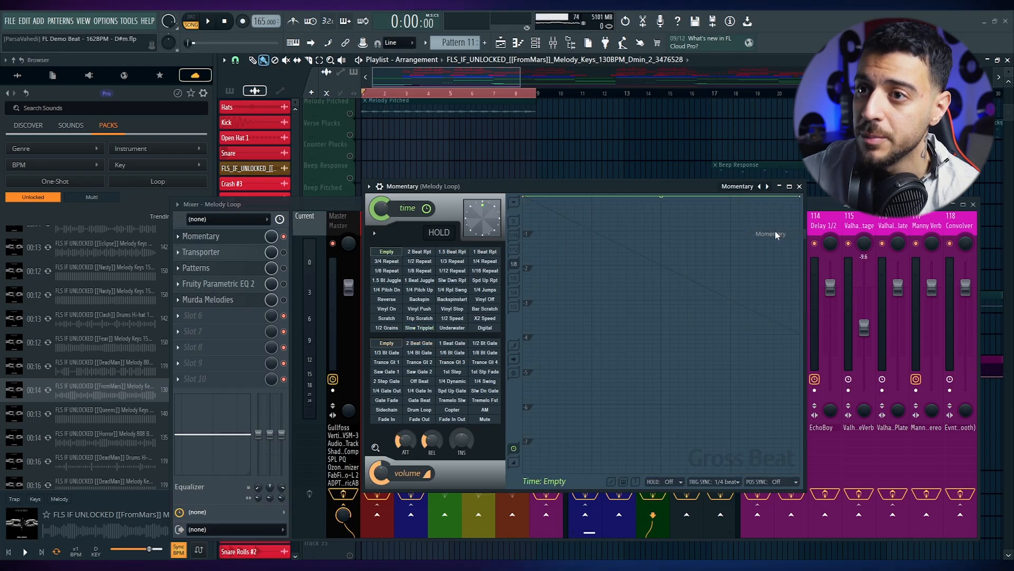
{"action": "left_click", "coordinate": [423, 329]}
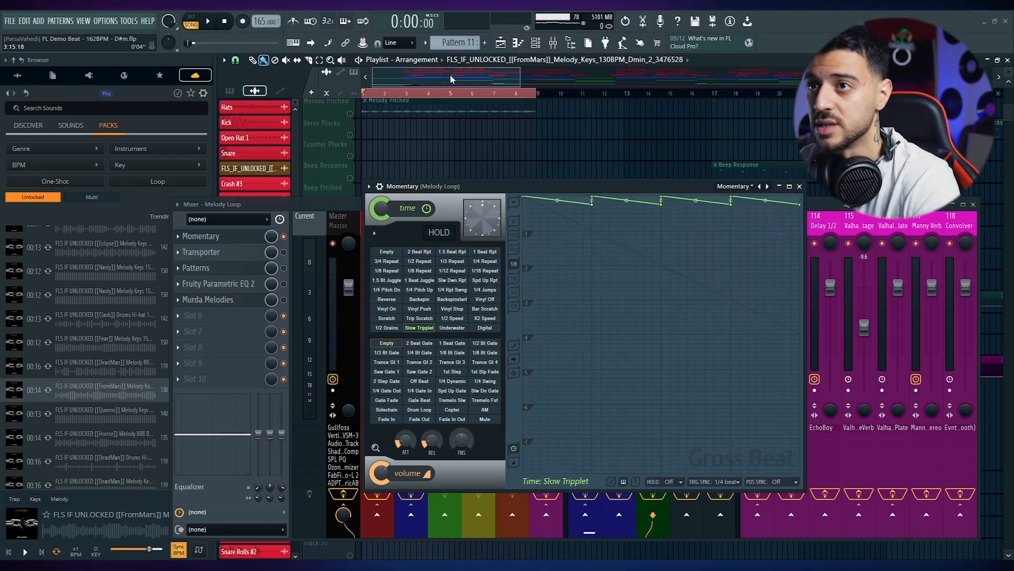
{"action": "key", "text": "space"}
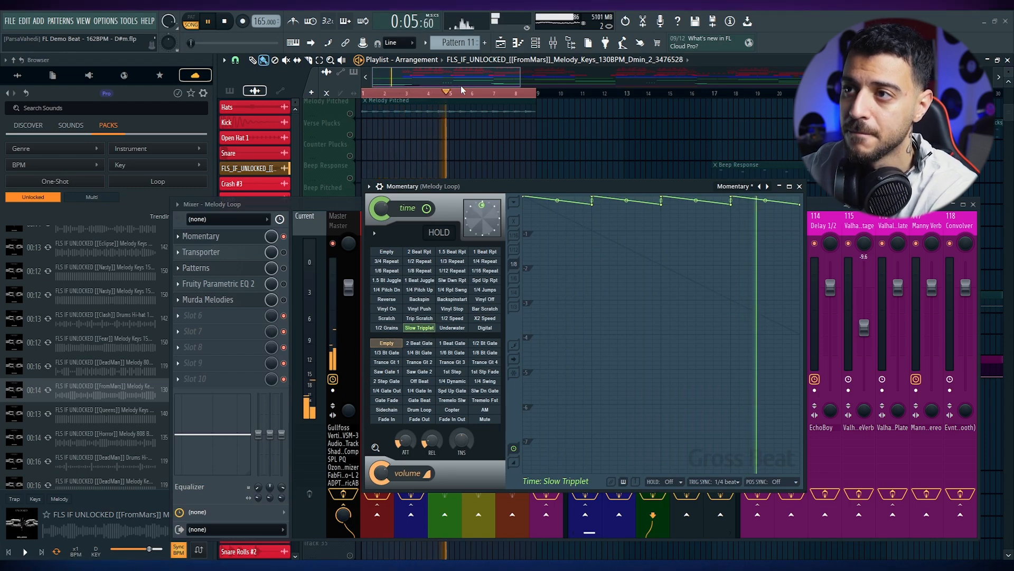
{"action": "key", "text": "space"}
- Choose the 2 Beat Gate volume slot in the Momentary Gross Beat and audition the gated loop
{"action": "left_click", "coordinate": [387, 343]}
{"action": "left_click", "coordinate": [422, 344]}
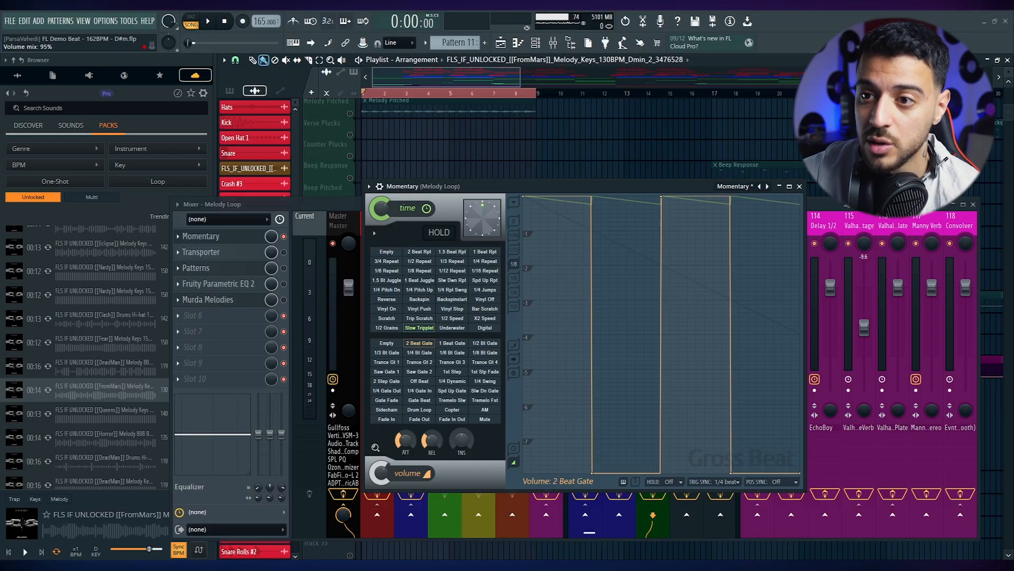
{"action": "key", "text": "space"}
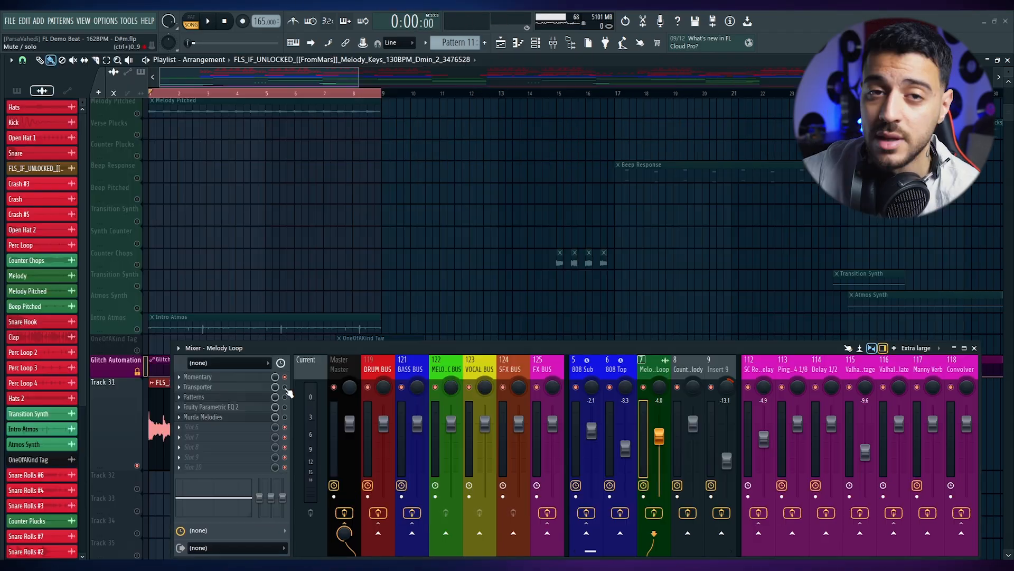
- Open the Transporter effect on the Melody Loop track and audition the loop through it
{"action": "left_click", "coordinate": [233, 387]}
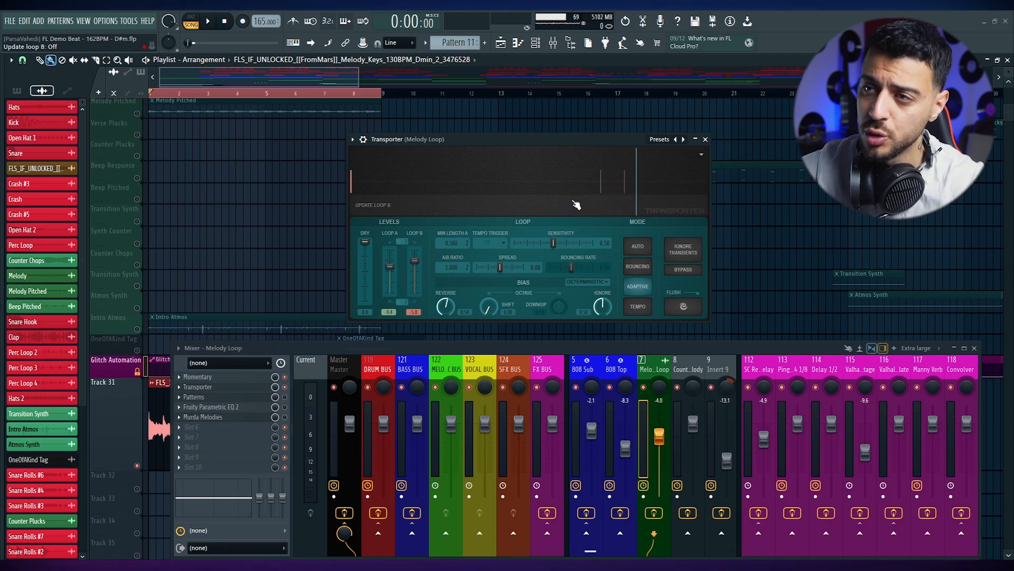
{"action": "key", "text": "space"}
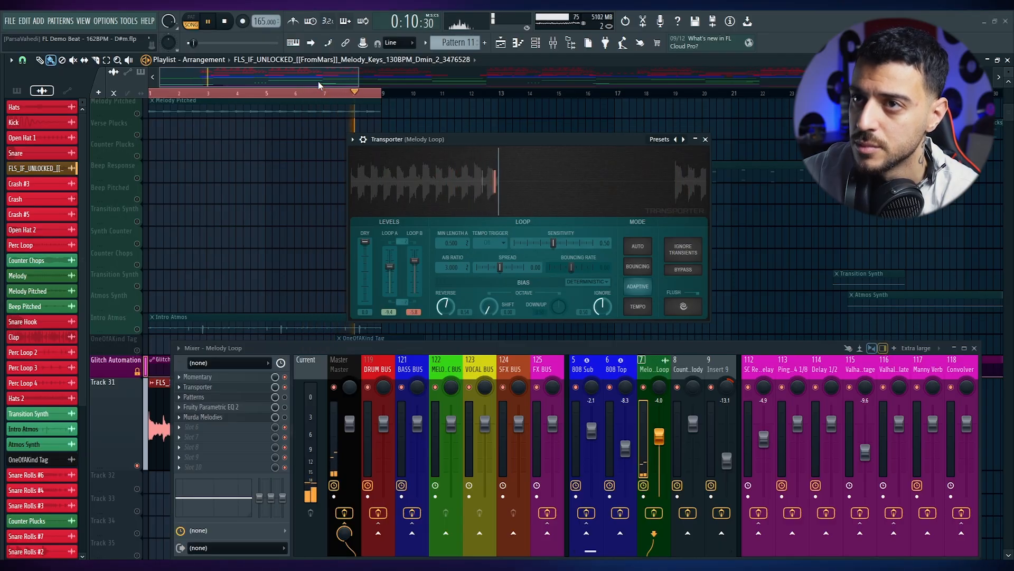
{"action": "key", "text": "space"}
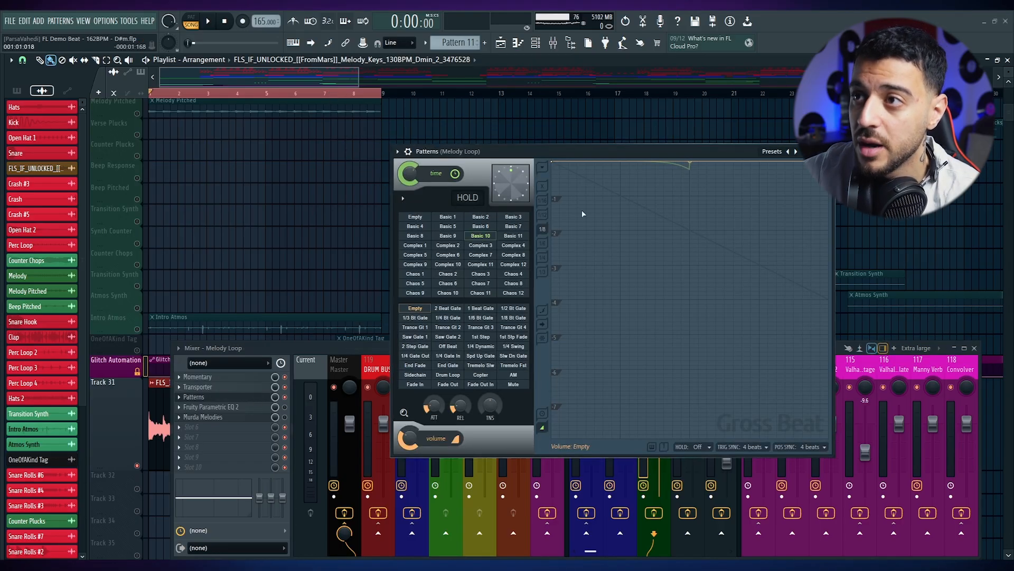
- Choose the Basic 10 time slot in the Patterns Gross Beat on Melody Loop and audition the result
{"action": "left_click_drag", "start_coordinate": [643, 149], "coordinate": [566, 126]}
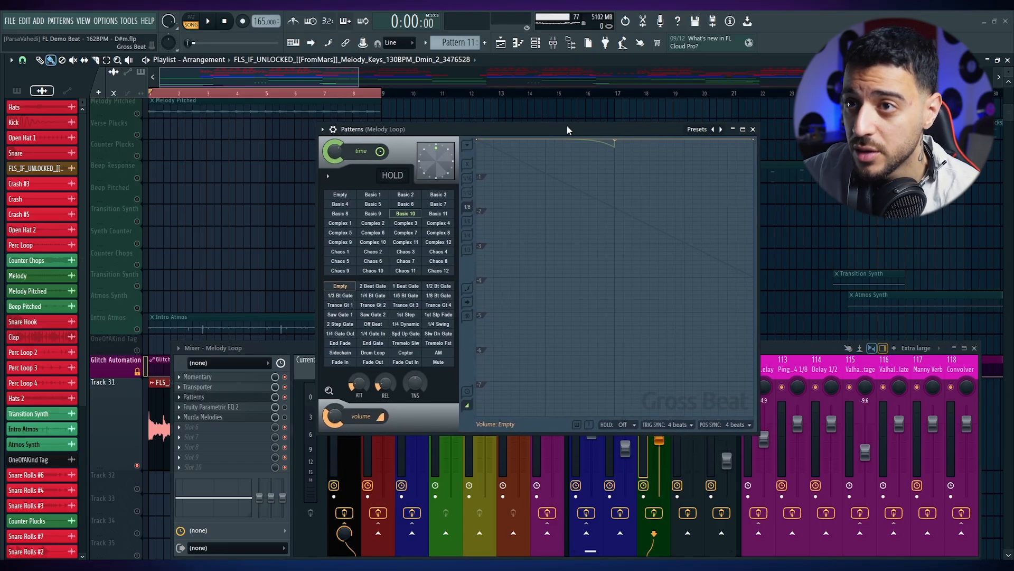
{"action": "left_click", "coordinate": [410, 218]}
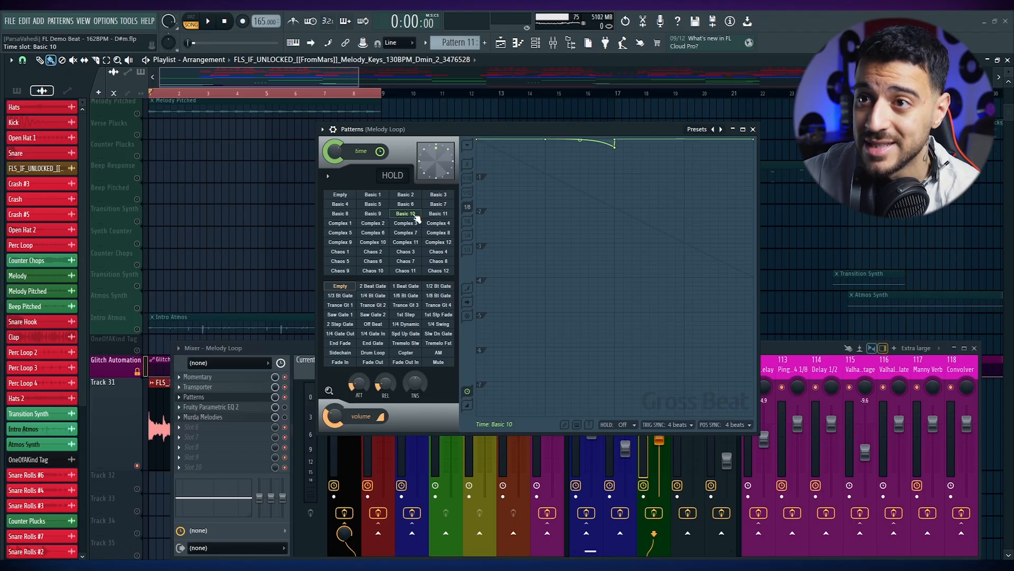
{"action": "left_click", "coordinate": [615, 130]}
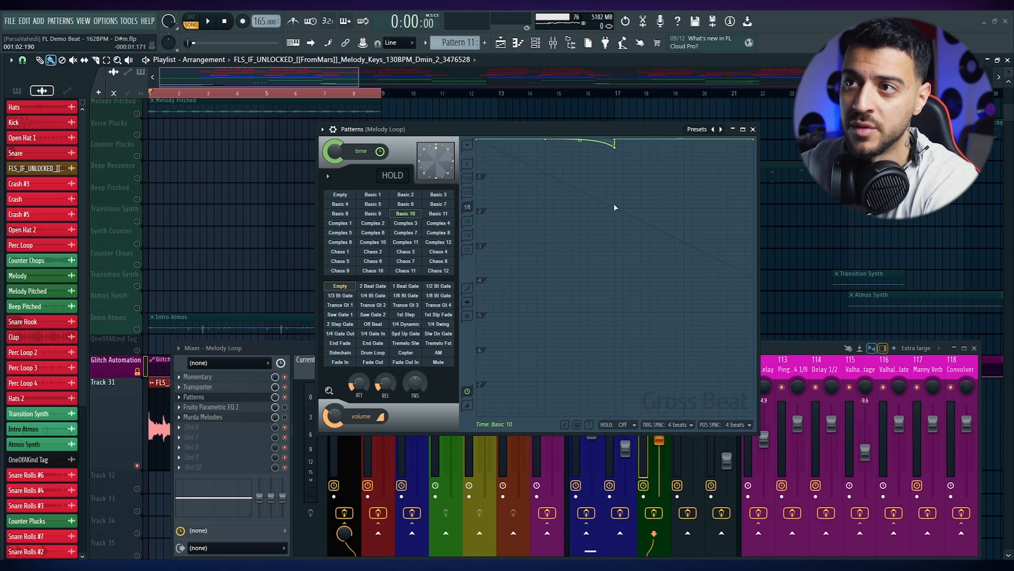
{"action": "key", "text": "space"}
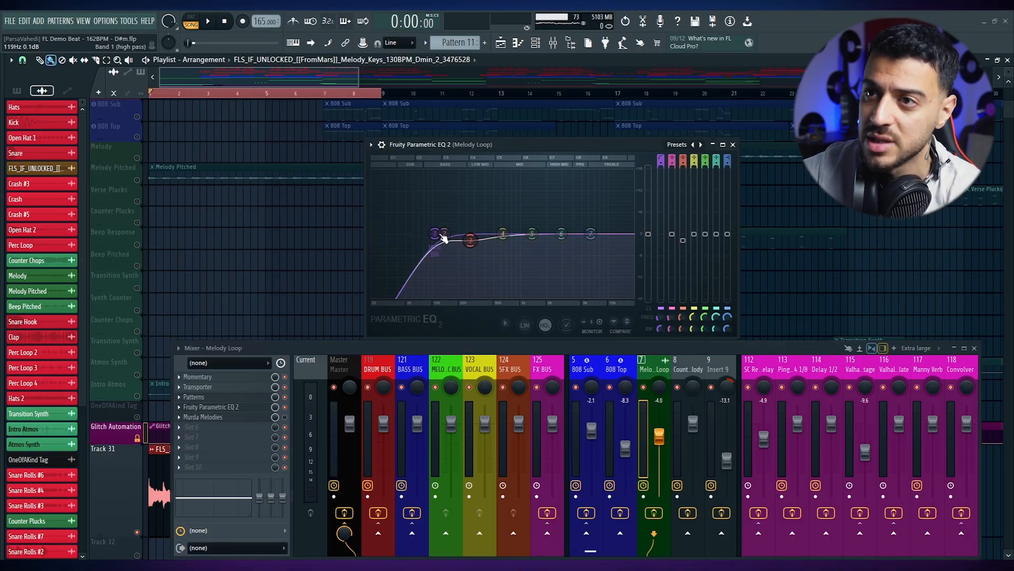
- Examine the low-end cut in Fruity Parametric EQ 2 and the filter and wobble controls in Murda Melodies
{"action": "left_click_drag", "start_coordinate": [443, 234], "coordinate": [444, 235]}
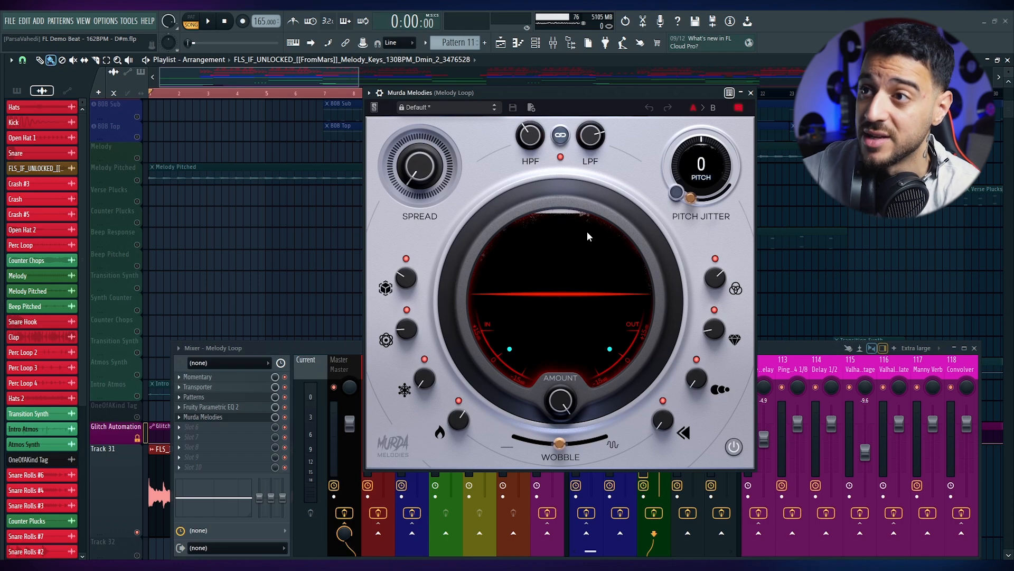
{"action": "left_click", "coordinate": [527, 136]}
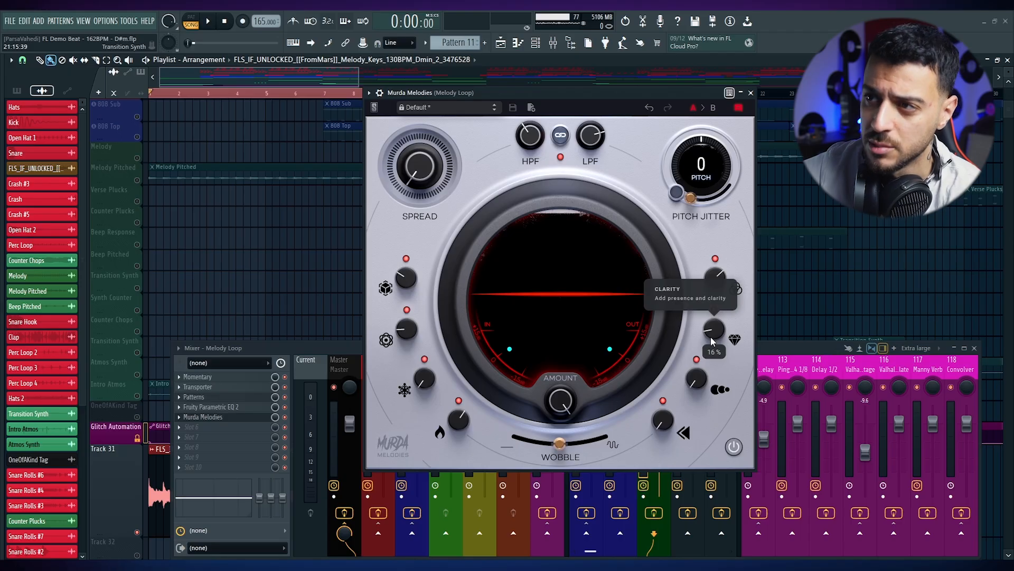
{"action": "left_click", "coordinate": [562, 445]}
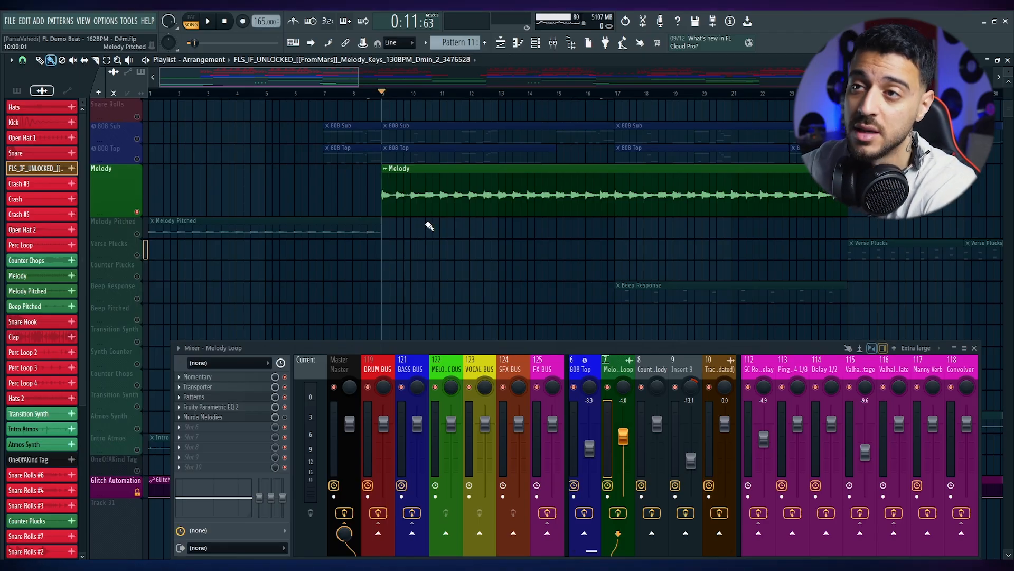
- Play the consolidated Melody clip, and open the Melody Pitched clip's settings to check its pitch shift and listen to it
{"action": "scroll", "coordinate": [430, 232], "scroll_direction": "up", "scroll_amount": 2}
{"action": "key", "text": "space"}
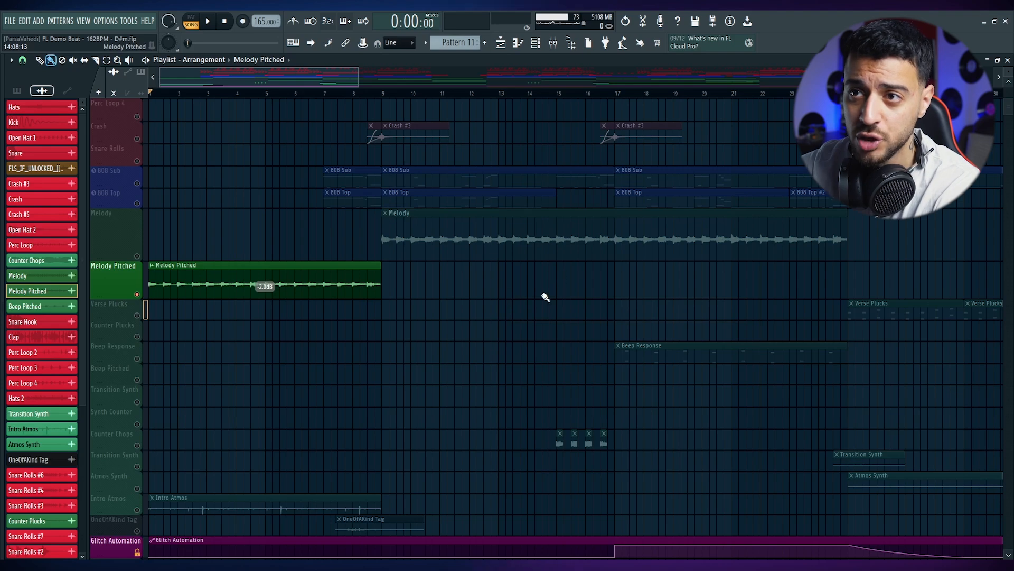
{"action": "left_click_drag", "start_coordinate": [544, 295], "coordinate": [477, 211]}
{"action": "left_click", "coordinate": [223, 271]}
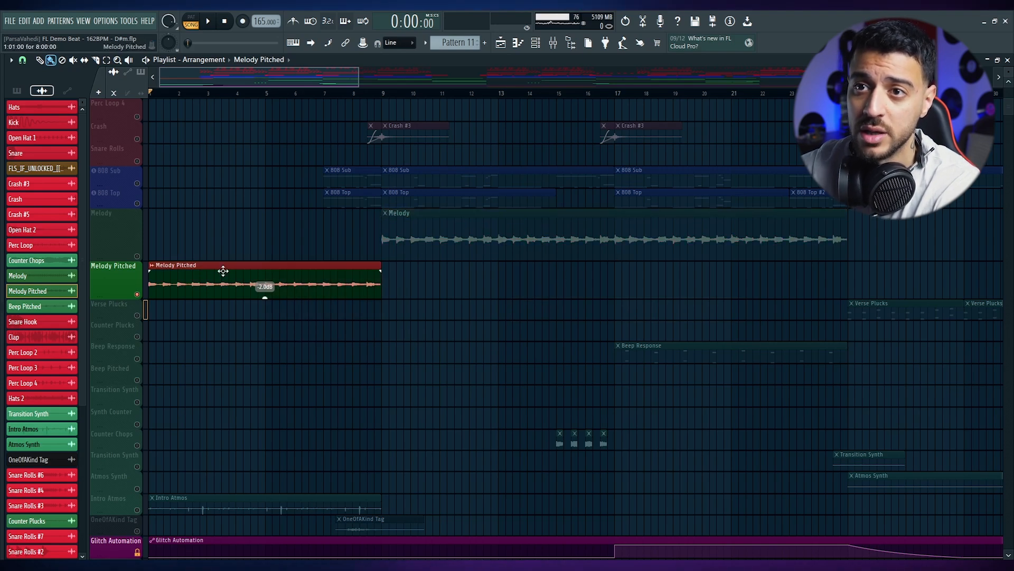
{"action": "double_click", "coordinate": [223, 271]}
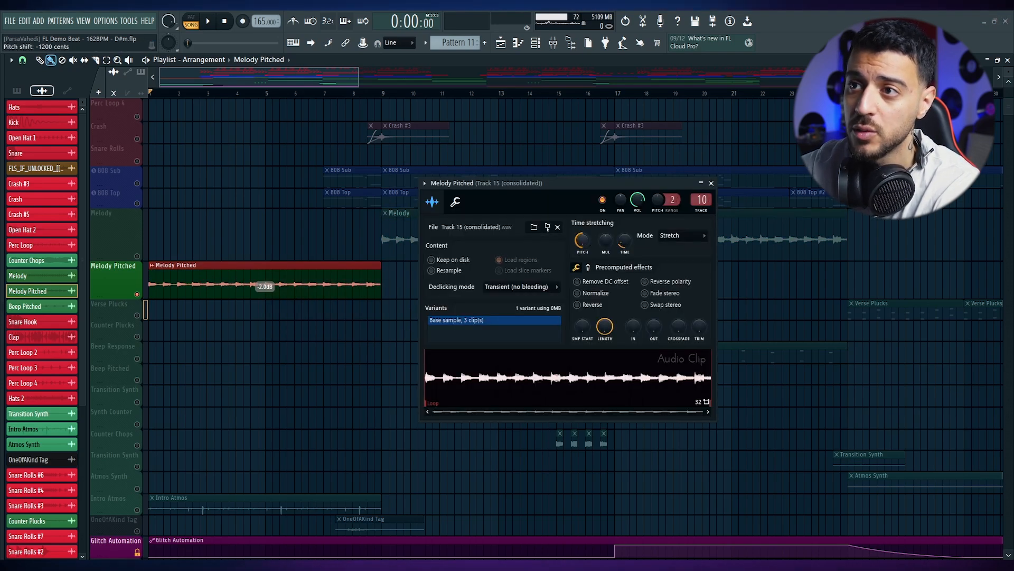
{"action": "key", "text": "space"}
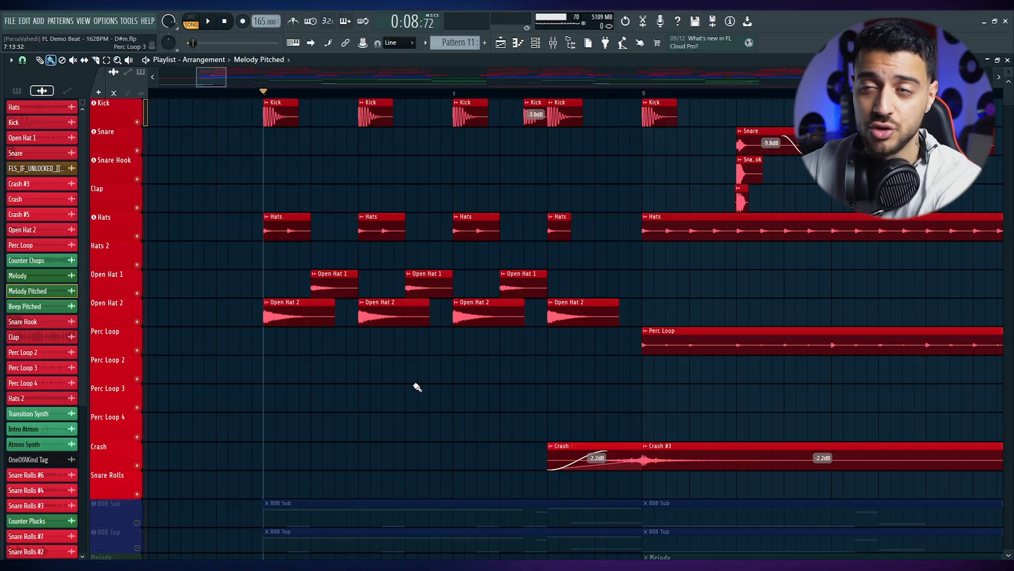
- Play the drum tracks from the kick and open hat intro in bar 7
{"action": "key", "text": "space"}
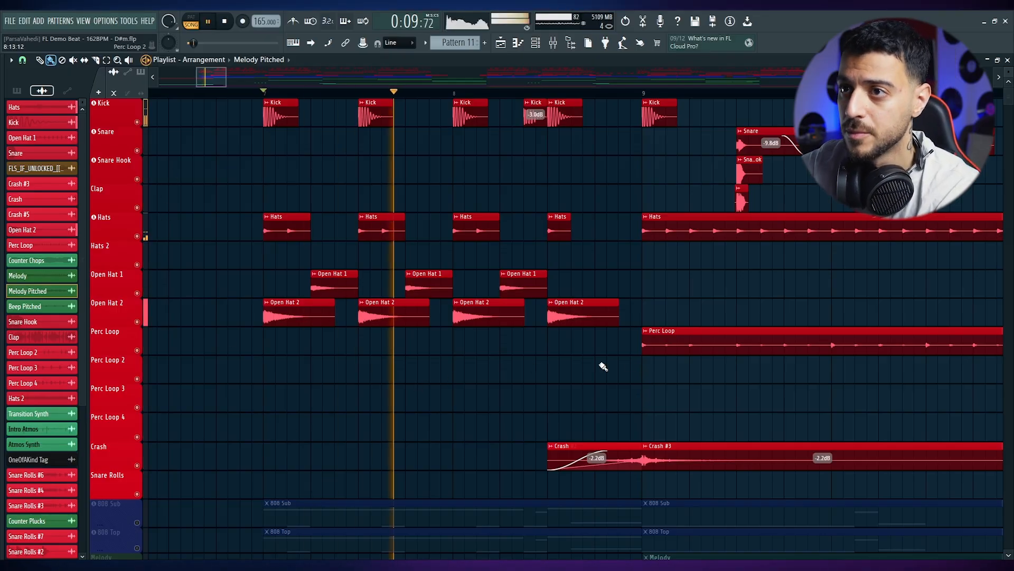
- Listen to the drum tracks through bar 14 of the arrangement and stop playback
{"action": "scroll", "coordinate": [795, 355], "scroll_direction": "down", "scroll_amount": 2}
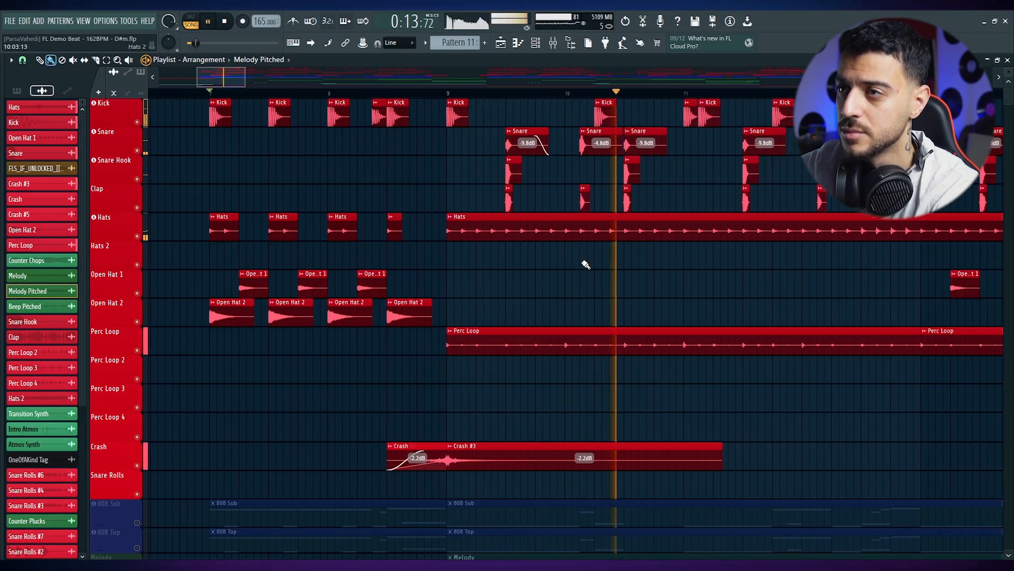
{"action": "scroll", "coordinate": [792, 266], "scroll_direction": "down", "scroll_amount": 2}
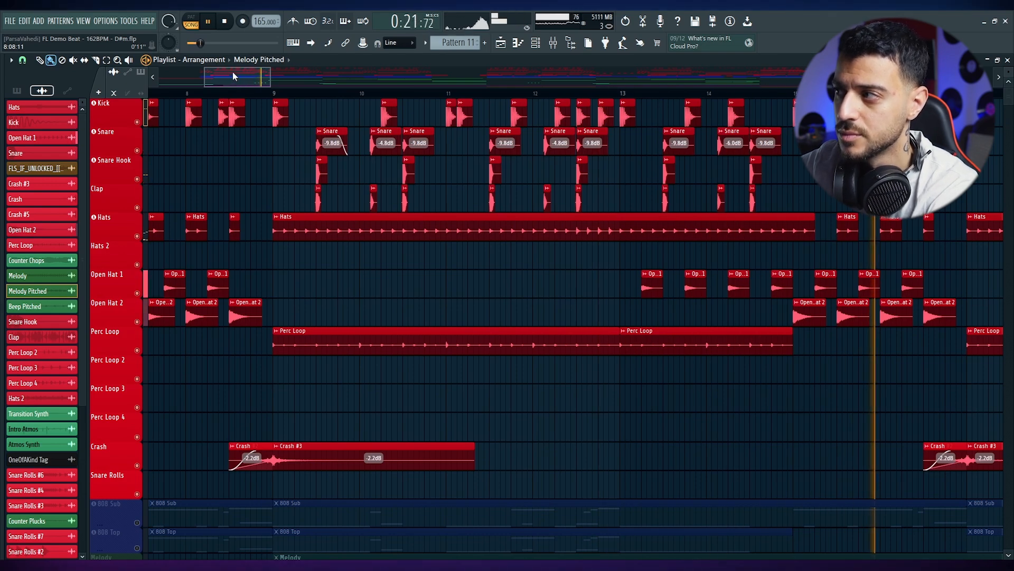
{"action": "key", "text": "space"}
- Open the Kick clip's settings, locate its Magic Warm Bassy Kick sample in the sample library and preview it
{"action": "double_click", "coordinate": [276, 112]}
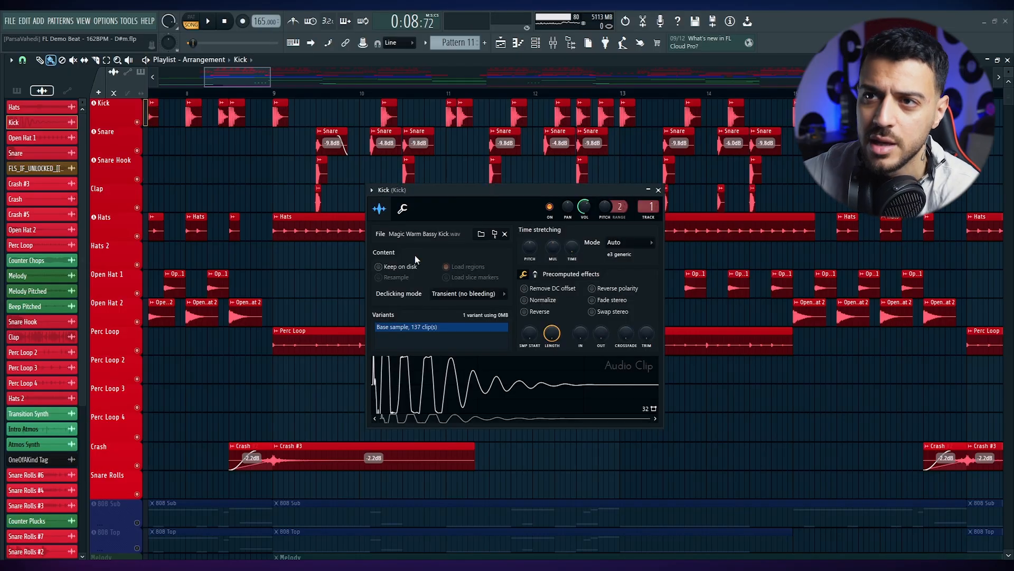
{"action": "left_click", "coordinate": [494, 233]}
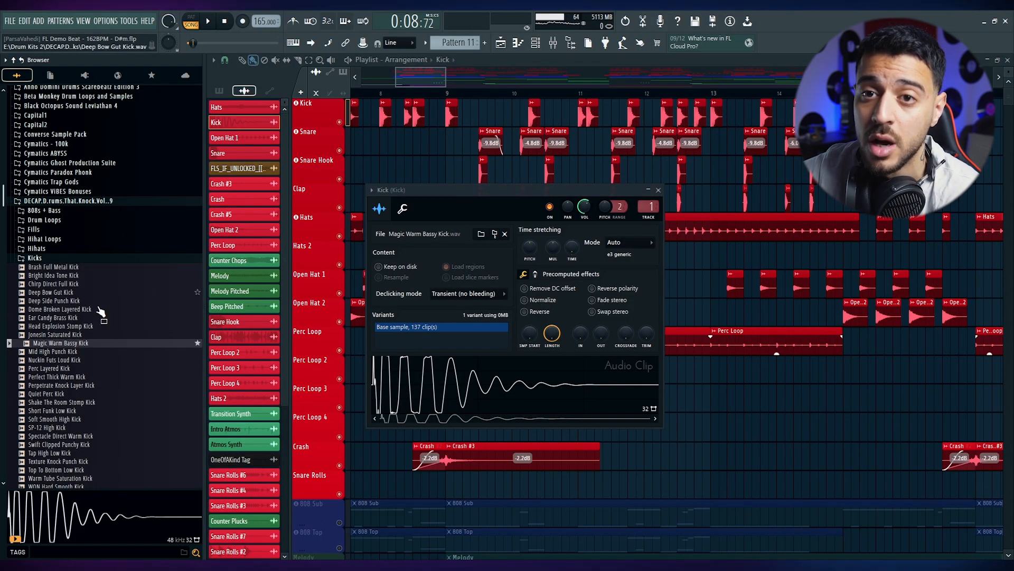
{"action": "left_click", "coordinate": [76, 346]}
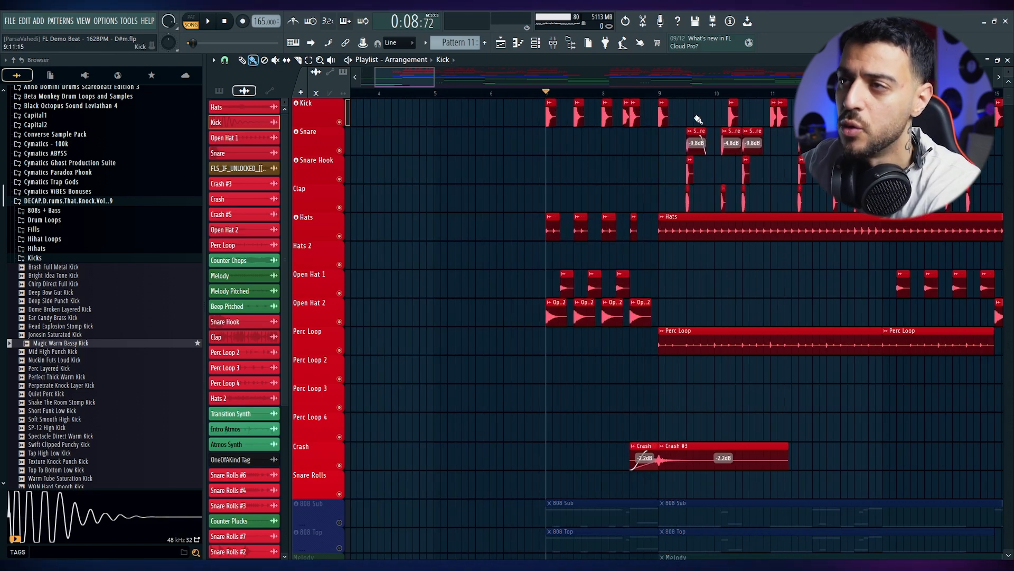
- Replay the drum intro from bar 7 to hear the kick pattern
{"action": "scroll", "coordinate": [700, 123], "scroll_direction": "down", "scroll_amount": 3}
{"action": "scroll", "coordinate": [819, 158], "scroll_direction": "up", "scroll_amount": 2}
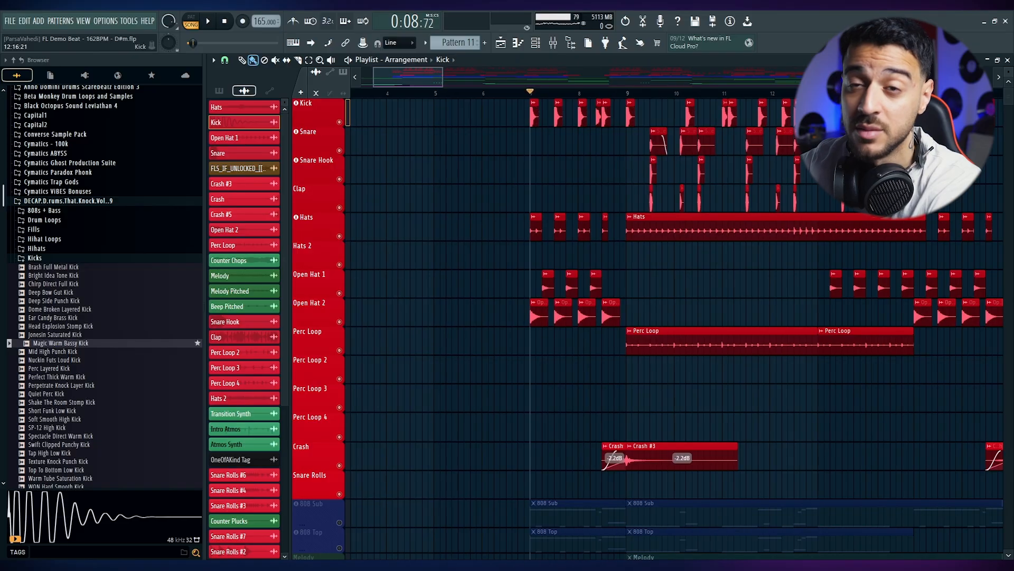
{"action": "key", "text": "space"}
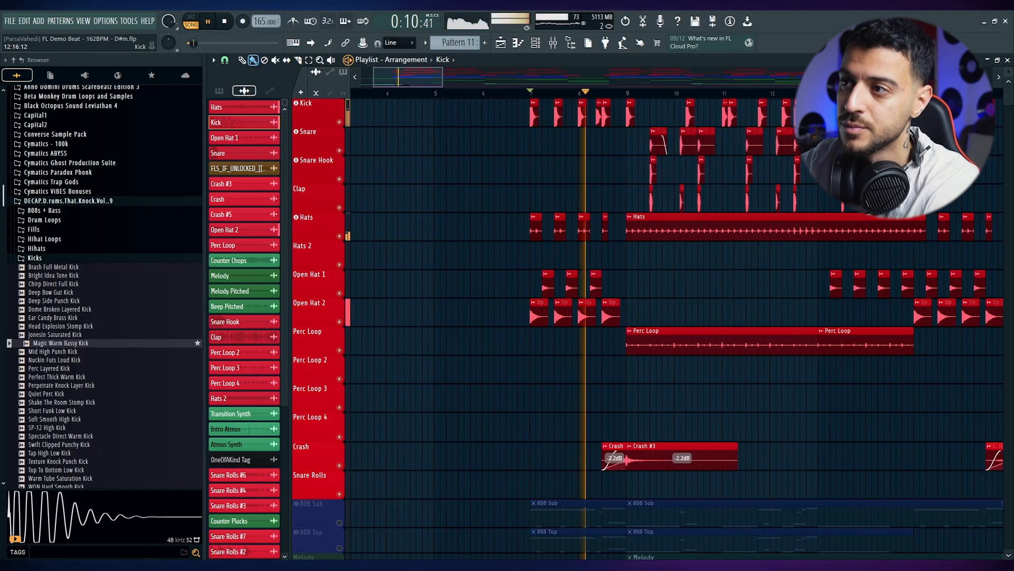
{"action": "key", "text": "space"}
- Solo the Open Hat 1 and Open Hat 2 tracks and listen to their pattern from bar 7
{"action": "scroll", "coordinate": [544, 203], "scroll_direction": "up", "scroll_amount": 4}
{"action": "left_click_drag", "start_coordinate": [931, 353], "coordinate": [469, 276]}
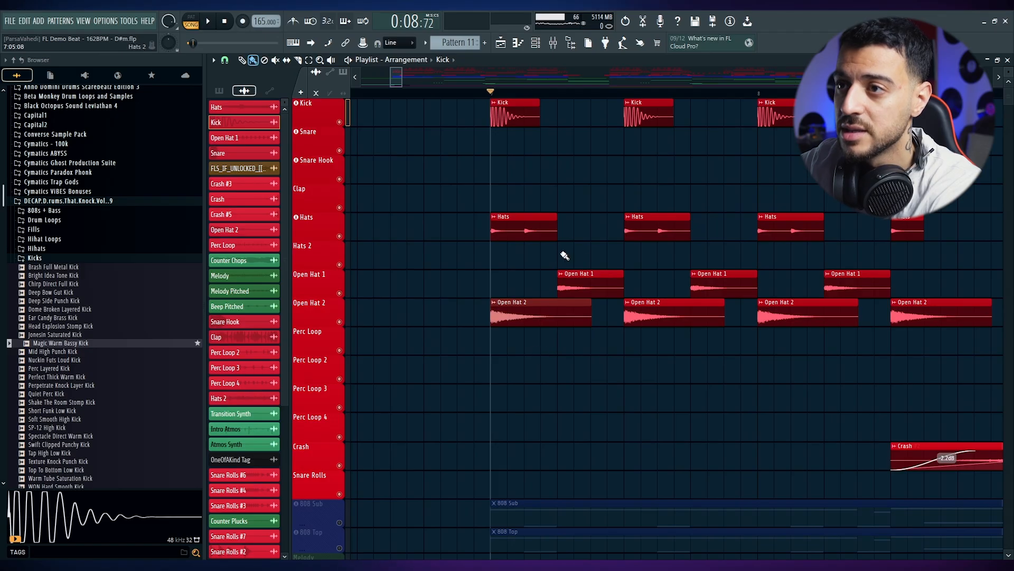
{"action": "key", "text": "space"}
{"action": "right_click", "coordinate": [340, 293]}
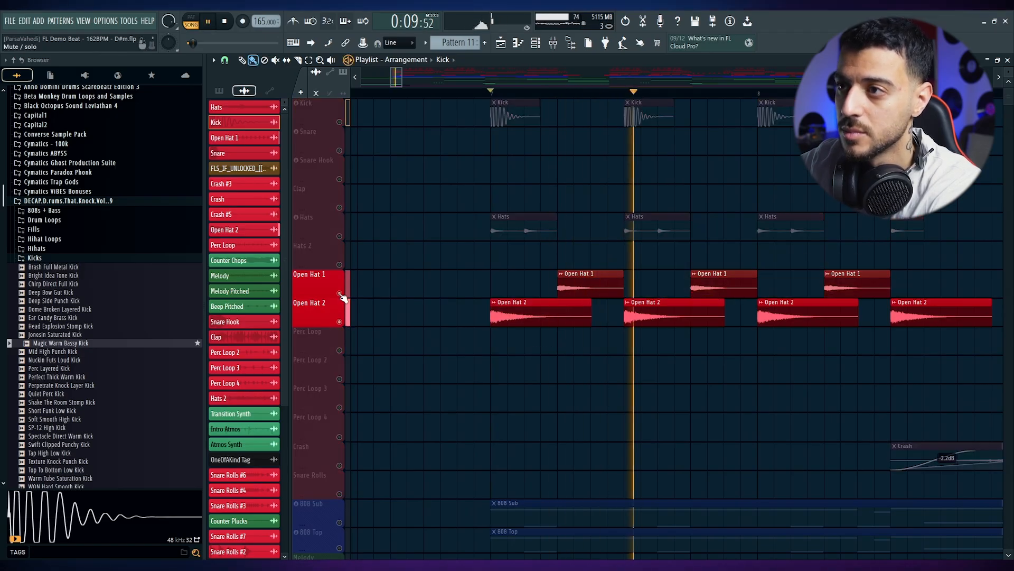
{"action": "key", "text": "space"}
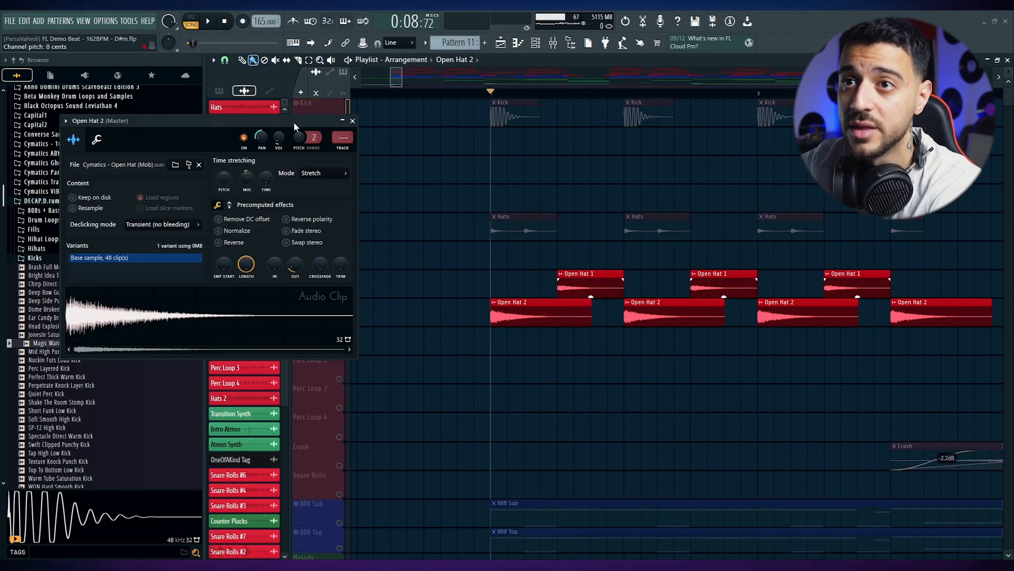
- Examine the time stretching and precomputed effects settings of the Open Hat 2 clip and the sample settings of Open Hat 1
{"action": "left_click_drag", "start_coordinate": [294, 122], "coordinate": [449, 144]}
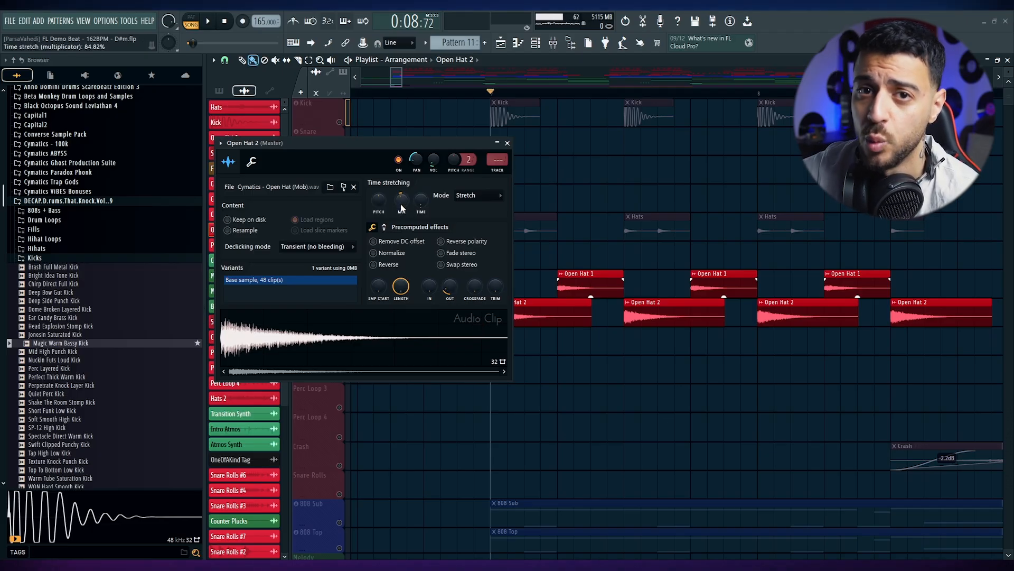
{"action": "left_click", "coordinate": [384, 227]}
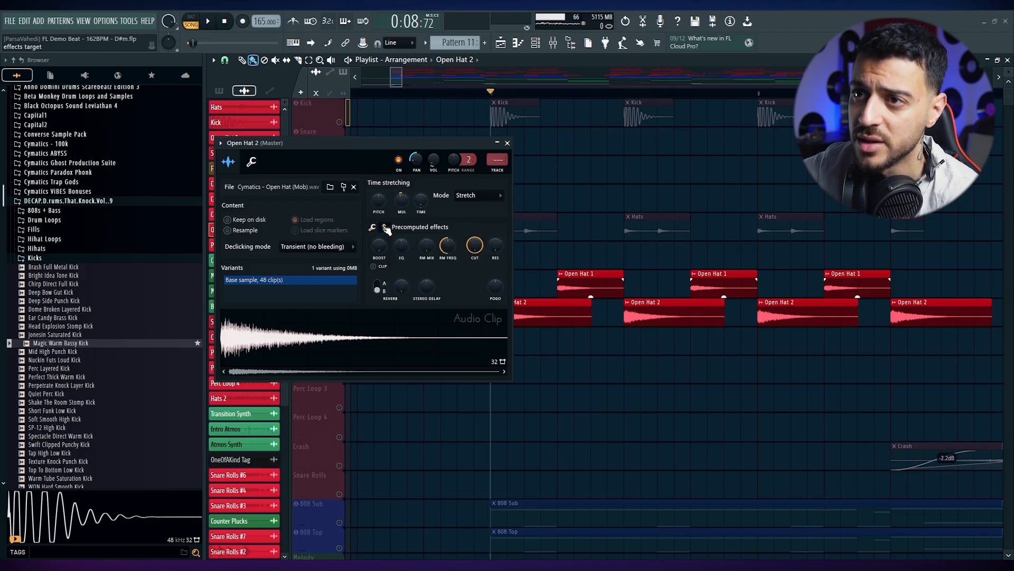
{"action": "left_click", "coordinate": [582, 275]}
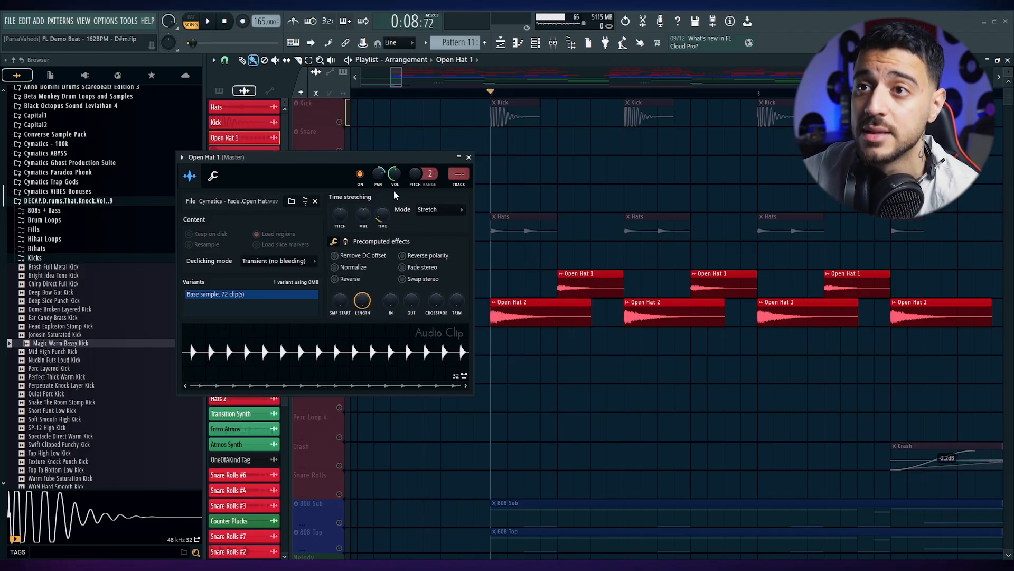
{"action": "left_click", "coordinate": [469, 158]}
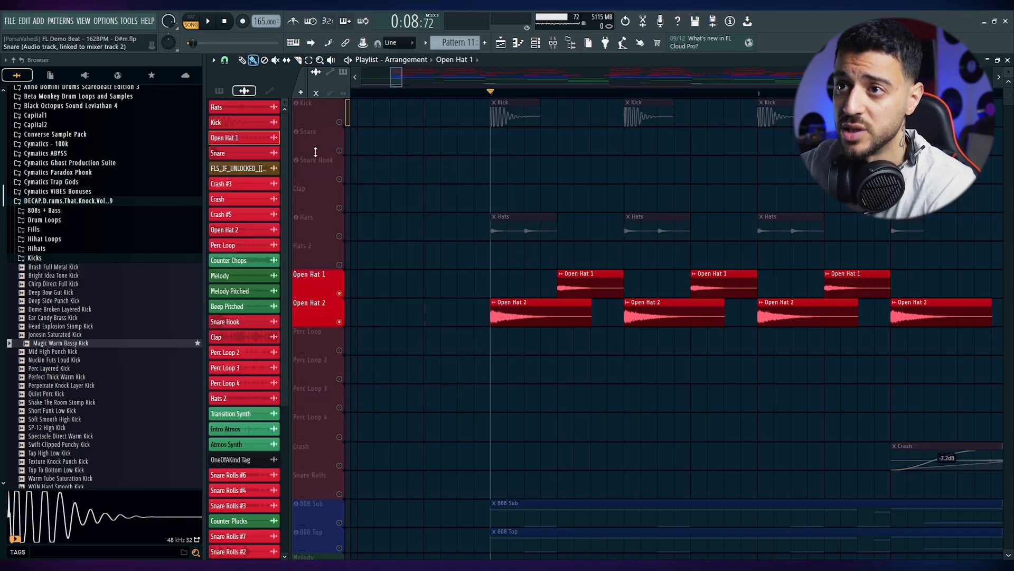
- Play the soloed open hats, and add the Hats track to hear them together
{"action": "key", "text": "space"}
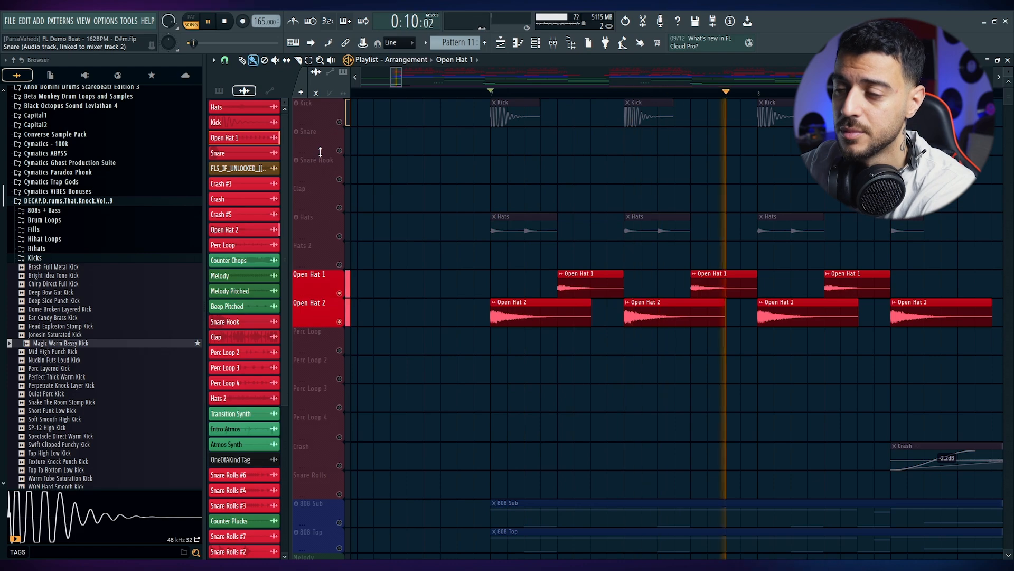
{"action": "key", "text": "space"}
{"action": "left_click", "coordinate": [339, 236]}
{"action": "scroll", "coordinate": [370, 255], "scroll_direction": "down", "scroll_amount": 2}
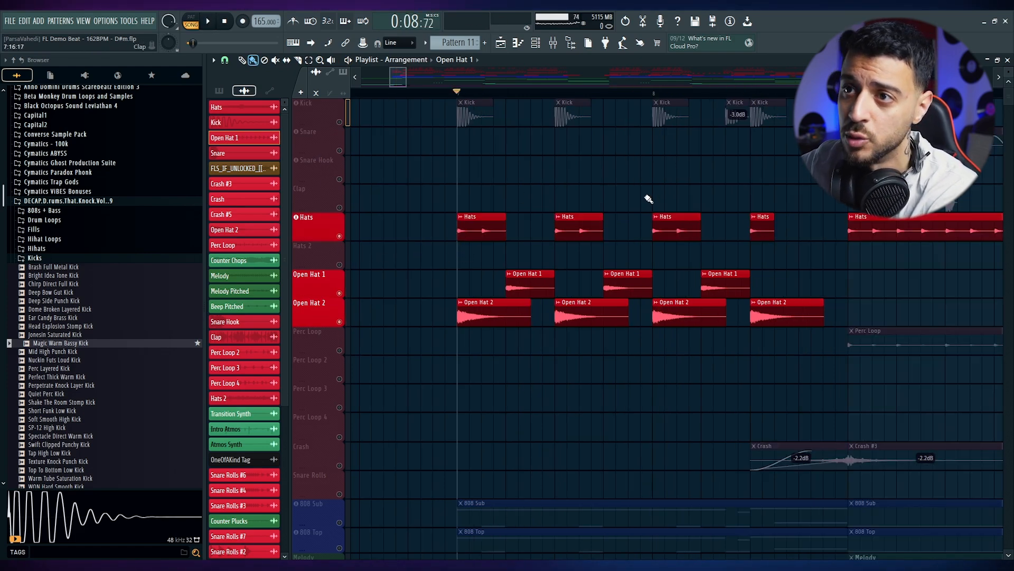
{"action": "key", "text": "space"}
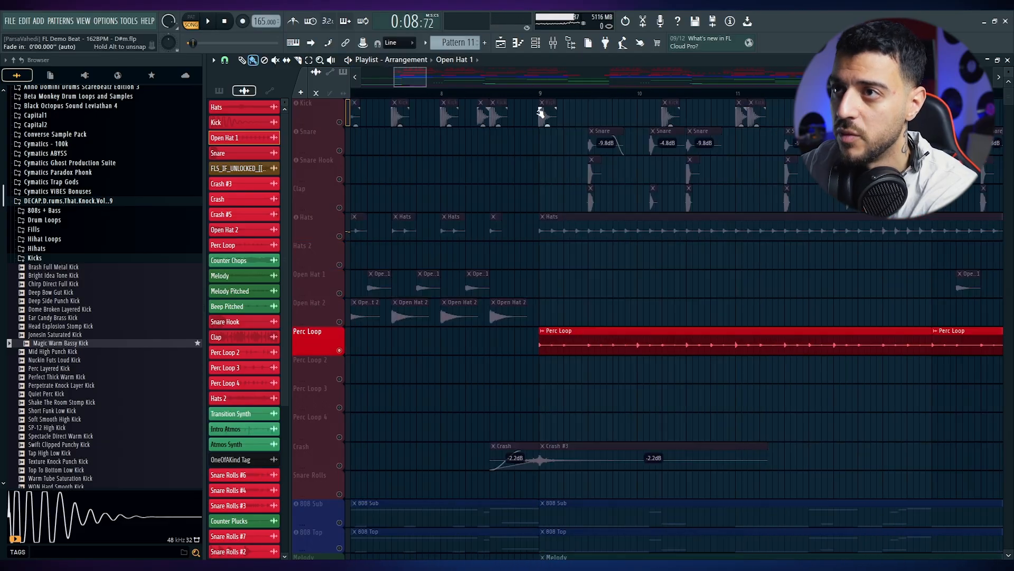
- Play the soloed Perc Loop track from bar 9
{"action": "left_click", "coordinate": [535, 93]}
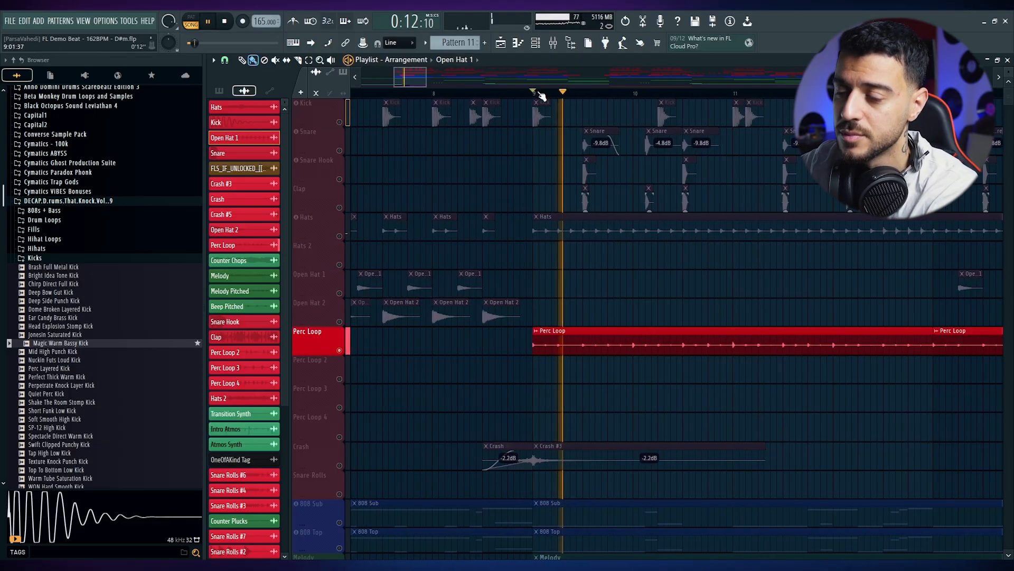
{"action": "scroll", "coordinate": [740, 260], "scroll_direction": "down", "scroll_amount": 2}
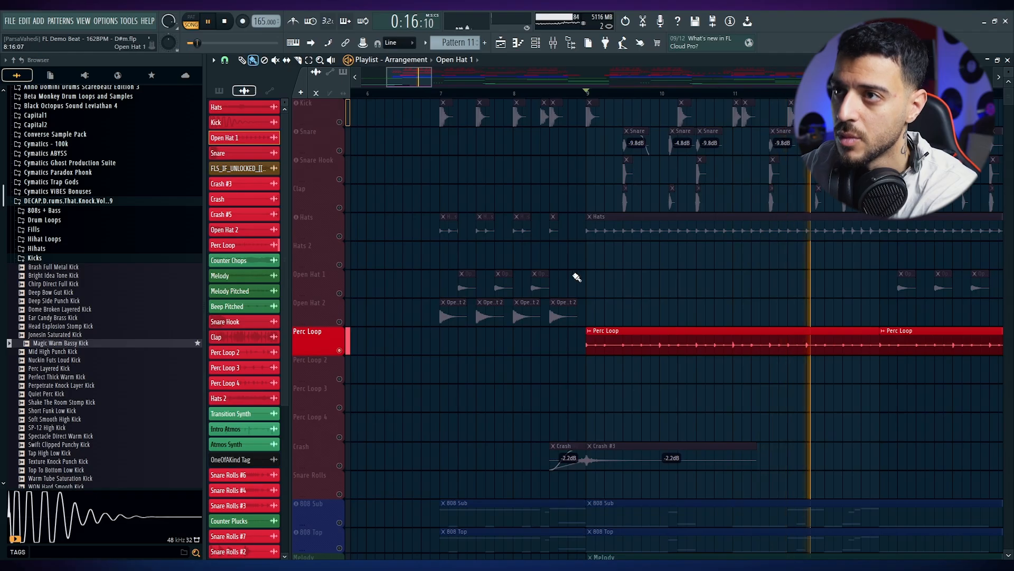
{"action": "key", "text": "space"}
- Unmute all the tracks and play the full beat with the 808s from bar 9
{"action": "left_click", "coordinate": [339, 321], "text": "ctrl"}
{"action": "left_click", "coordinate": [339, 322], "text": "ctrl"}
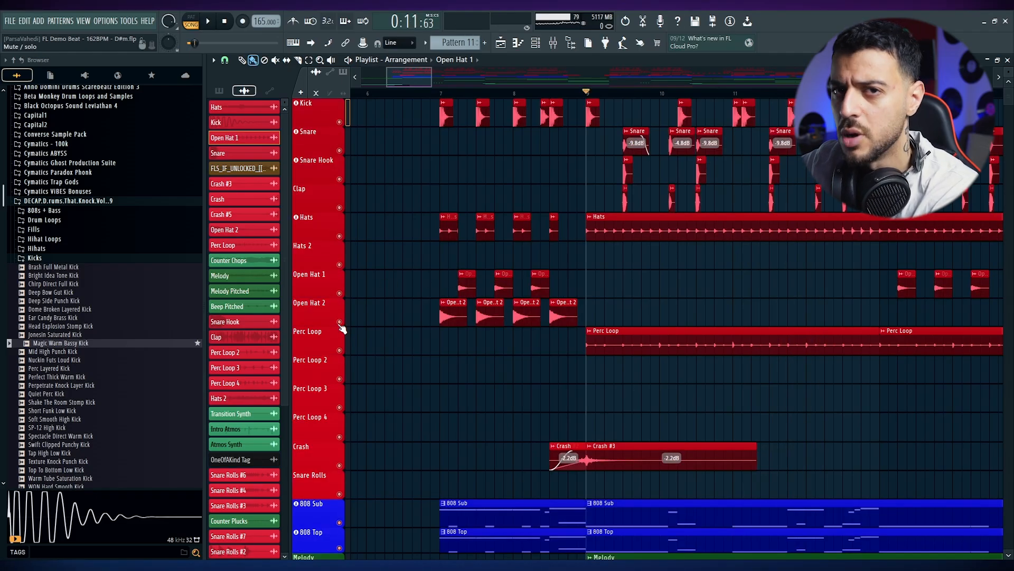
{"action": "key", "text": "space"}
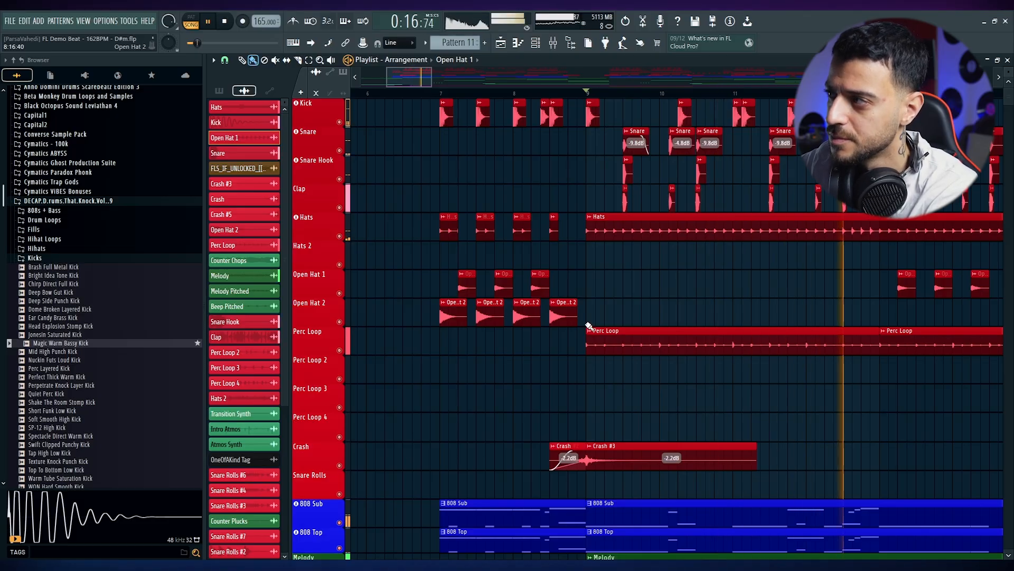
{"action": "key", "text": "space"}
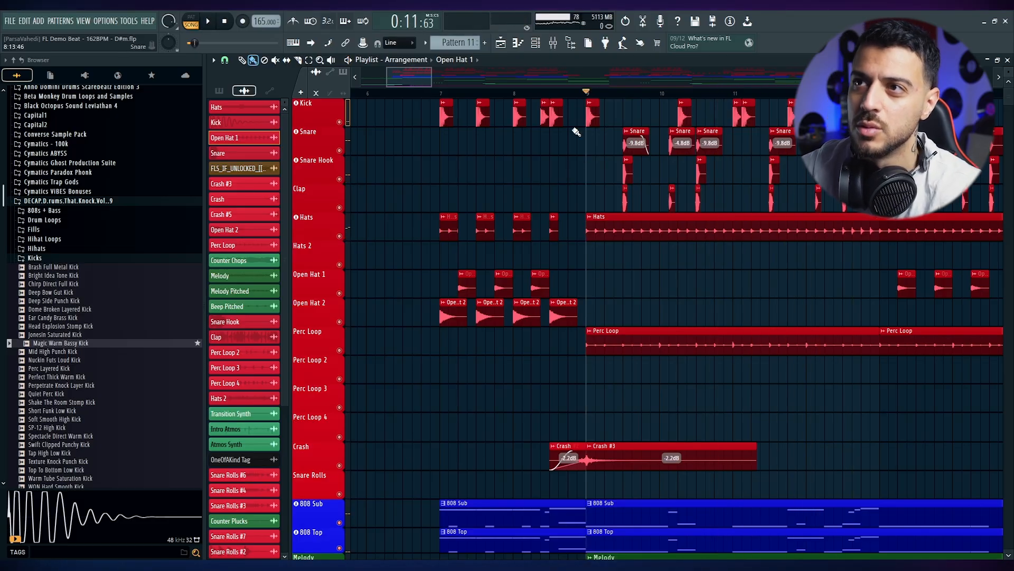
- Open the Cymatics - 808 Ornament (C) channel used by the 808 Sub pattern and preview its sample
{"action": "left_click_drag", "start_coordinate": [430, 79], "coordinate": [468, 81]}
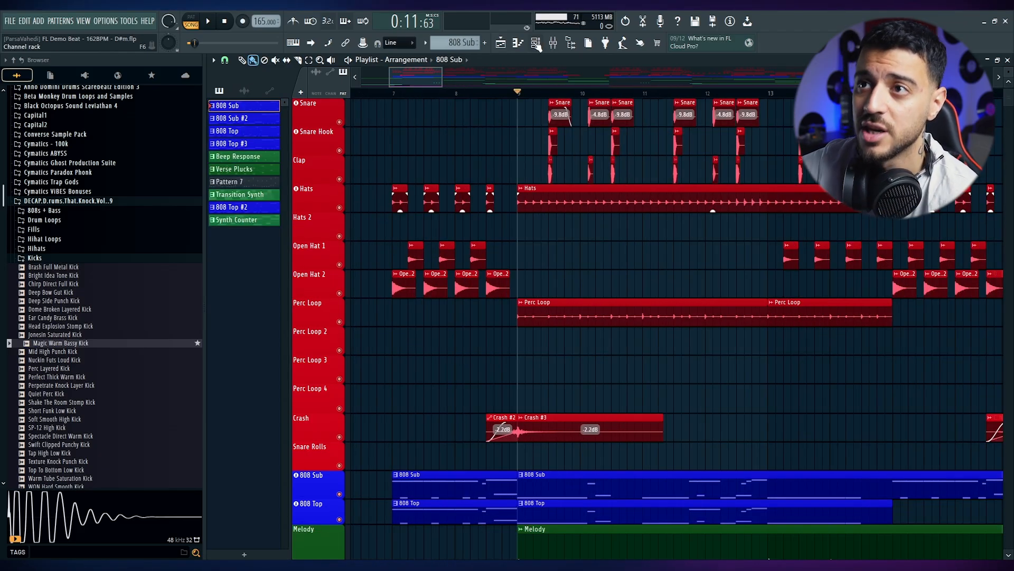
{"action": "key", "text": "F6"}
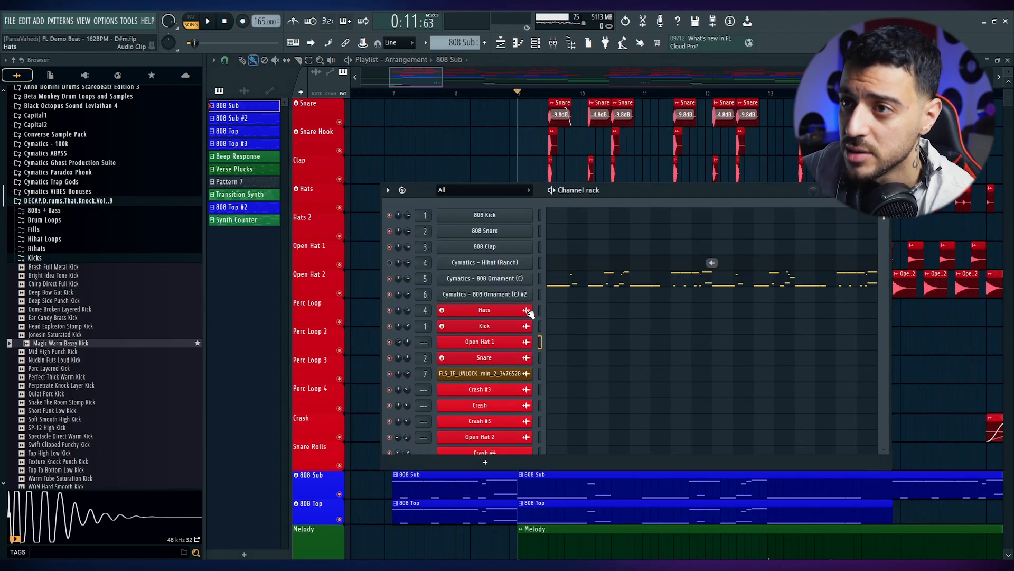
{"action": "left_click", "coordinate": [510, 283]}
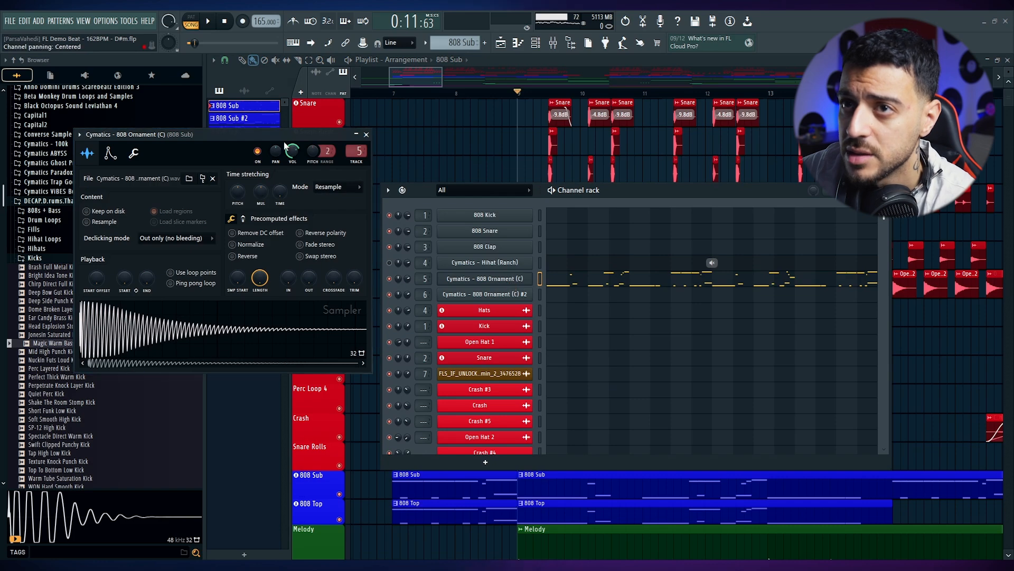
{"action": "left_click_drag", "start_coordinate": [271, 136], "coordinate": [769, 191]}
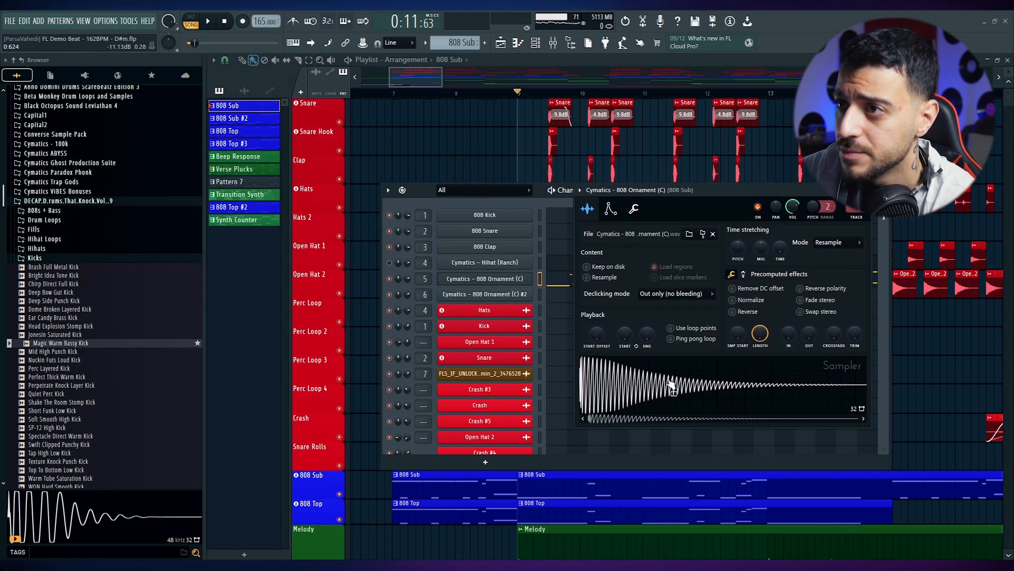
{"action": "left_click", "coordinate": [687, 386]}
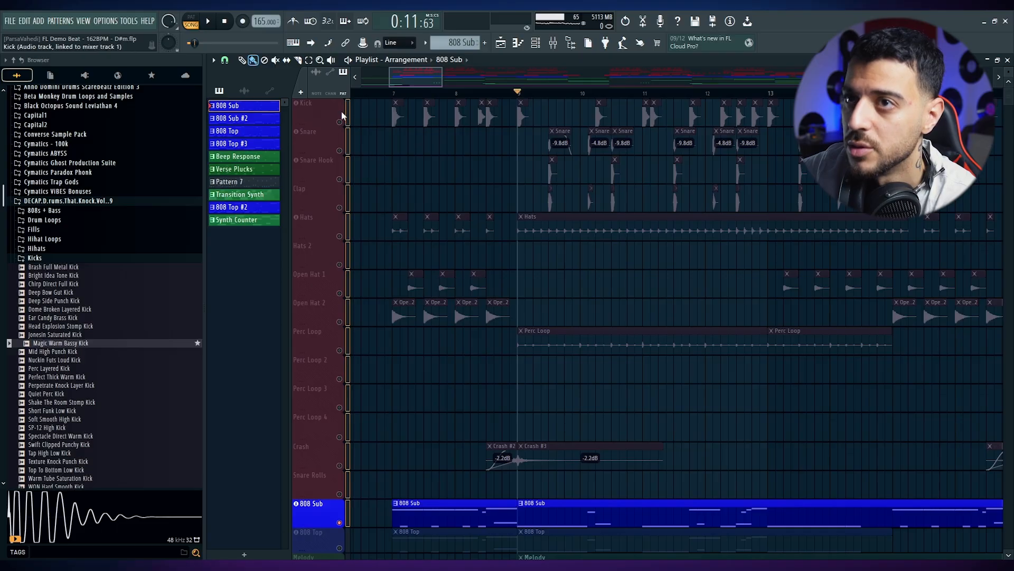
- Isolate the 808 Sub and play its notes in the 808 Ornament (C) piano roll
{"action": "left_click_drag", "start_coordinate": [340, 121], "coordinate": [340, 493]}
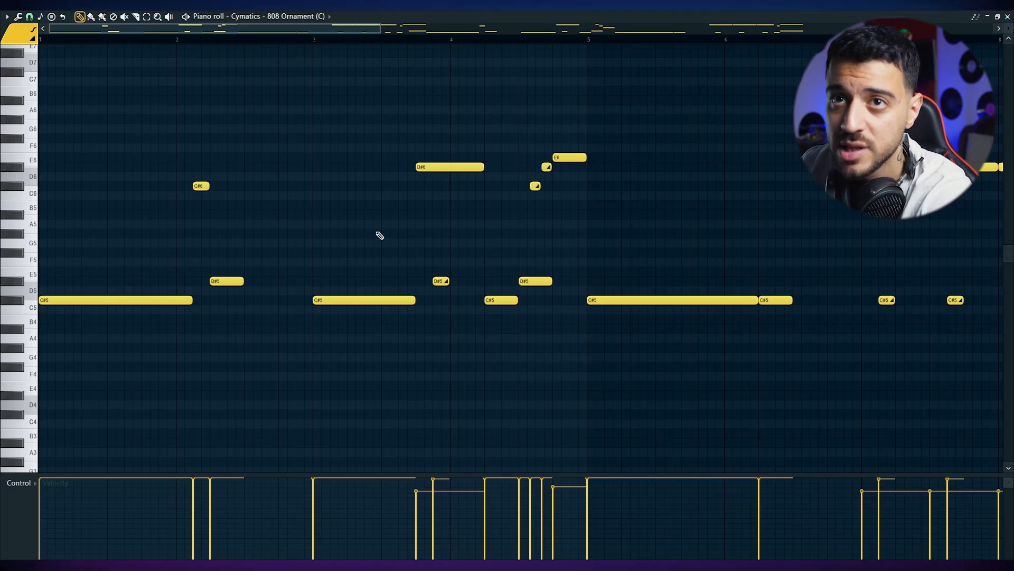
{"action": "key", "text": "space"}
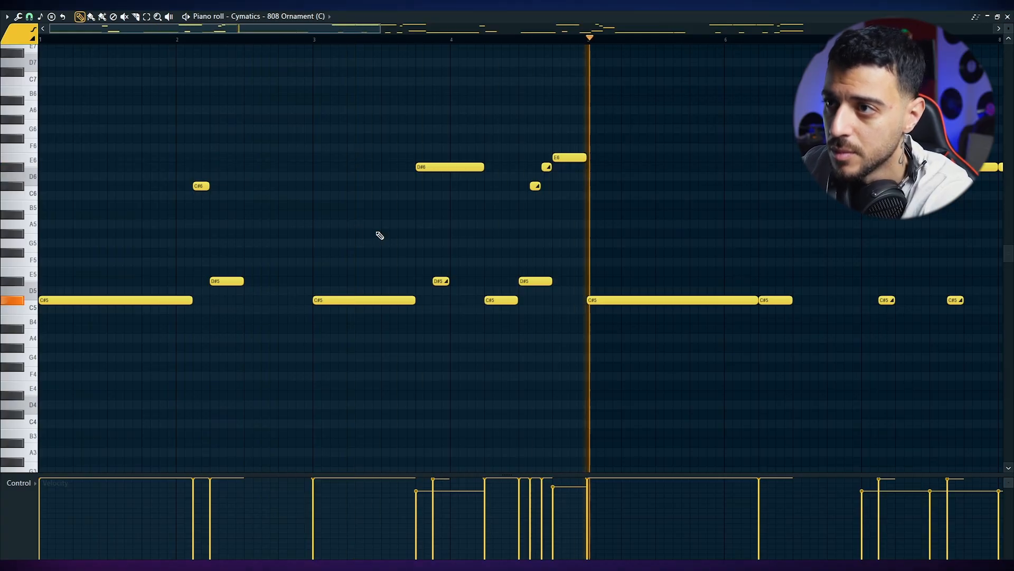
{"action": "scroll", "coordinate": [634, 282], "scroll_direction": "down", "scroll_amount": 2}
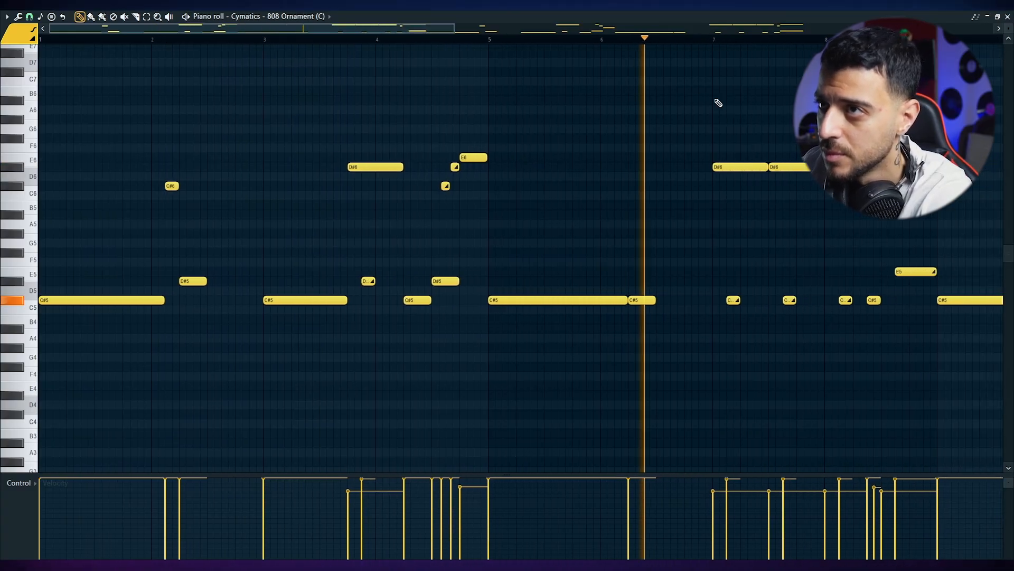
{"action": "left_click_drag", "start_coordinate": [440, 32], "coordinate": [511, 27]}
{"action": "key", "text": "space"}
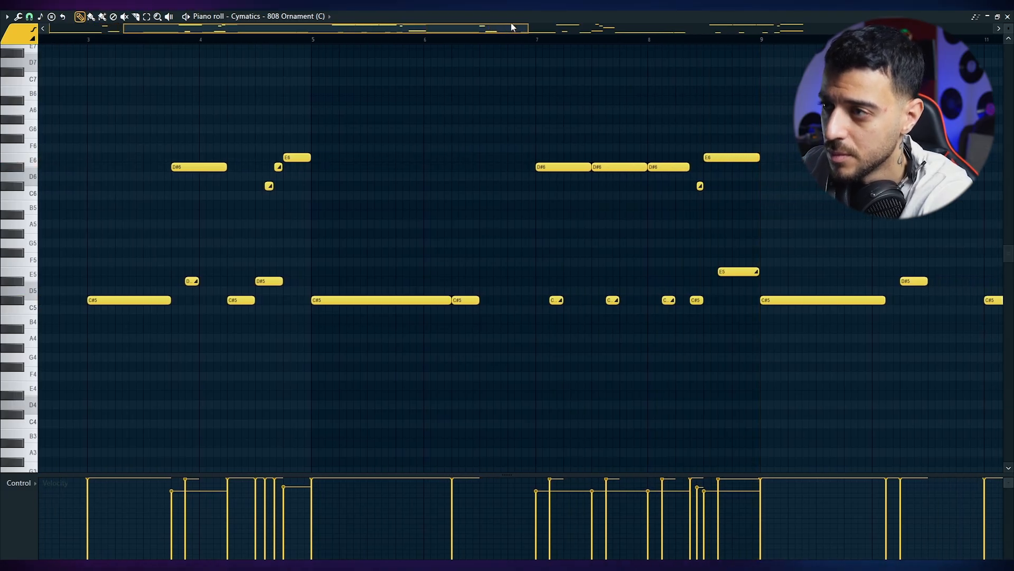
- Open the properties of the C#6 slide note late in bar 4, examine its slide option and accept the dialog
{"action": "scroll", "coordinate": [232, 182], "scroll_direction": "up", "scroll_amount": 3}
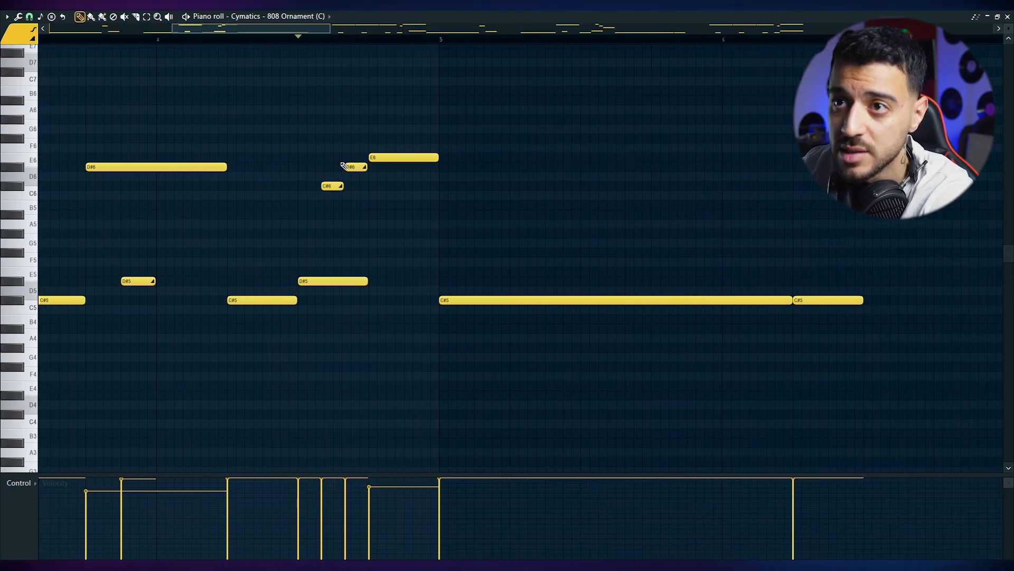
{"action": "left_click_drag", "start_coordinate": [334, 163], "coordinate": [293, 230]}
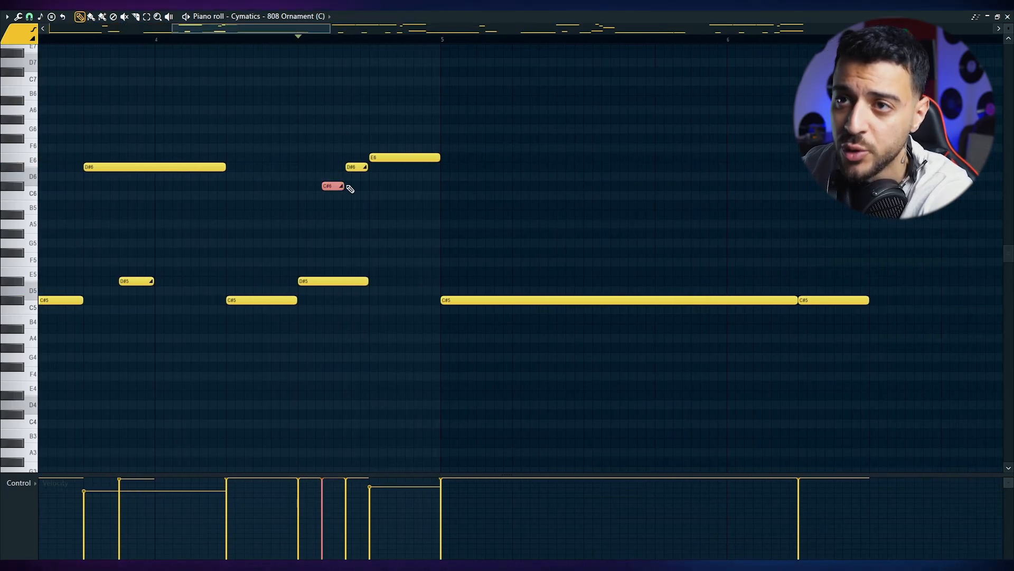
{"action": "double_click", "coordinate": [337, 184]}
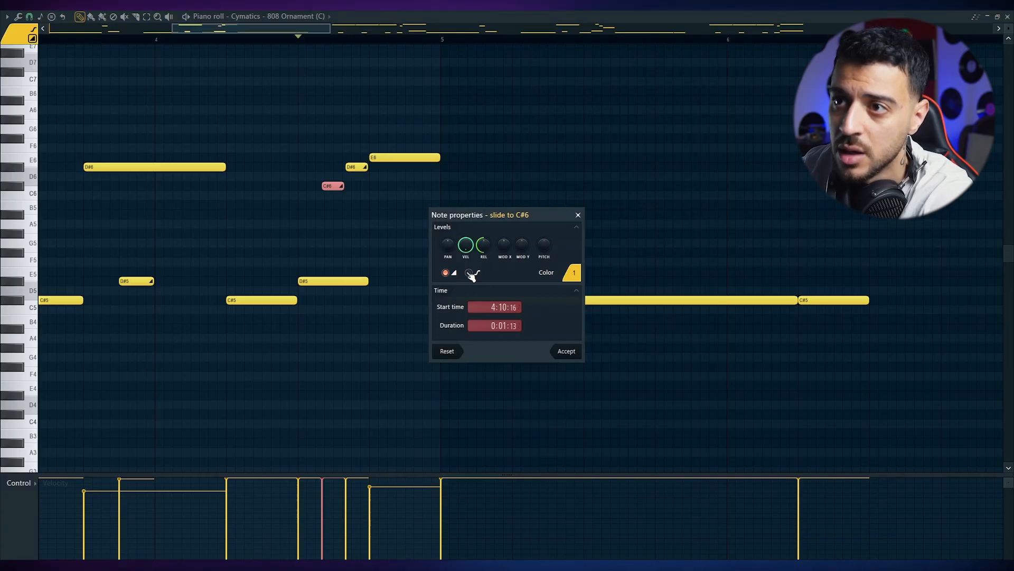
{"action": "left_click", "coordinate": [567, 351]}
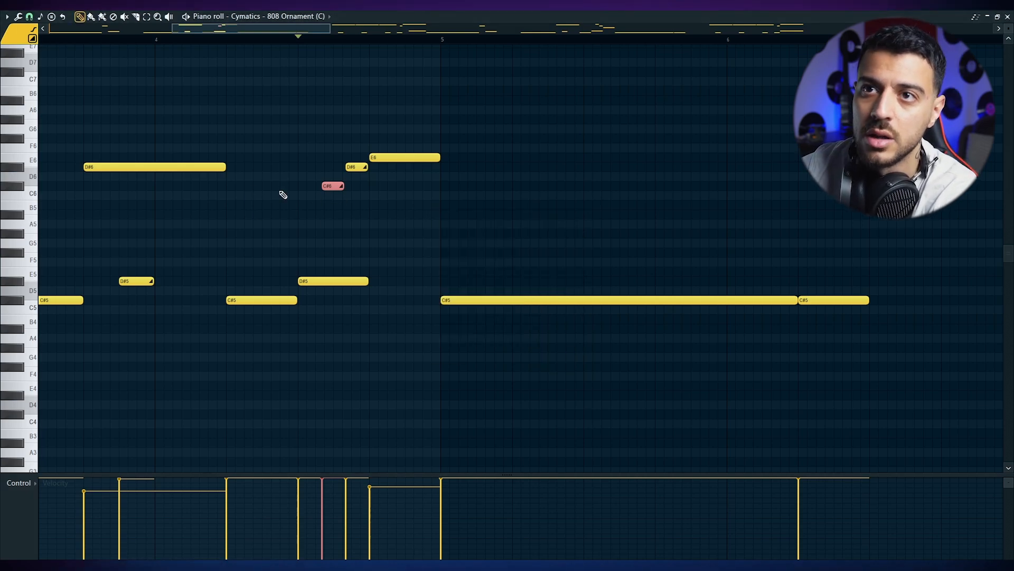
- Try placing extra A#5 slide notes around bar 4 in the 808 Ornament (C) piano roll, and delete them
{"action": "left_click", "coordinate": [246, 224]}
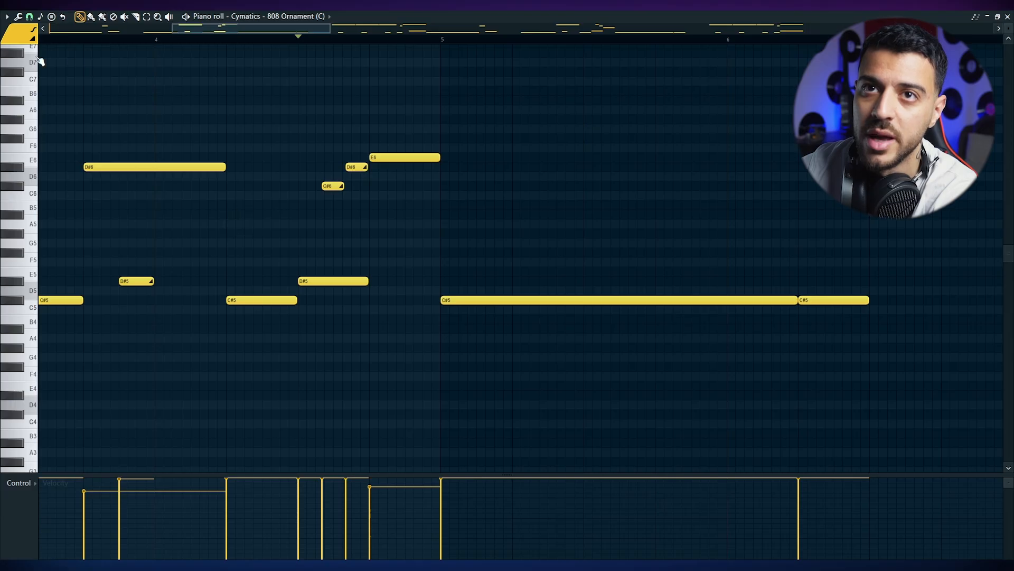
{"action": "left_click", "coordinate": [220, 215]}
{"action": "left_click", "coordinate": [273, 216]}
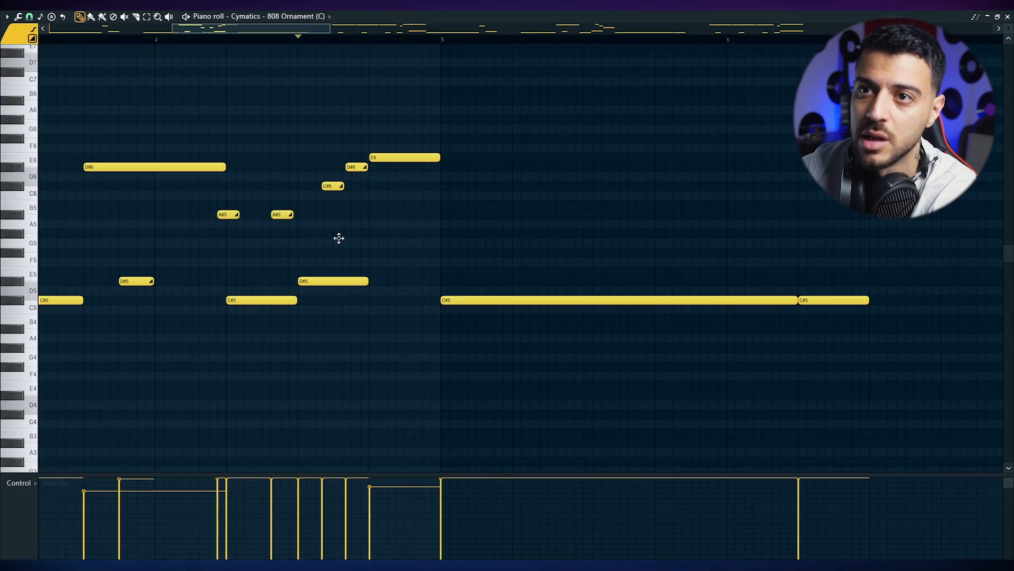
{"action": "left_click", "coordinate": [345, 234]}
{"action": "right_click", "coordinate": [348, 234]}
{"action": "right_click", "coordinate": [282, 216]}
{"action": "right_click", "coordinate": [228, 215]}
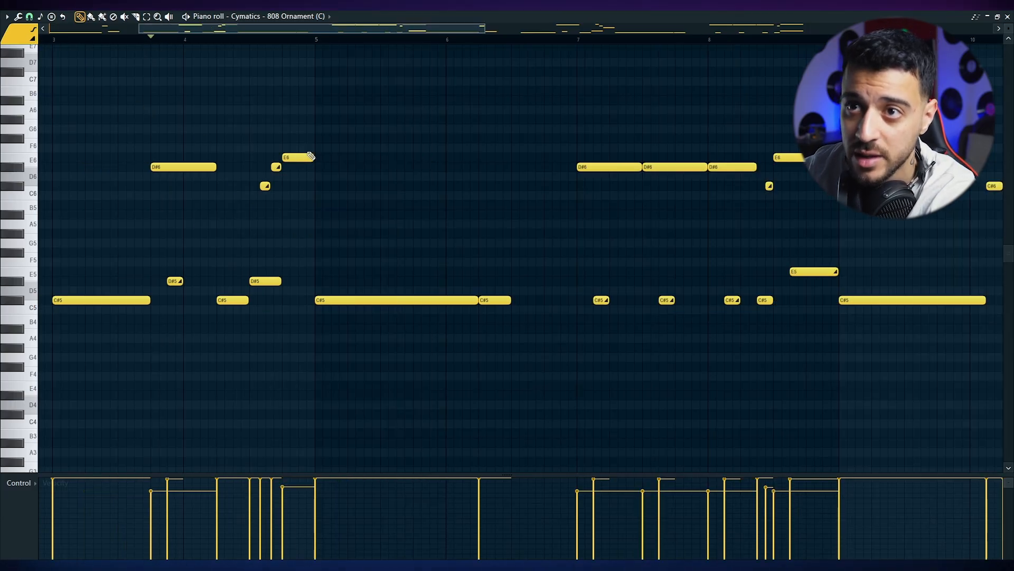
- Play the 808 slide section before bar 5, and play the notes from bar 7 up to bar 13
{"action": "key", "text": "space"}
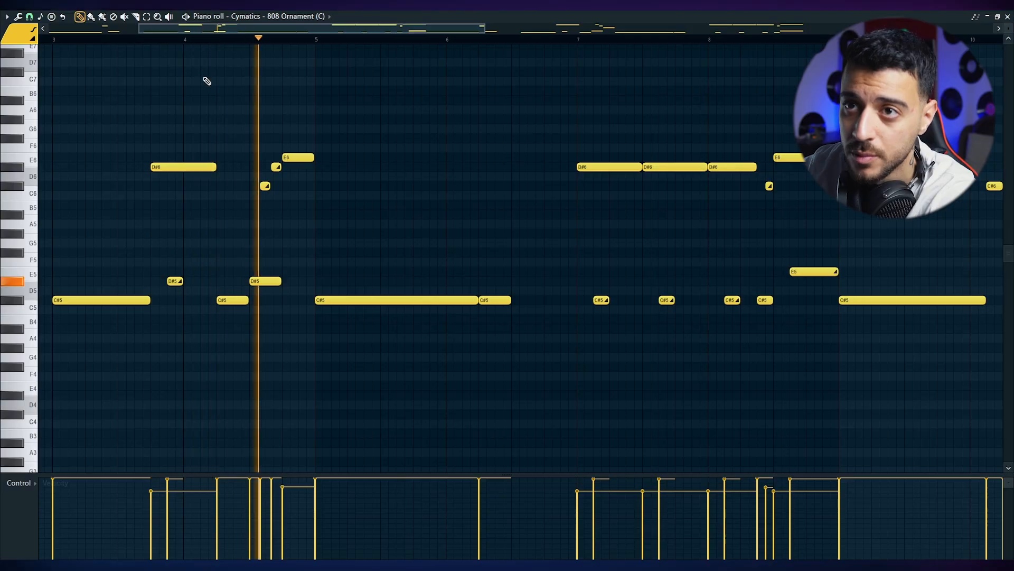
{"action": "key", "text": "space"}
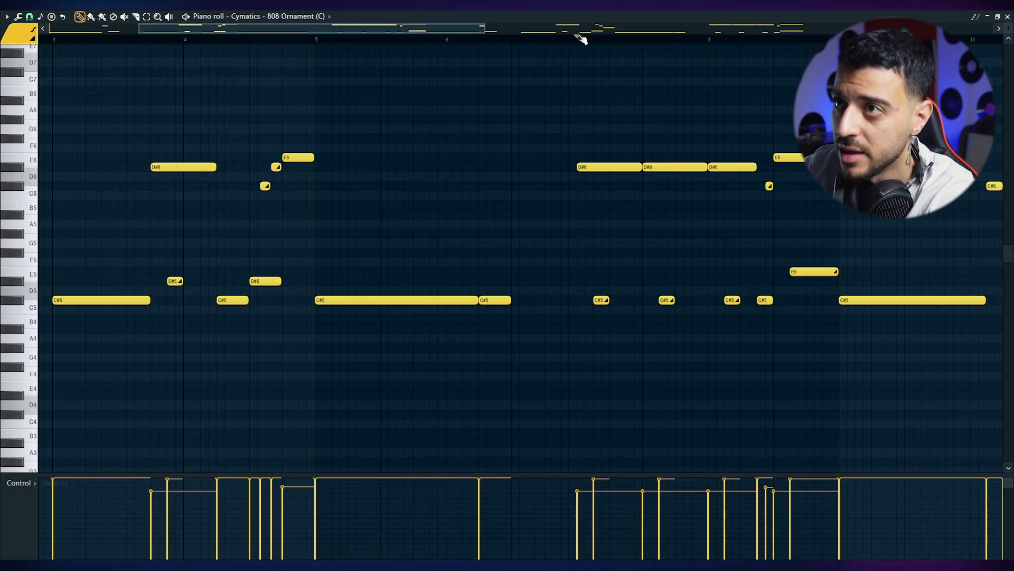
{"action": "key", "text": "space"}
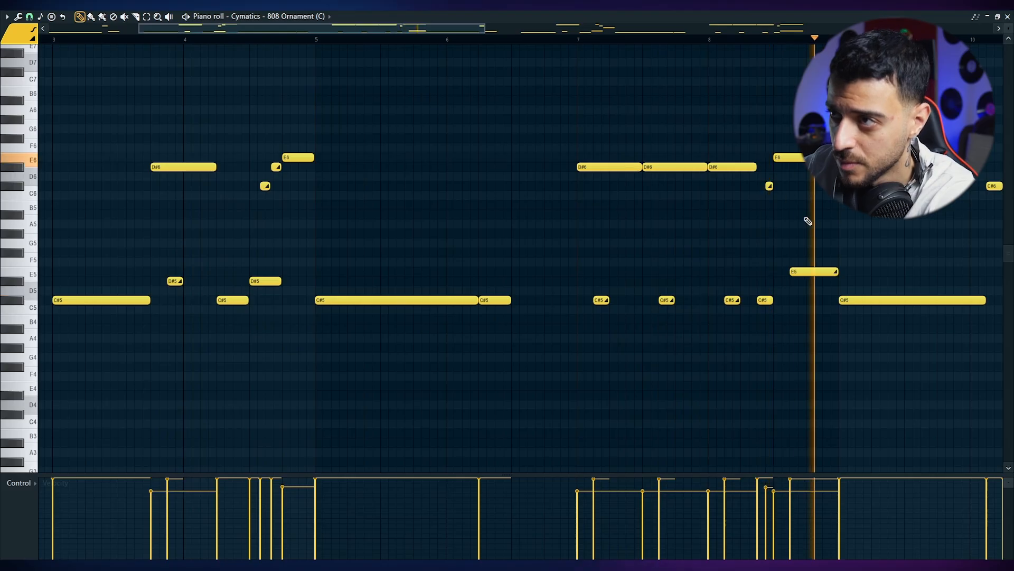
{"action": "scroll", "coordinate": [800, 224], "scroll_direction": "down", "scroll_amount": 2}
{"action": "scroll", "coordinate": [801, 224], "scroll_direction": "down", "scroll_amount": 1}
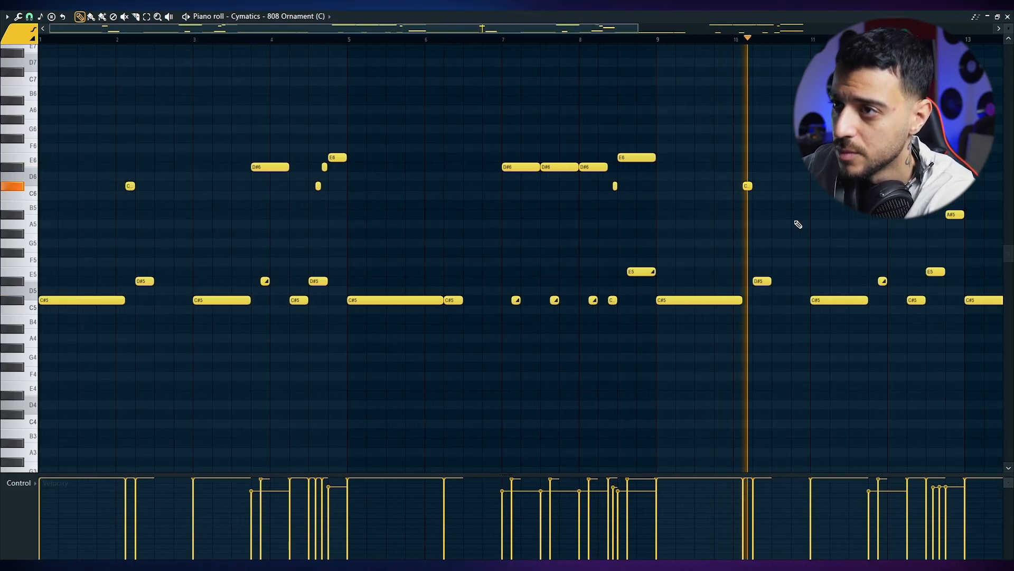
{"action": "scroll", "coordinate": [852, 226], "scroll_direction": "down", "scroll_amount": 1}
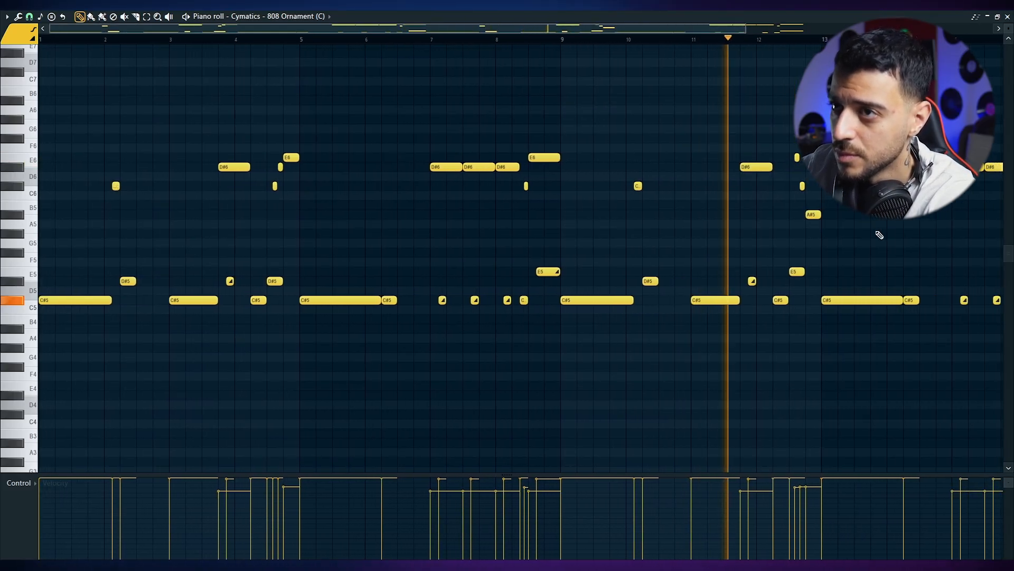
{"action": "scroll", "coordinate": [893, 237], "scroll_direction": "up", "scroll_amount": 4}
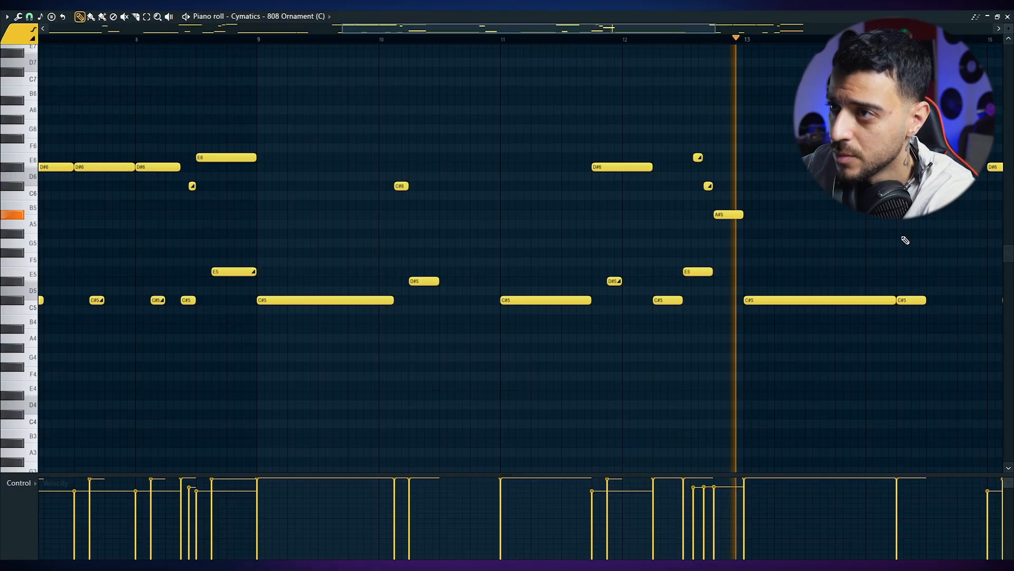
{"action": "scroll", "coordinate": [886, 240], "scroll_direction": "down", "scroll_amount": 1}
{"action": "scroll", "coordinate": [886, 240], "scroll_direction": "up", "scroll_amount": 2}
- Select the closing note run in bar 12 and examine its E6 and C#6 slide notes
{"action": "left_click_drag", "start_coordinate": [673, 113], "coordinate": [562, 309]}
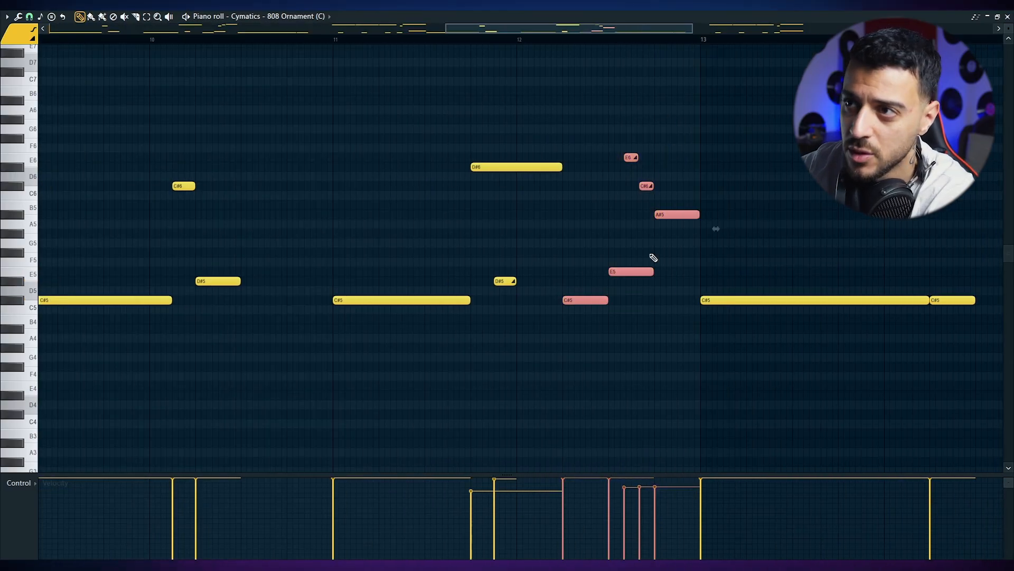
{"action": "scroll", "coordinate": [650, 181], "scroll_direction": "up", "scroll_amount": 2}
{"action": "left_click", "coordinate": [610, 192], "text": "ctrl"}
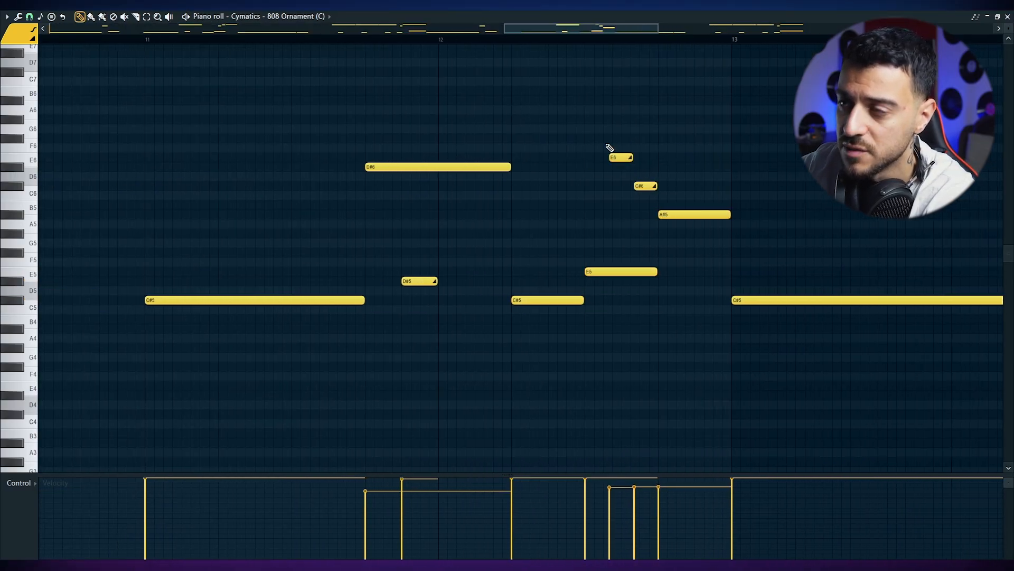
{"action": "left_click_drag", "start_coordinate": [609, 140], "coordinate": [651, 231]}
{"action": "scroll", "coordinate": [642, 230], "scroll_direction": "down", "scroll_amount": 5}
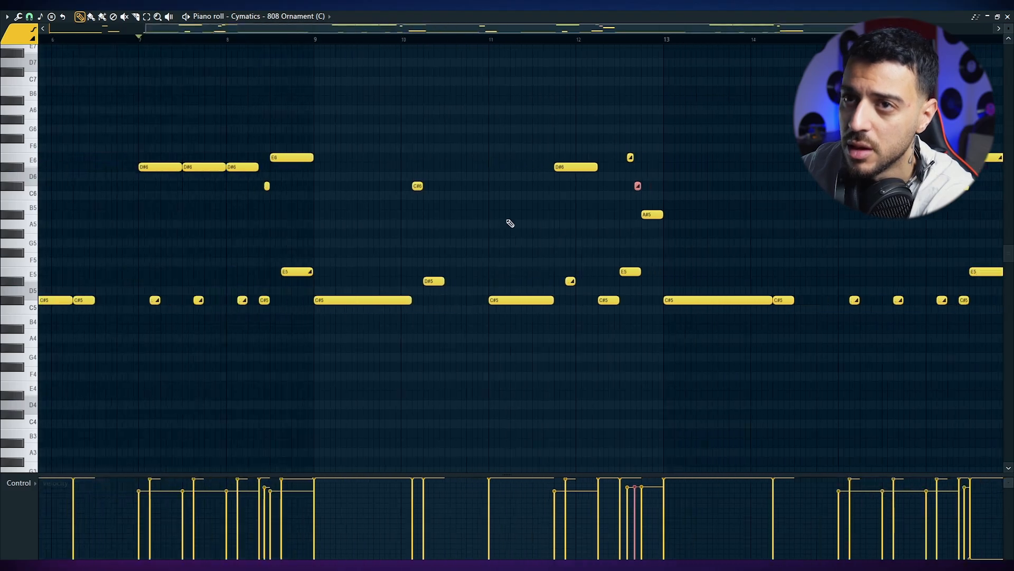
{"action": "scroll", "coordinate": [224, 217], "scroll_direction": "up", "scroll_amount": 2}
{"action": "scroll", "coordinate": [324, 152], "scroll_direction": "up", "scroll_amount": 2}
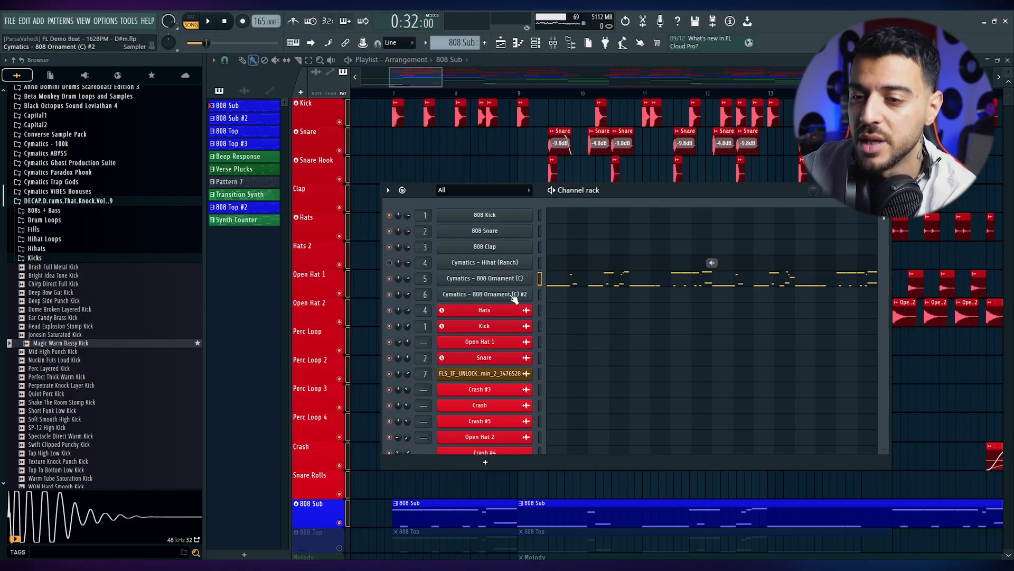
- Unmute the 808 Top track, make its pattern active and compare its clips with the 808 Sub clips
{"action": "left_click", "coordinate": [339, 548]}
{"action": "left_click", "coordinate": [421, 539]}
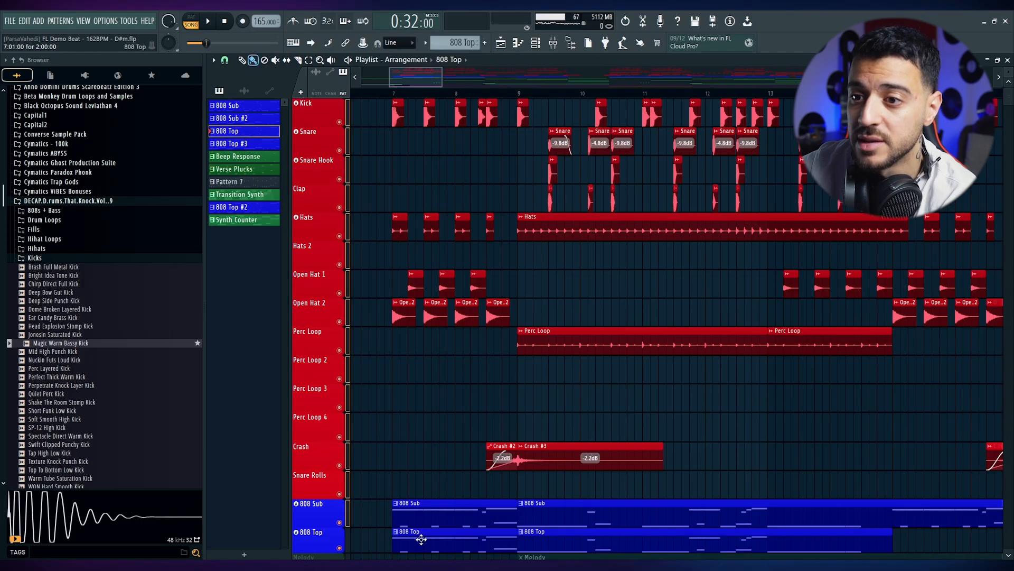
{"action": "scroll", "coordinate": [432, 542], "scroll_direction": "up", "scroll_amount": 1}
{"action": "scroll", "coordinate": [433, 541], "scroll_direction": "down", "scroll_amount": 2}
{"action": "left_click", "coordinate": [418, 449], "text": "ctrl"}
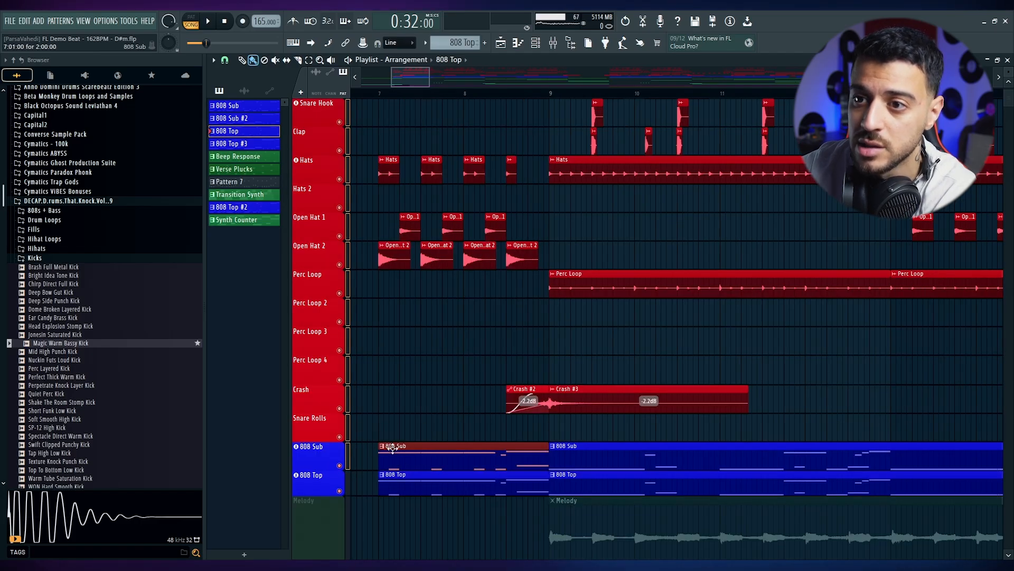
{"action": "left_click_drag", "start_coordinate": [383, 417], "coordinate": [553, 460]}
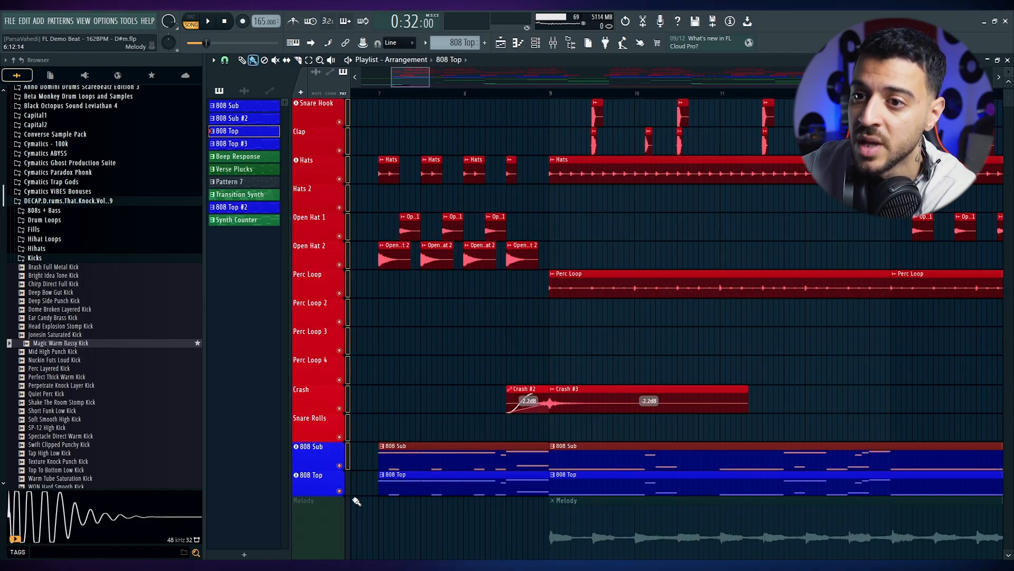
{"action": "left_click", "coordinate": [409, 498], "text": "ctrl"}
- Open the channel rack for the 808 Top pattern, play the pattern on its own and close the rack
{"action": "left_click", "coordinate": [536, 43]}
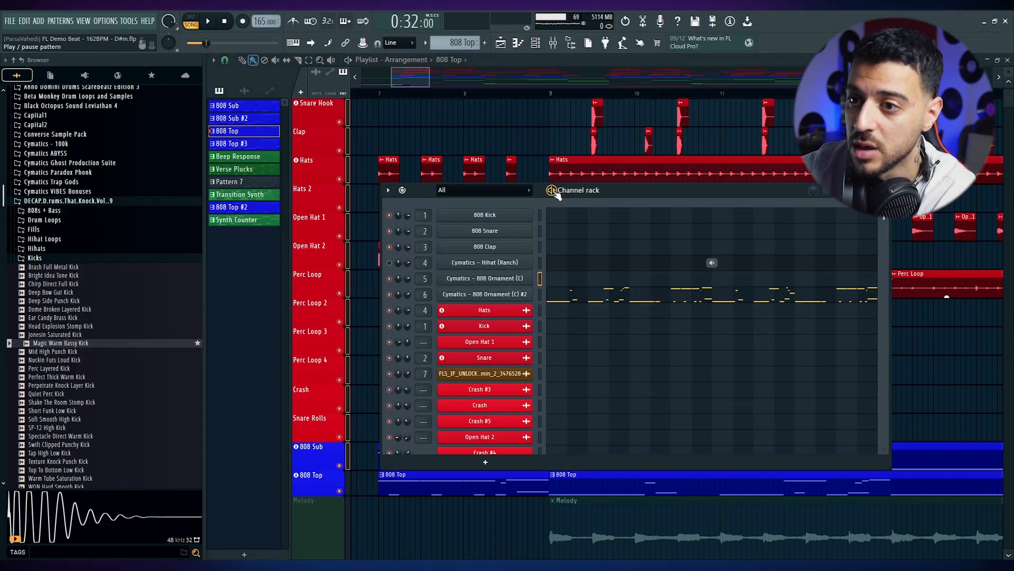
{"action": "key", "text": "space"}
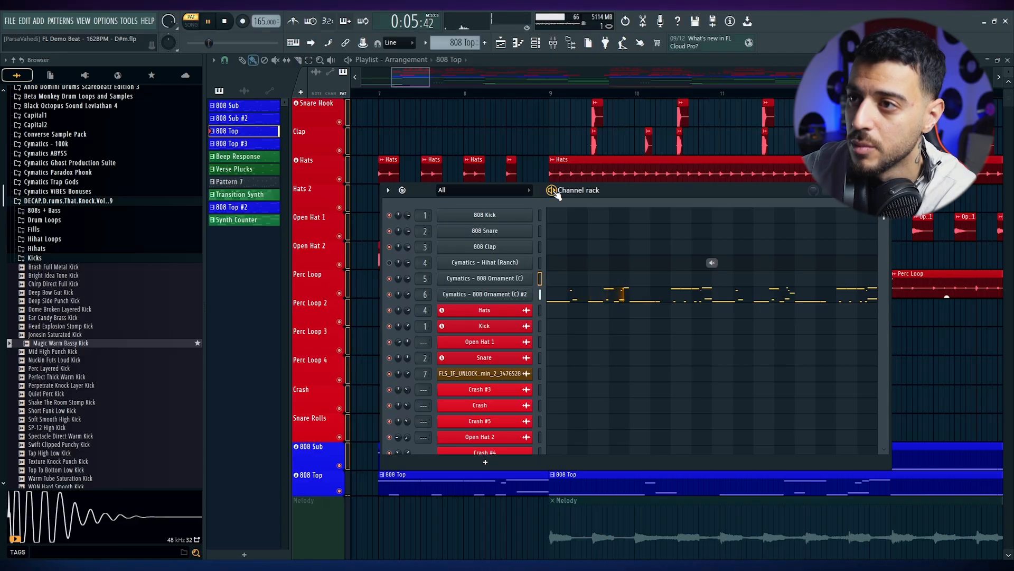
{"action": "key", "text": "space"}
{"action": "left_click", "coordinate": [884, 191]}
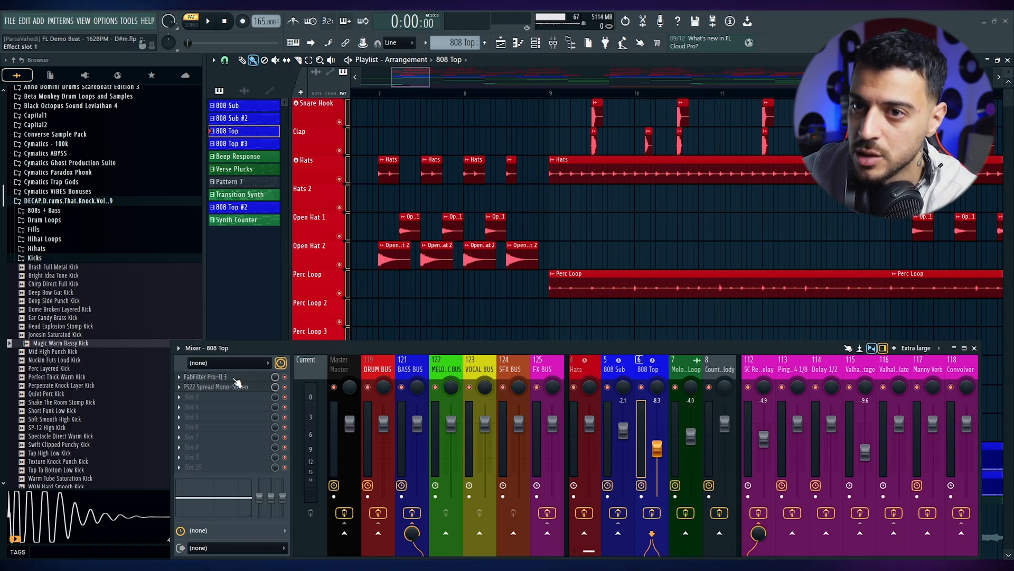
- Examine the FabFilter Pro-Q 3 and PS22 Spread Mono-Stereo effects on the 808 Top mixer track, including the spreader's Dave Pensado presets
{"action": "left_click", "coordinate": [237, 380]}
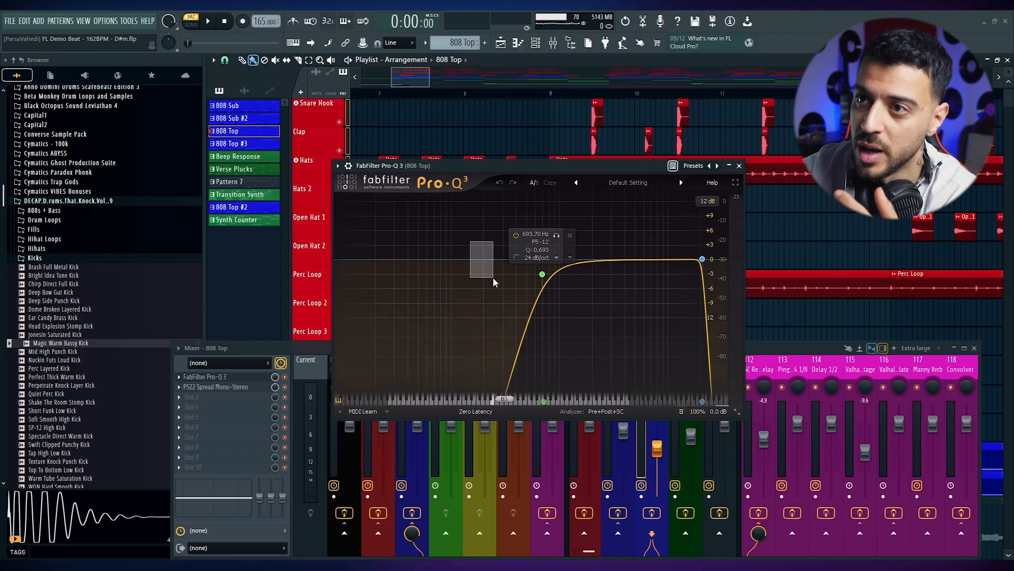
{"action": "left_click", "coordinate": [739, 165]}
{"action": "left_click", "coordinate": [214, 386]}
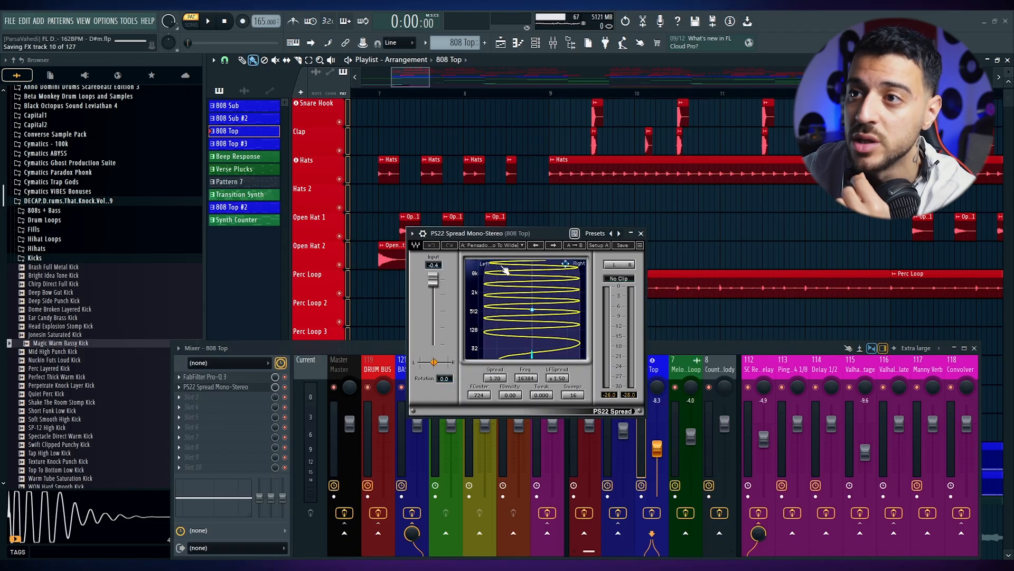
{"action": "left_click_drag", "start_coordinate": [509, 235], "coordinate": [526, 167]}
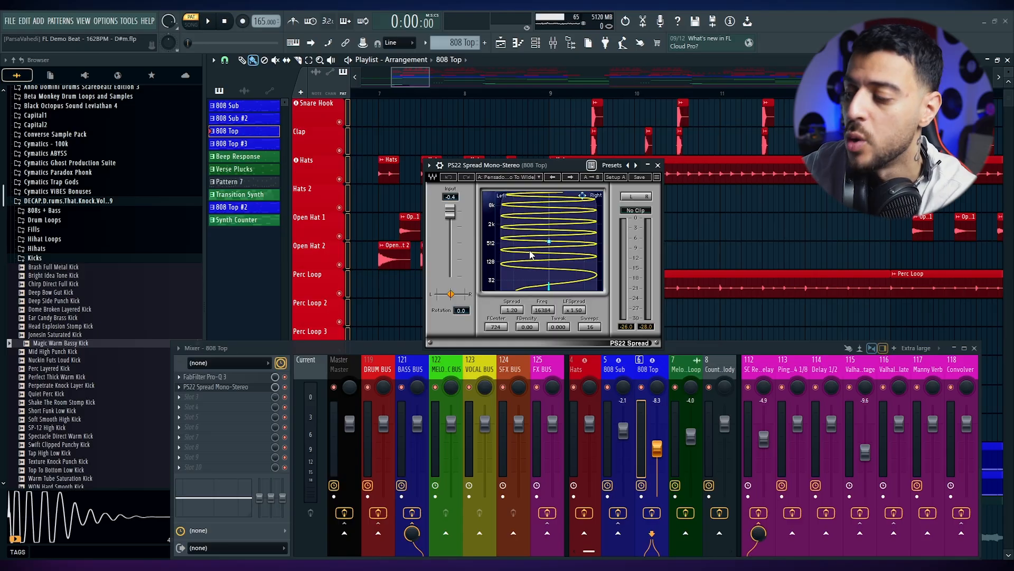
{"action": "mouse_move", "coordinate": [582, 195]}
{"action": "left_mouse_down"}
{"action": "mouse_move", "coordinate": [562, 196]}
{"action": "mouse_move", "coordinate": [583, 195]}
{"action": "left_mouse_up"}
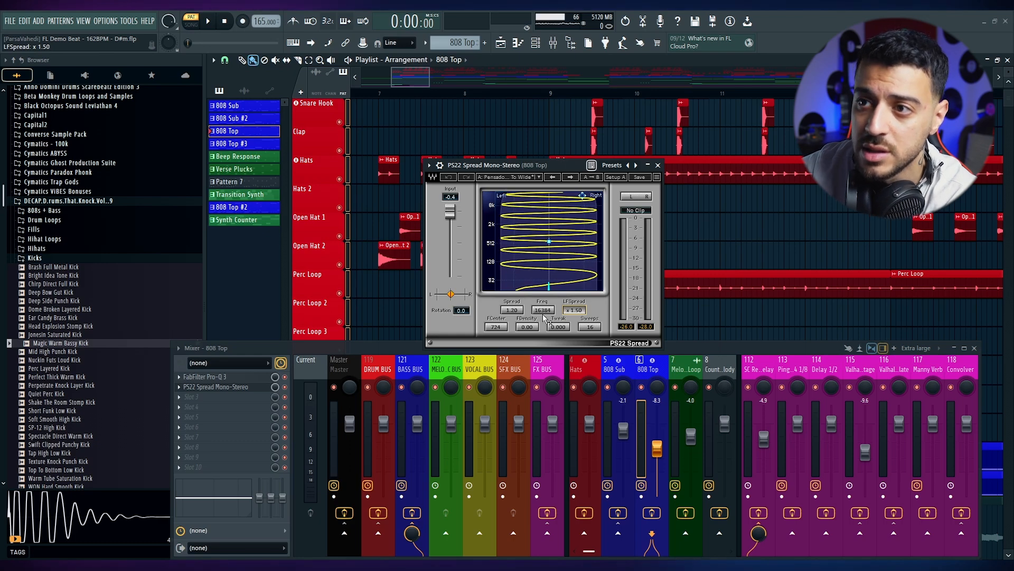
{"action": "left_click", "coordinate": [539, 178]}
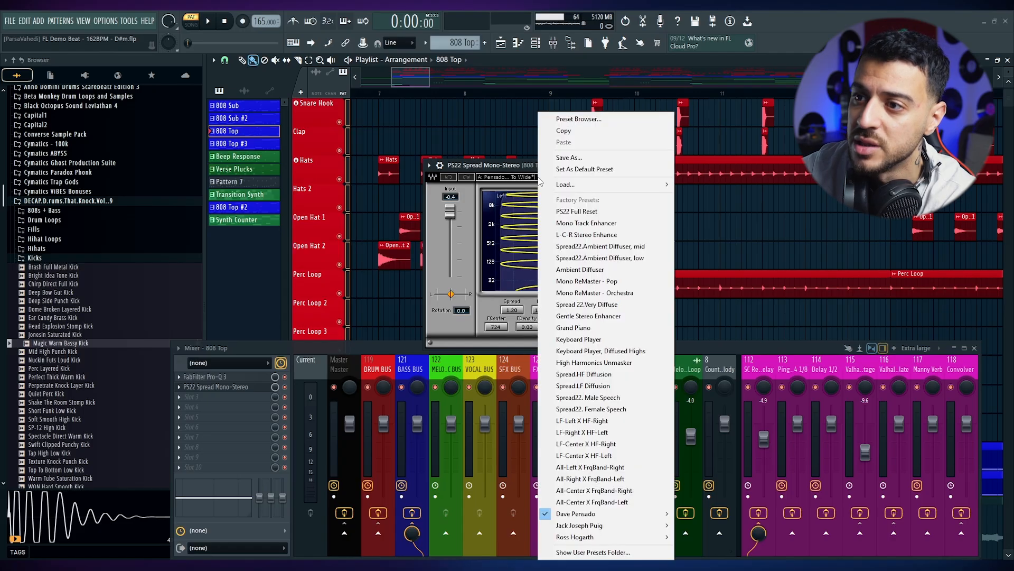
{"action": "mouse_move", "coordinate": [577, 518]}
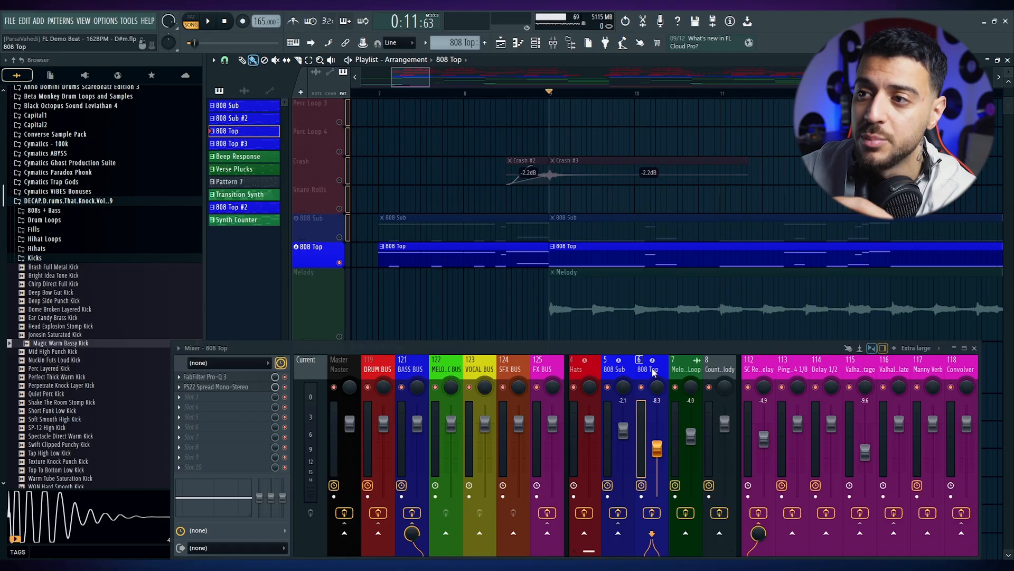
- Open LuxeVerb on the SC Rev/Delay mixer track and choose its Delayed Glow Octave Up preset
{"action": "left_click", "coordinate": [763, 370]}
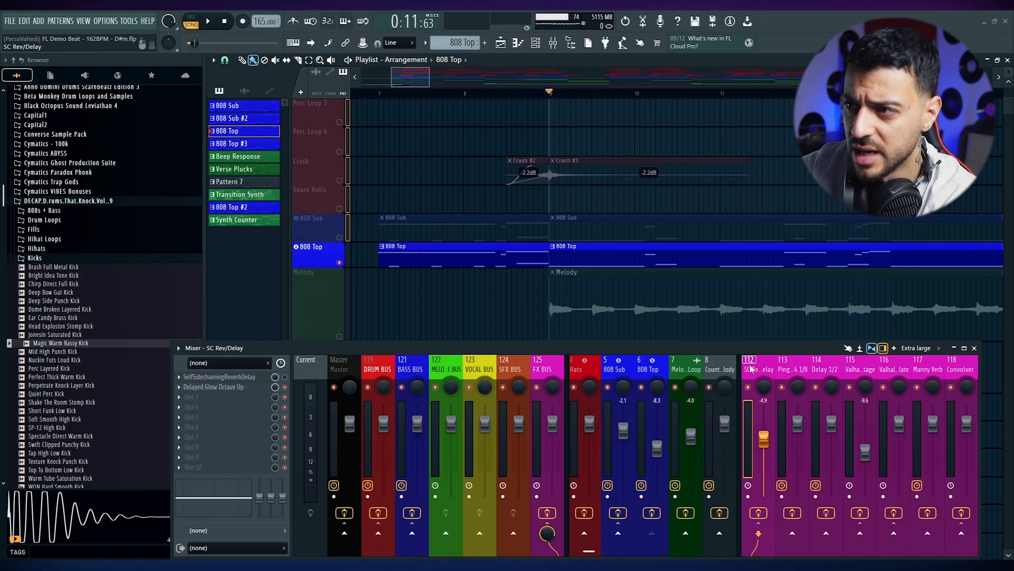
{"action": "left_click", "coordinate": [222, 389]}
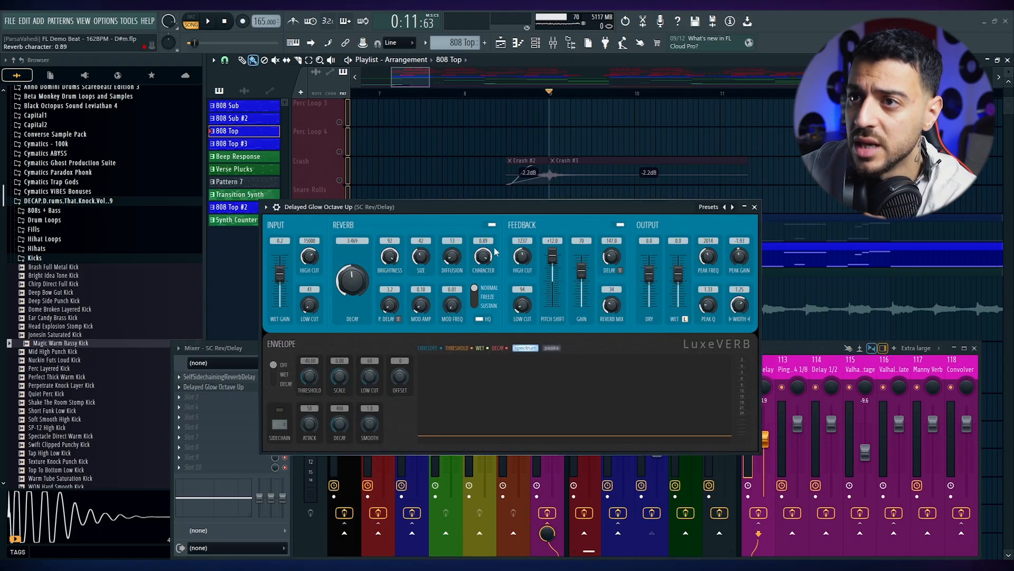
{"action": "left_click_drag", "start_coordinate": [528, 211], "coordinate": [553, 94]}
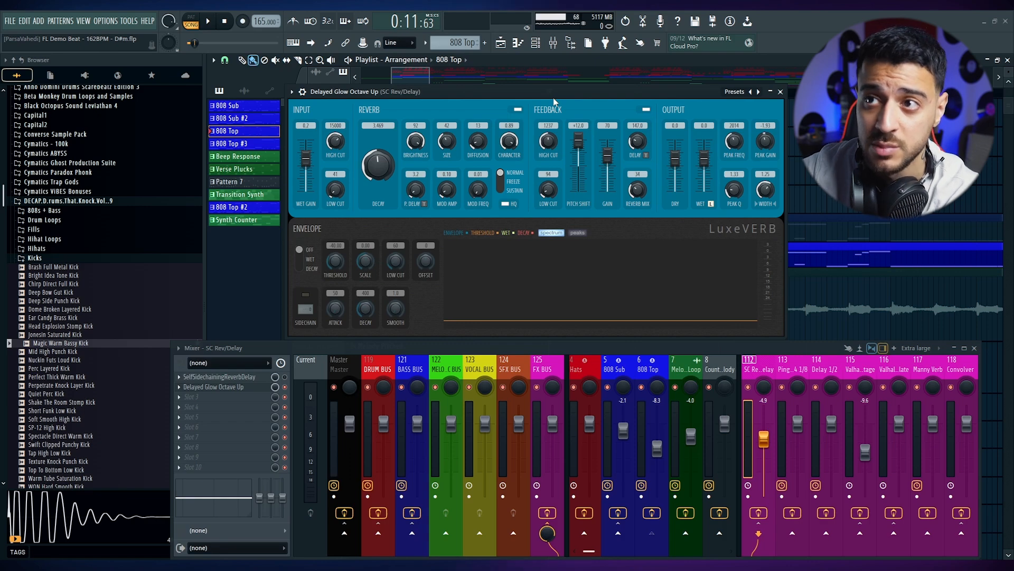
{"action": "left_click", "coordinate": [735, 91]}
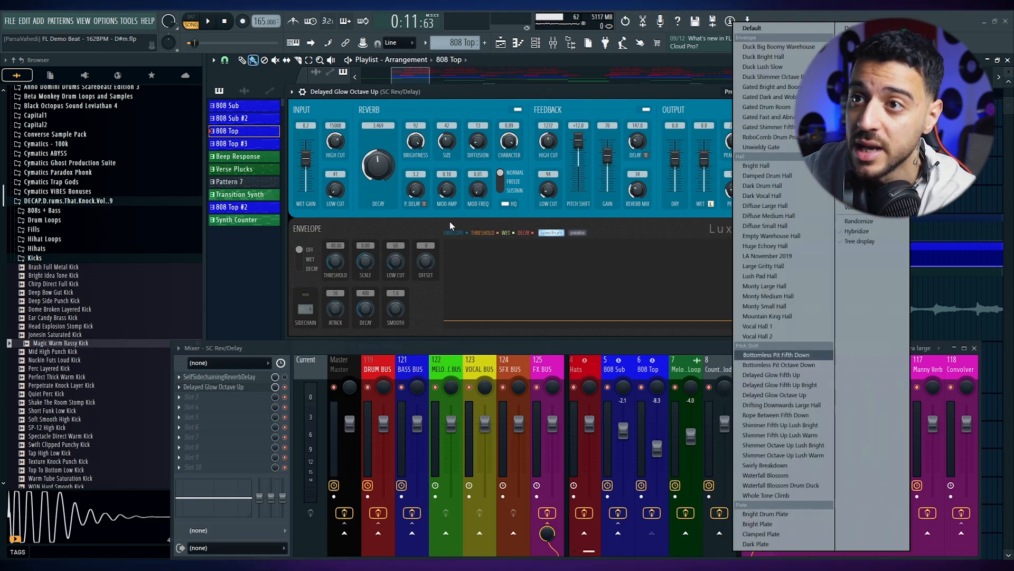
{"action": "left_click", "coordinate": [800, 397]}
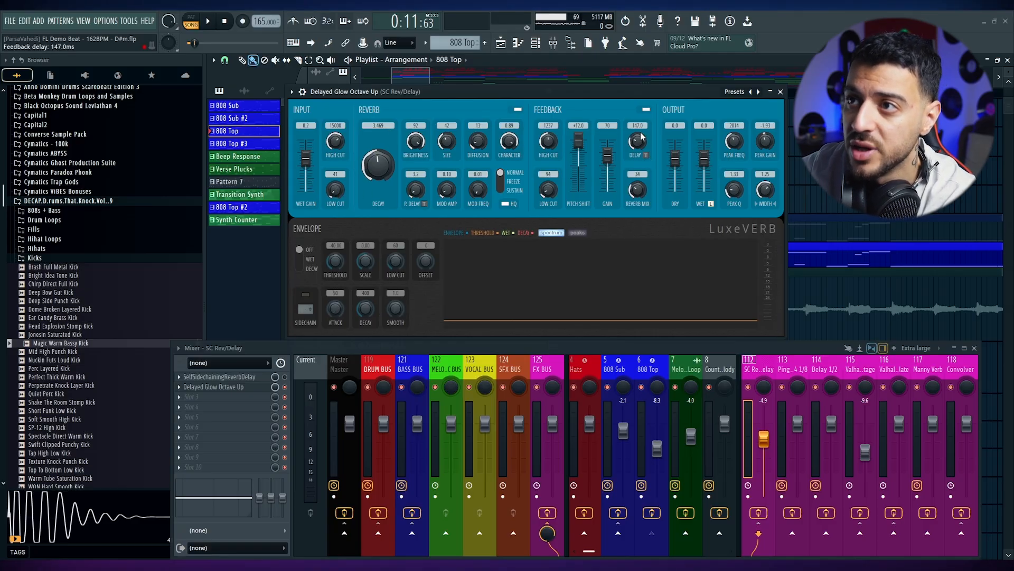
{"action": "left_click_drag", "start_coordinate": [629, 92], "coordinate": [664, 192]}
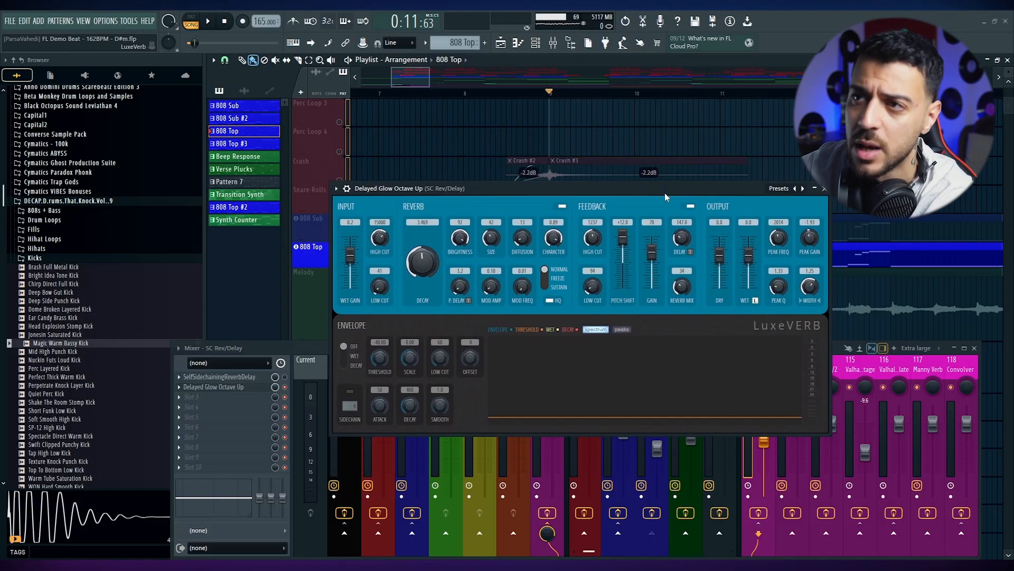
- Play the soloed 808 Top from bar 9 through the LuxeVerb send with its spectrum display in view
{"action": "key", "text": "space"}
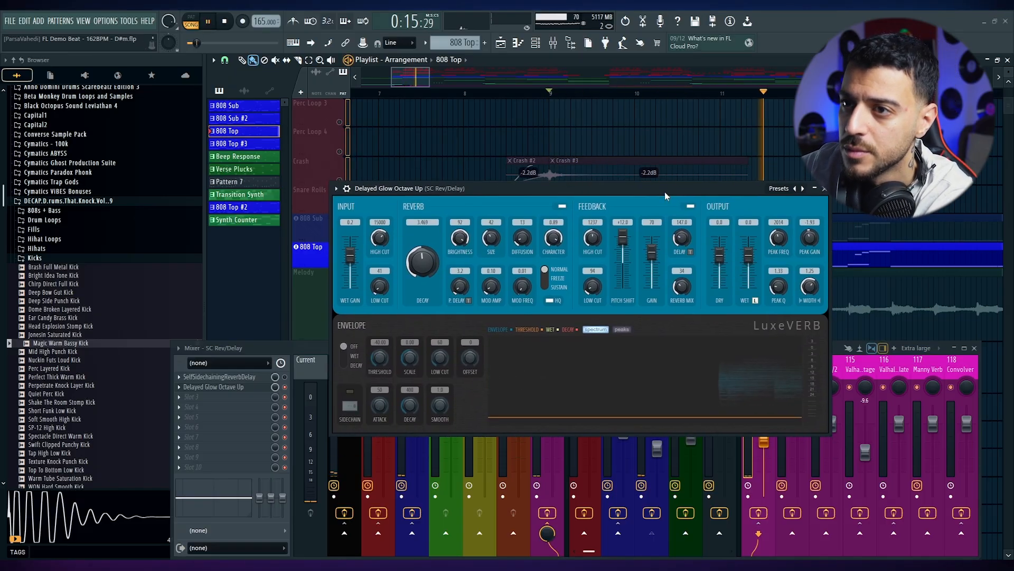
{"action": "left_click_drag", "start_coordinate": [665, 192], "coordinate": [726, 280]}
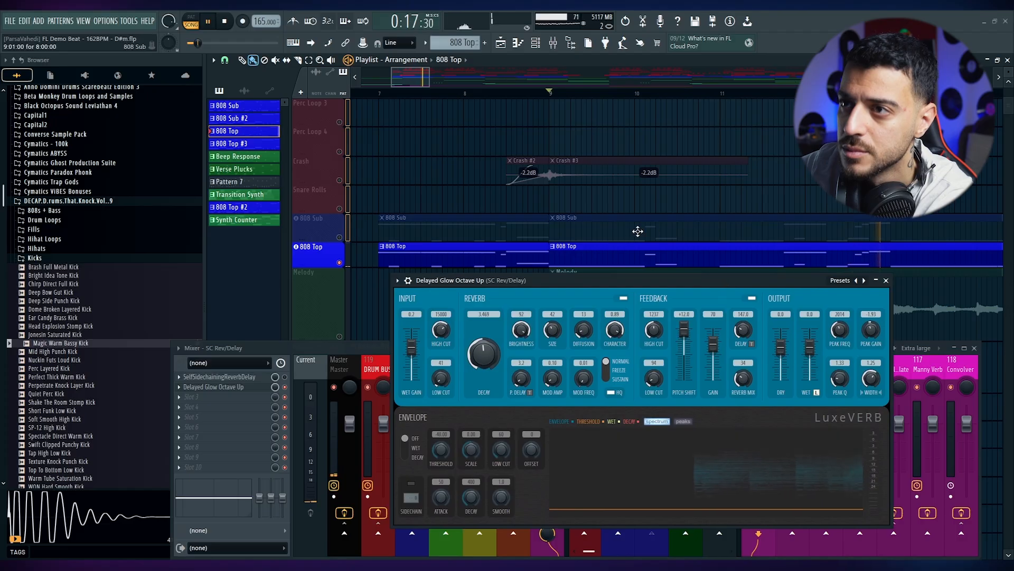
{"action": "key", "text": "space"}
- Unmute the drum and 808 Sub tracks, and play them with the 808 Top from bar 9
{"action": "left_click", "coordinate": [340, 237]}
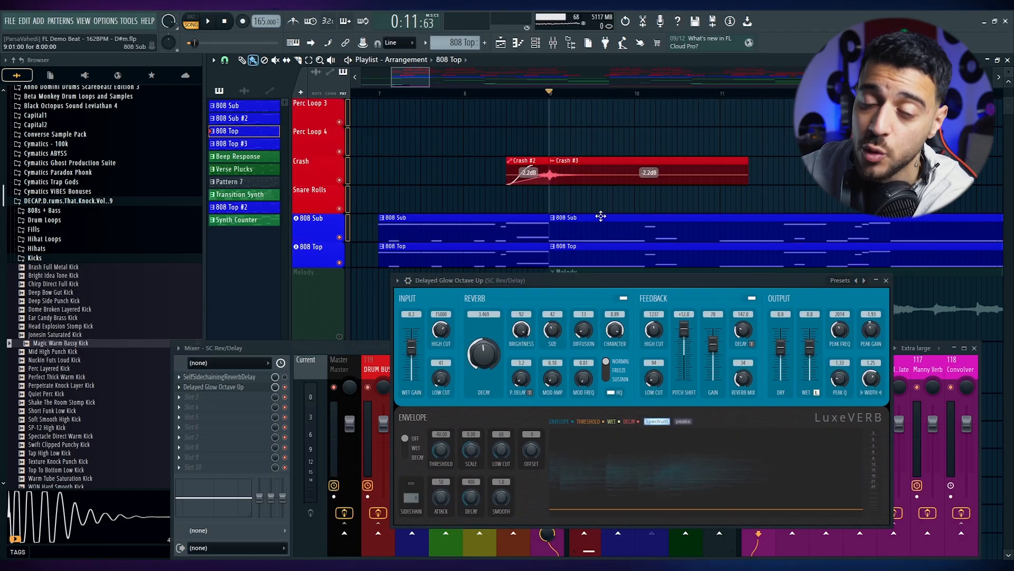
{"action": "key", "text": "space"}
{"action": "scroll", "coordinate": [634, 212], "scroll_direction": "down", "scroll_amount": 4}
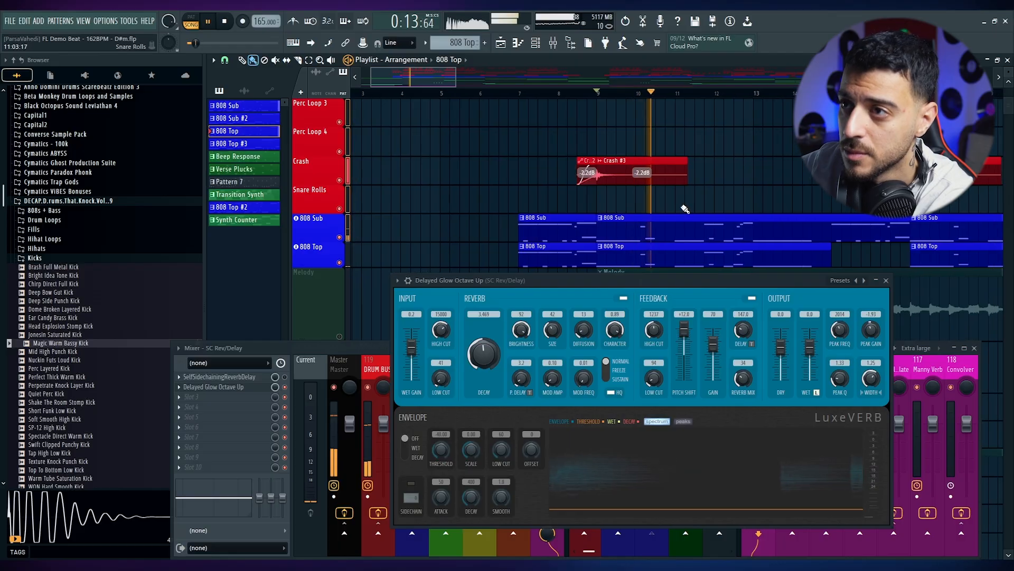
- Follow the playback of the drums and 808s along the playlist up to bar 15
{"action": "scroll", "coordinate": [806, 208], "scroll_direction": "down", "scroll_amount": 1}
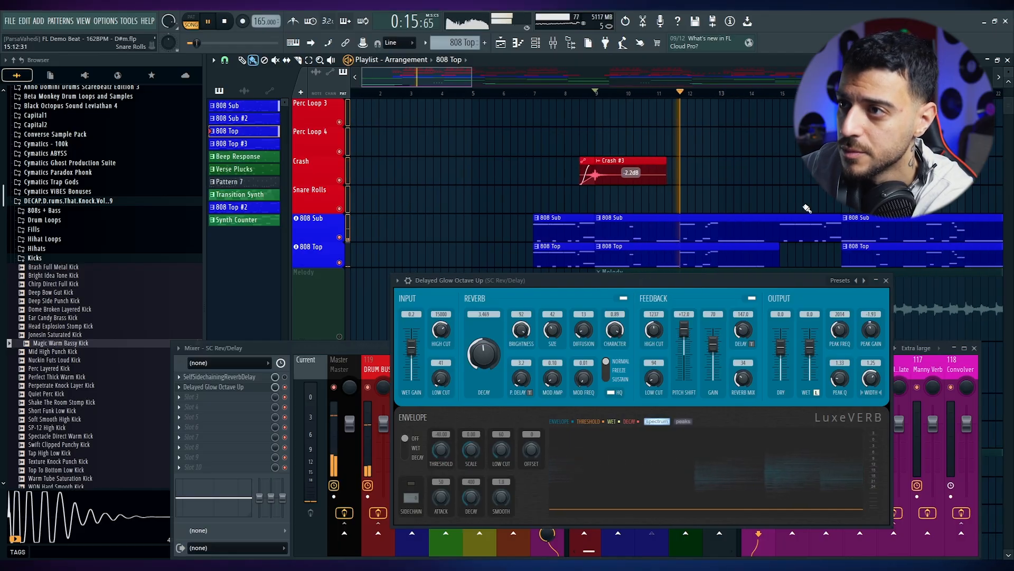
{"action": "scroll", "coordinate": [807, 209], "scroll_direction": "up", "scroll_amount": 1}
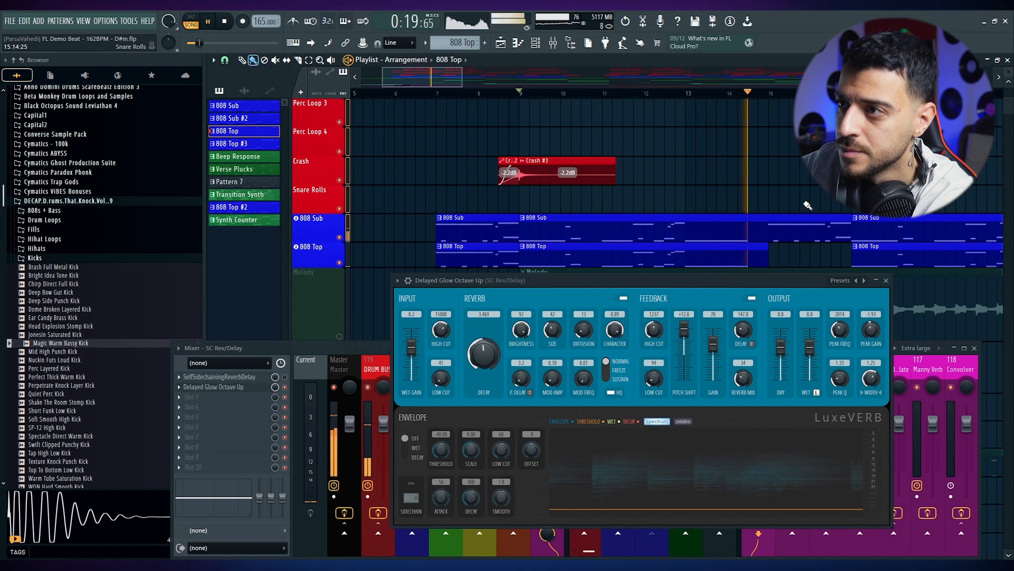
{"action": "scroll", "coordinate": [808, 206], "scroll_direction": "down", "scroll_amount": 1}
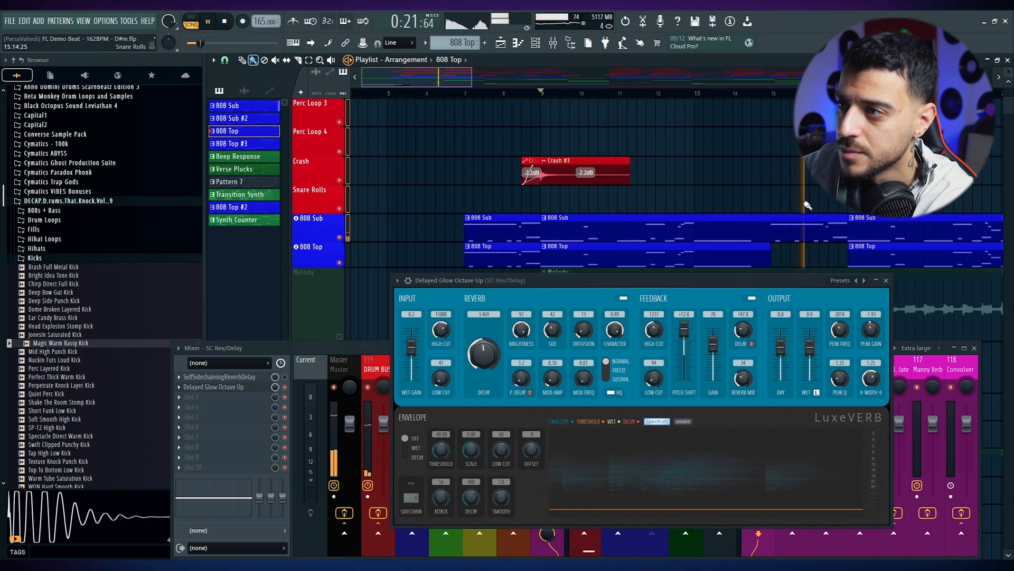
{"action": "scroll", "coordinate": [808, 205], "scroll_direction": "down", "scroll_amount": 1}
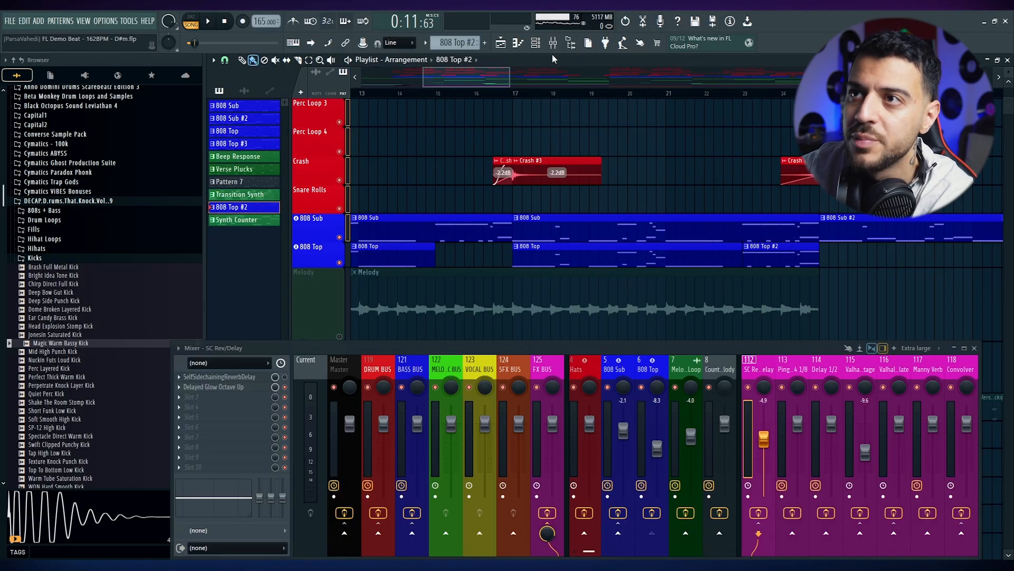
- Open the 808 Bama Slamma channel to examine its FLEX preset, and close it together with the channel rack
{"action": "left_click", "coordinate": [535, 43]}
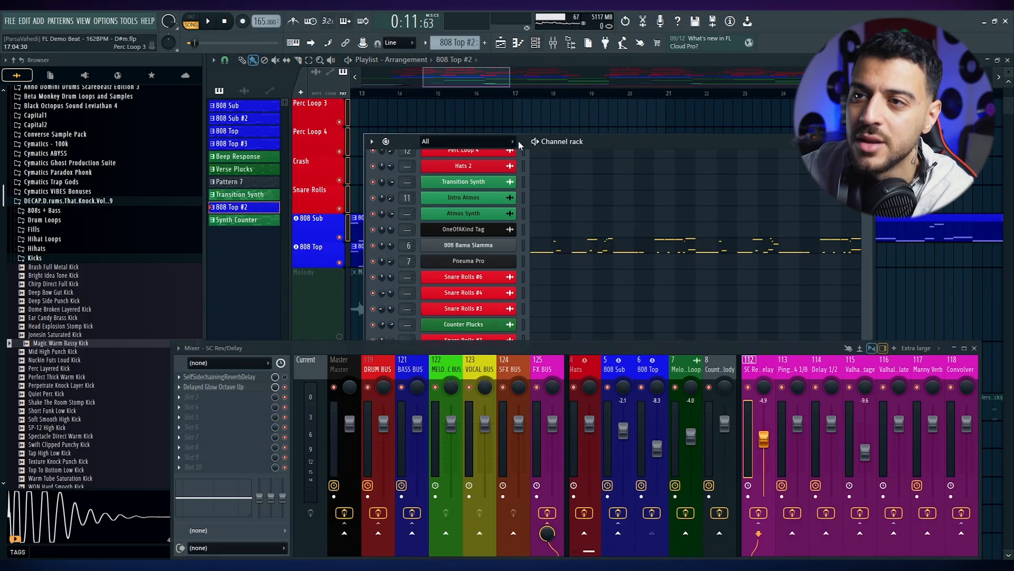
{"action": "left_click", "coordinate": [466, 245]}
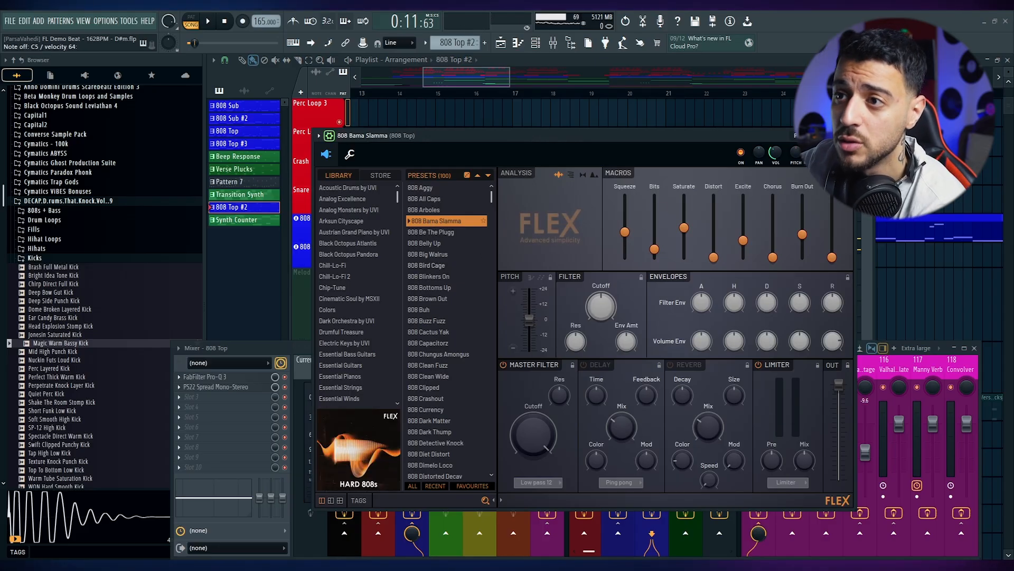
{"action": "key", "text": "Escape"}
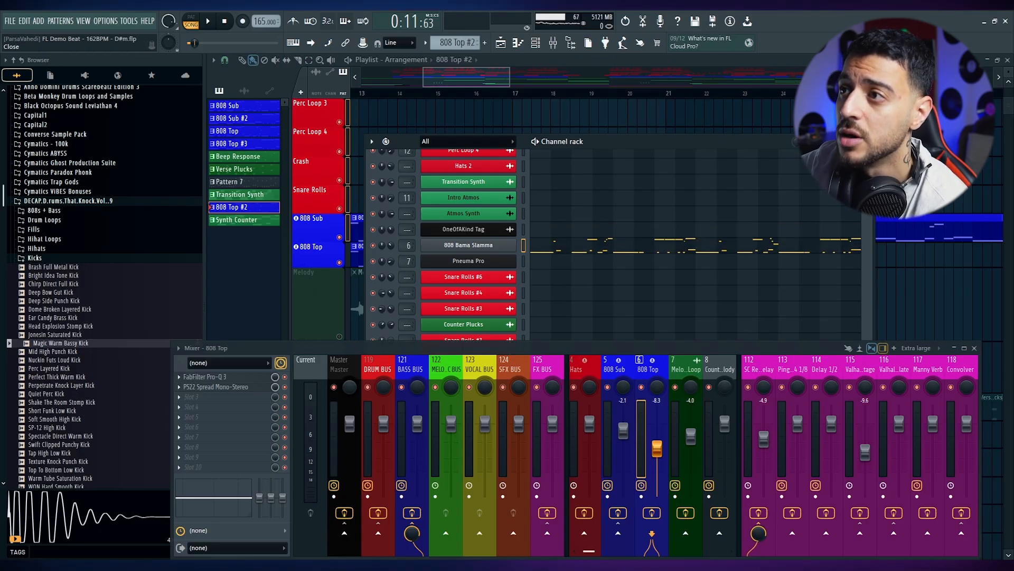
{"action": "left_click", "coordinate": [868, 141]}
- Select the 808 Top #2 clip at bar 23 and solo the 808 Top track to play that section
{"action": "scroll", "coordinate": [835, 245], "scroll_direction": "up", "scroll_amount": 3}
{"action": "left_click_drag", "start_coordinate": [826, 261], "coordinate": [730, 256]}
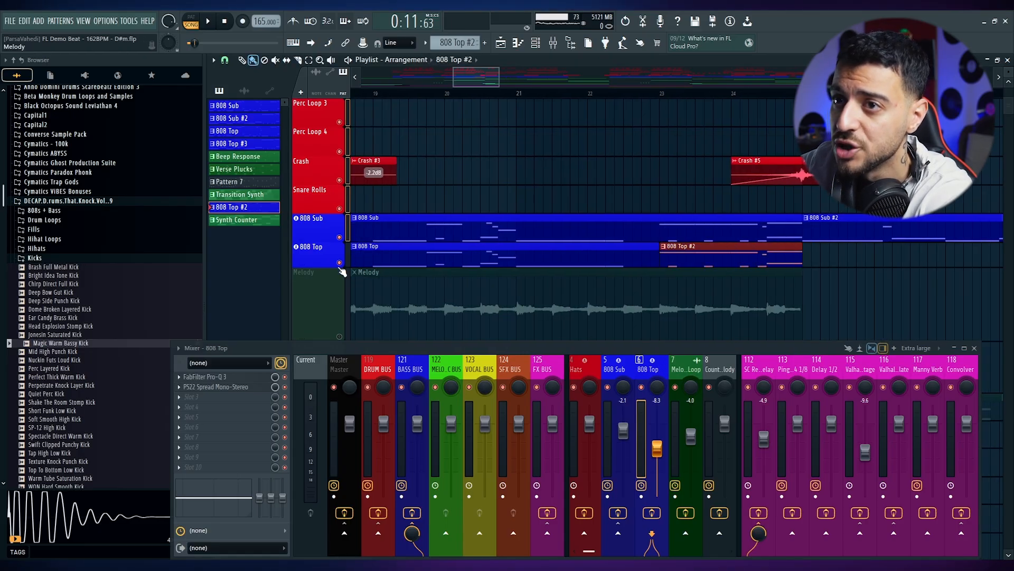
{"action": "right_click", "coordinate": [340, 262]}
{"action": "key", "text": "space"}
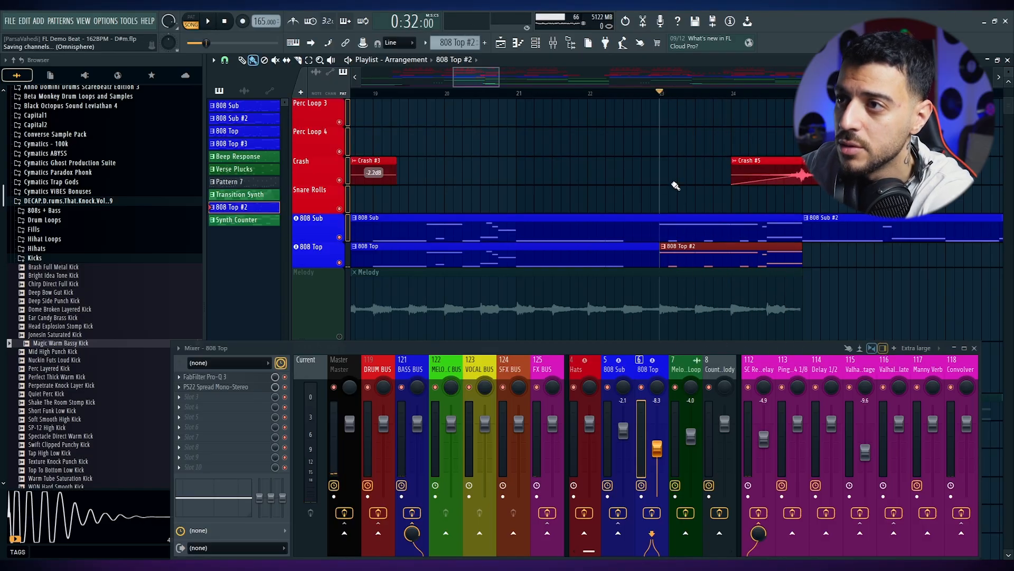
{"action": "key", "text": "space"}
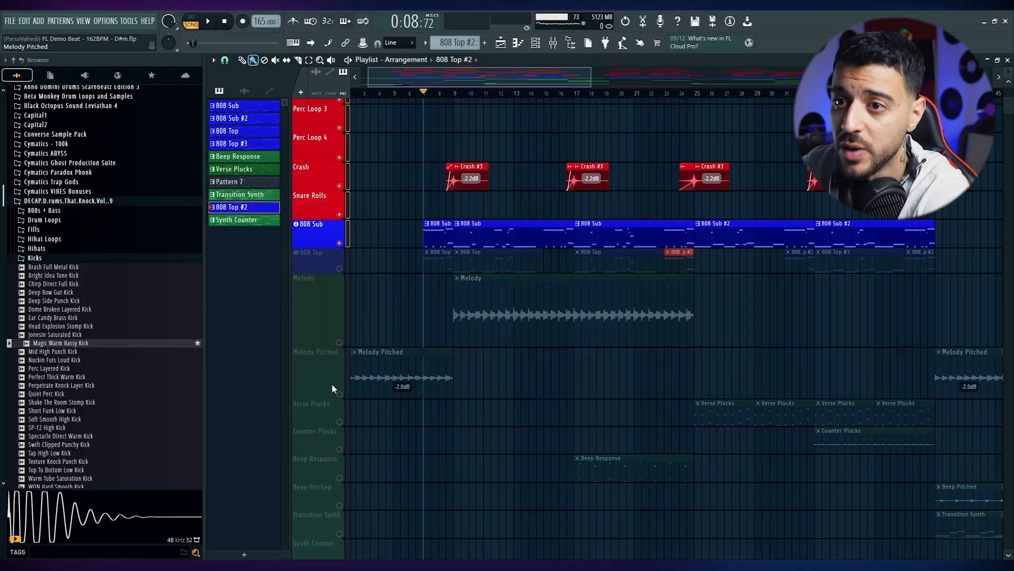
- Unmute the Melody Pitched, Melody and 808 Top tracks, and play them with the drums and 808 Sub from bar 7
{"action": "scroll", "coordinate": [335, 389], "scroll_direction": "down", "scroll_amount": 1}
{"action": "left_click", "coordinate": [340, 390]}
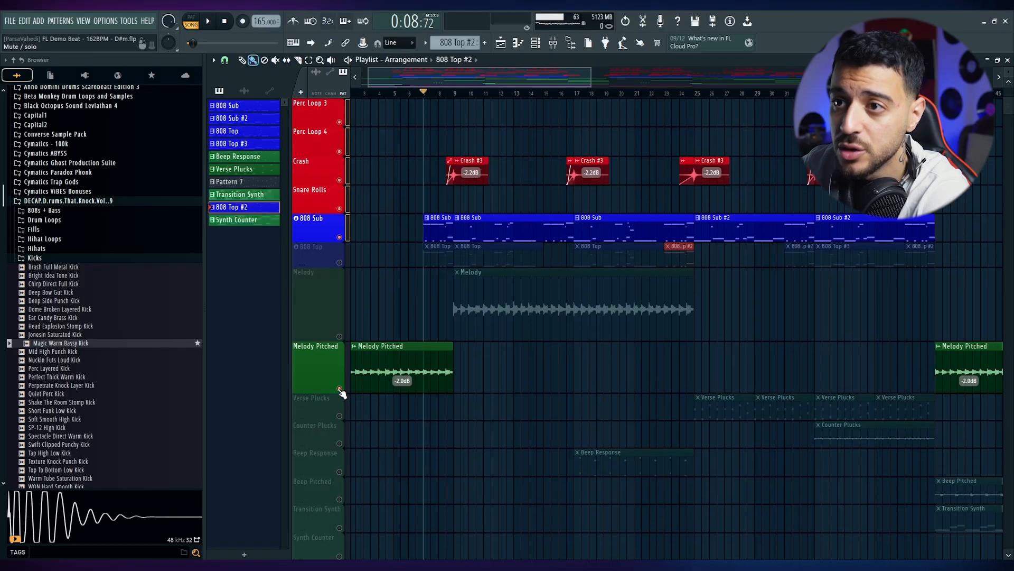
{"action": "left_click", "coordinate": [339, 337]}
{"action": "left_click", "coordinate": [340, 263]}
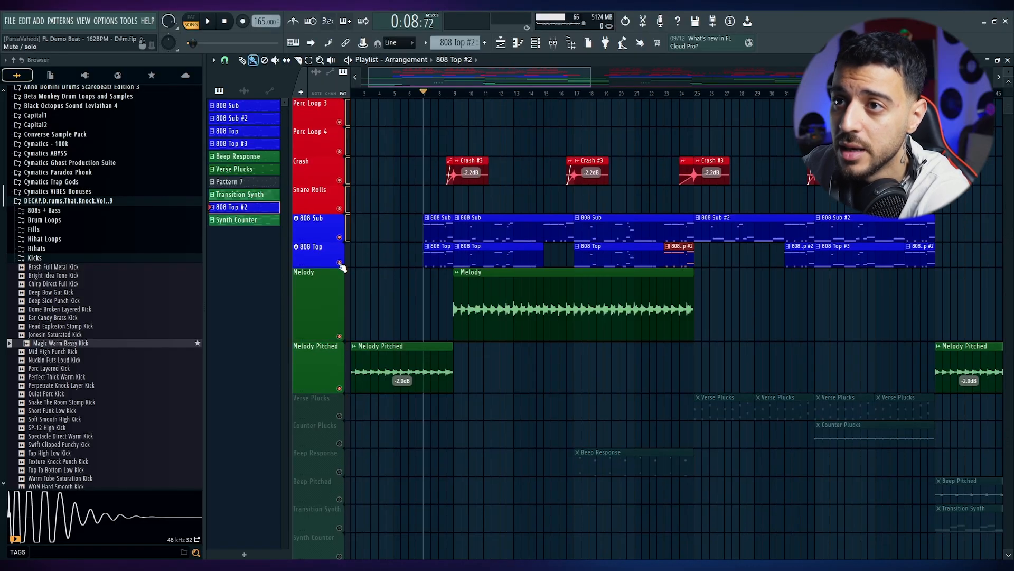
{"action": "scroll", "coordinate": [503, 363], "scroll_direction": "down", "scroll_amount": 5}
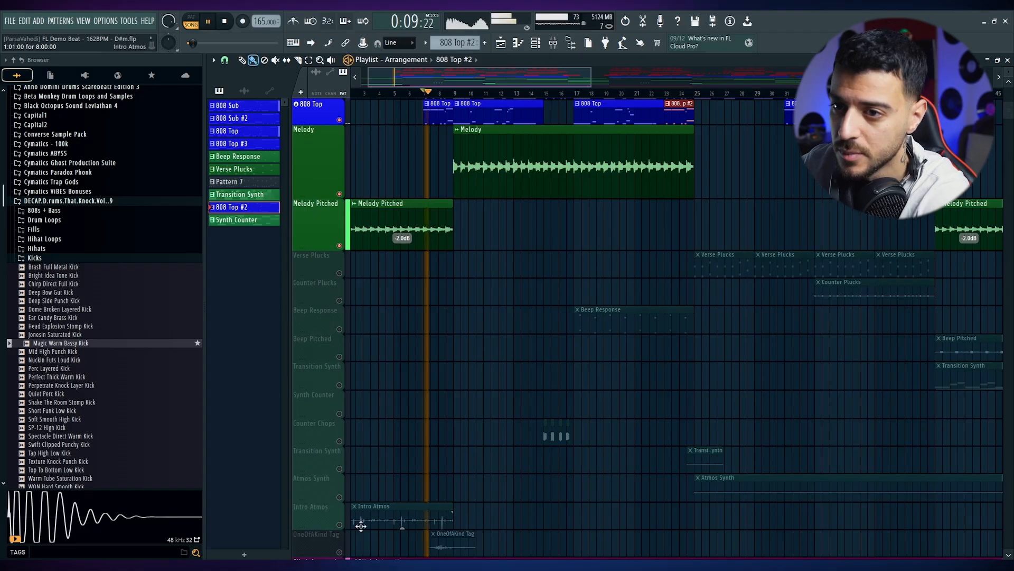
{"action": "scroll", "coordinate": [522, 417], "scroll_direction": "up", "scroll_amount": 9}
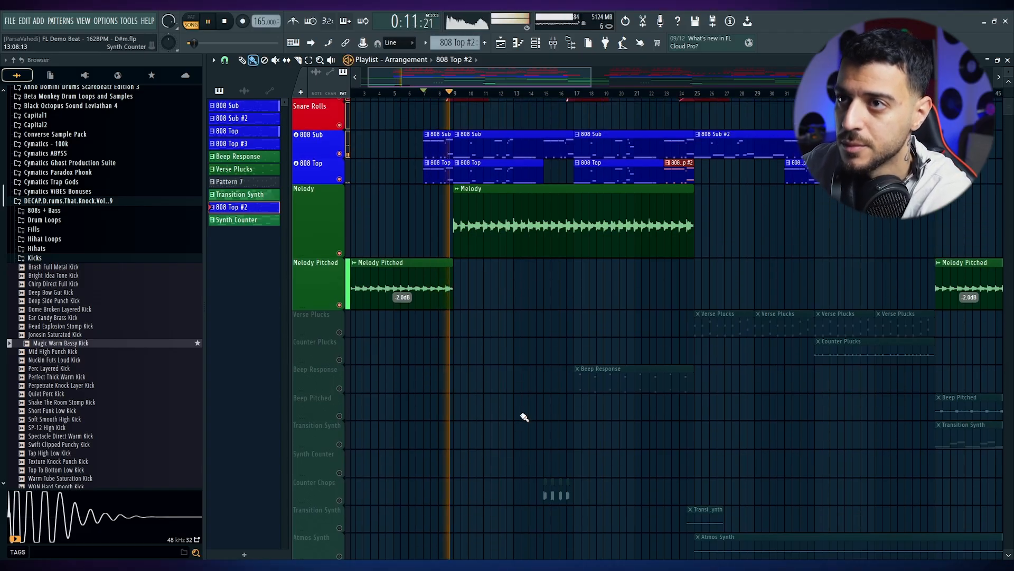
{"action": "scroll", "coordinate": [520, 415], "scroll_direction": "down", "scroll_amount": 2}
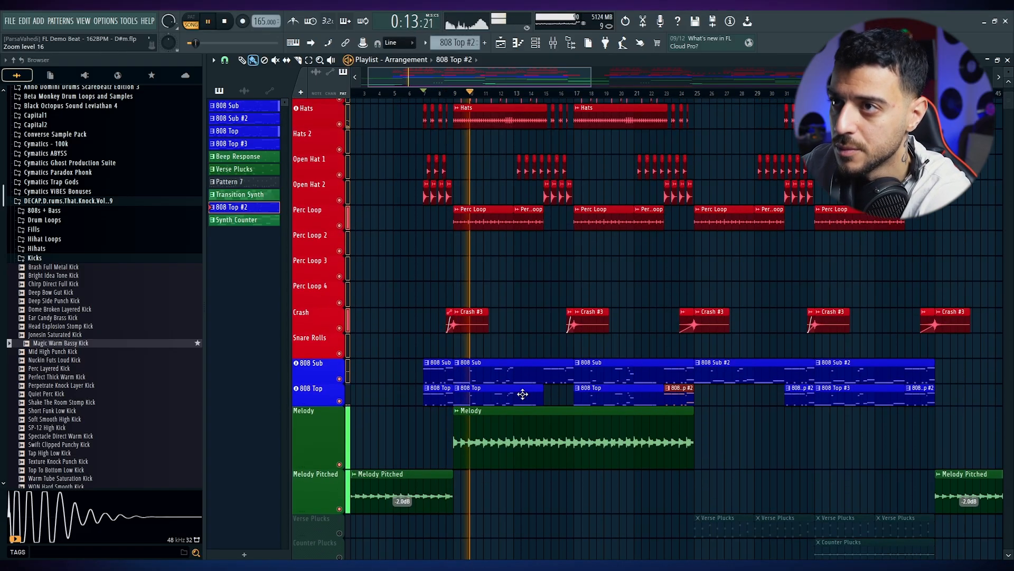
- Reduce the height of the Melody track in the playlist while the arrangement plays
{"action": "left_click_drag", "start_coordinate": [322, 465], "coordinate": [322, 444]}
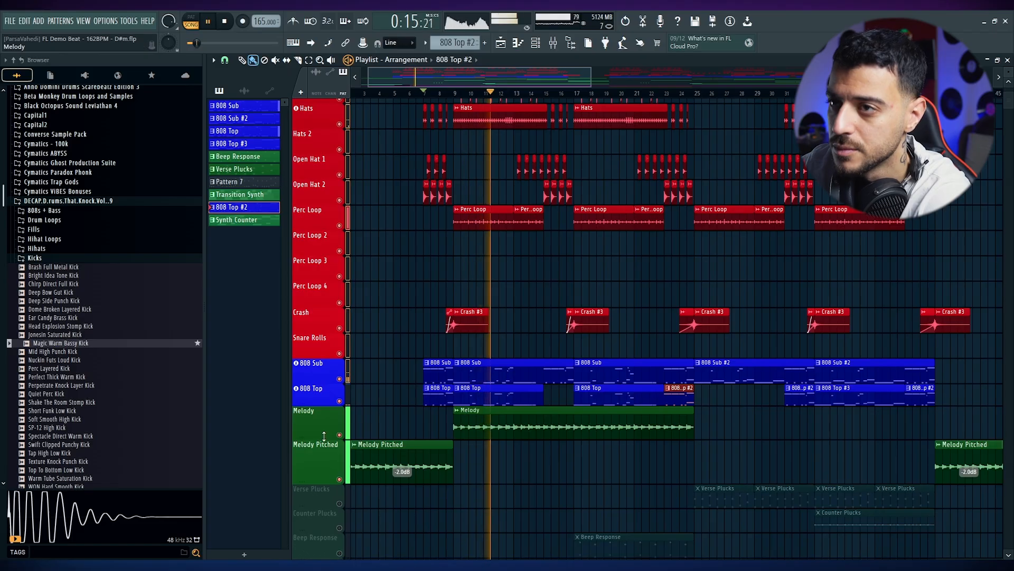
{"action": "scroll", "coordinate": [600, 405], "scroll_direction": "up", "scroll_amount": 2}
{"action": "scroll", "coordinate": [612, 437], "scroll_direction": "down", "scroll_amount": 8}
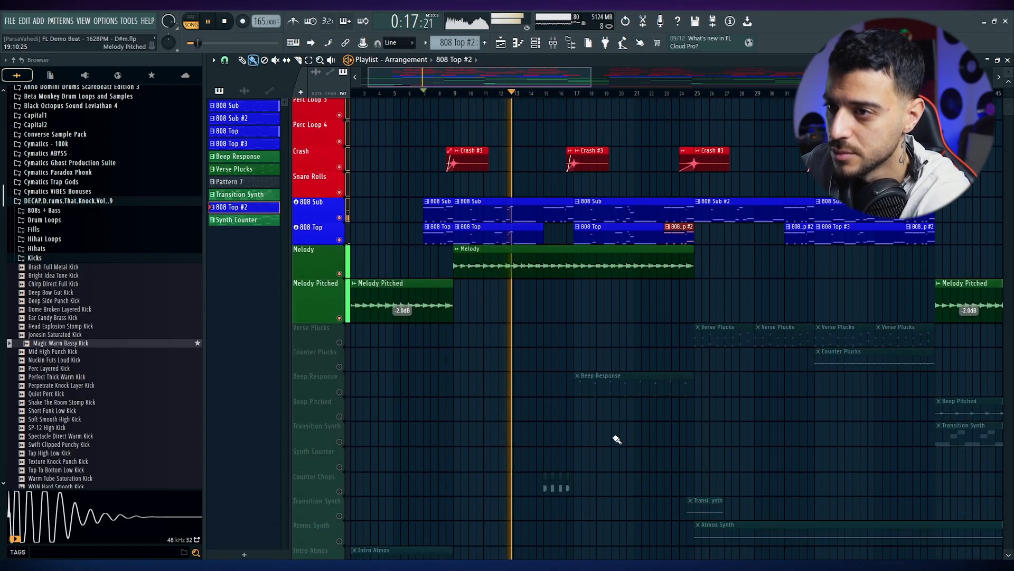
{"action": "scroll", "coordinate": [613, 437], "scroll_direction": "up", "scroll_amount": 3, "text": "ctrl"}
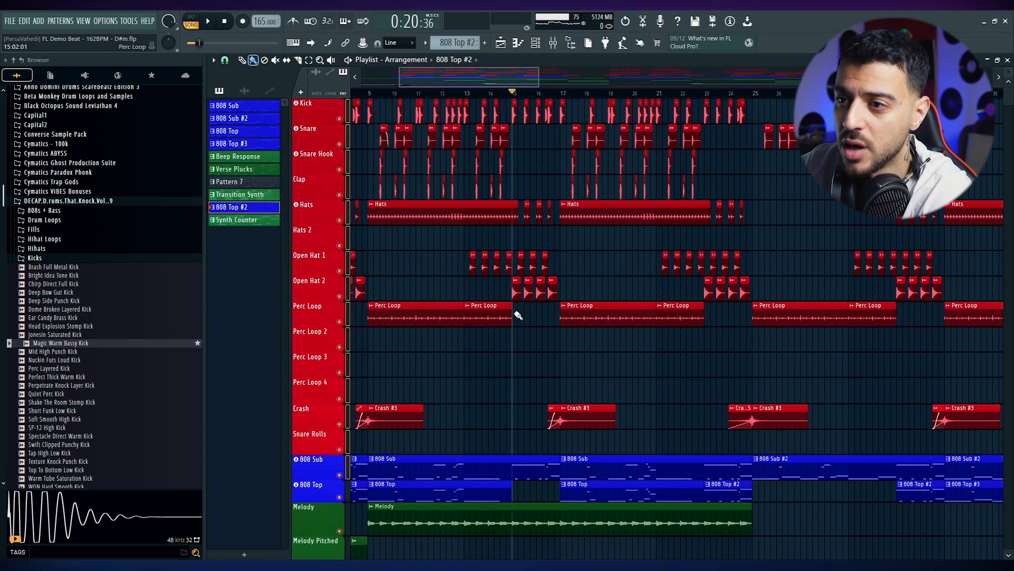
- Select the four Counter Chops clips at bar 15 and play them with the drums and 808 Sub, leaving the other melodic tracks muted
{"action": "scroll", "coordinate": [516, 316], "scroll_direction": "down", "scroll_amount": 8}
{"action": "scroll", "coordinate": [512, 390], "scroll_direction": "up", "scroll_amount": 5, "text": "ctrl"}
{"action": "left_click_drag", "start_coordinate": [668, 452], "coordinate": [480, 525]}
{"action": "scroll", "coordinate": [579, 195], "scroll_direction": "up", "scroll_amount": 8}
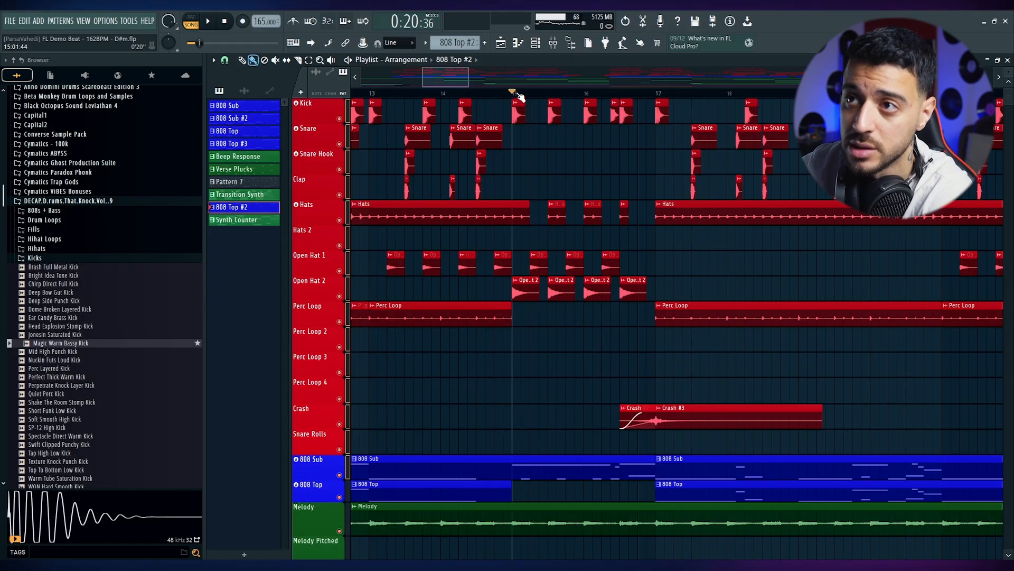
{"action": "scroll", "coordinate": [541, 188], "scroll_direction": "down", "scroll_amount": 8}
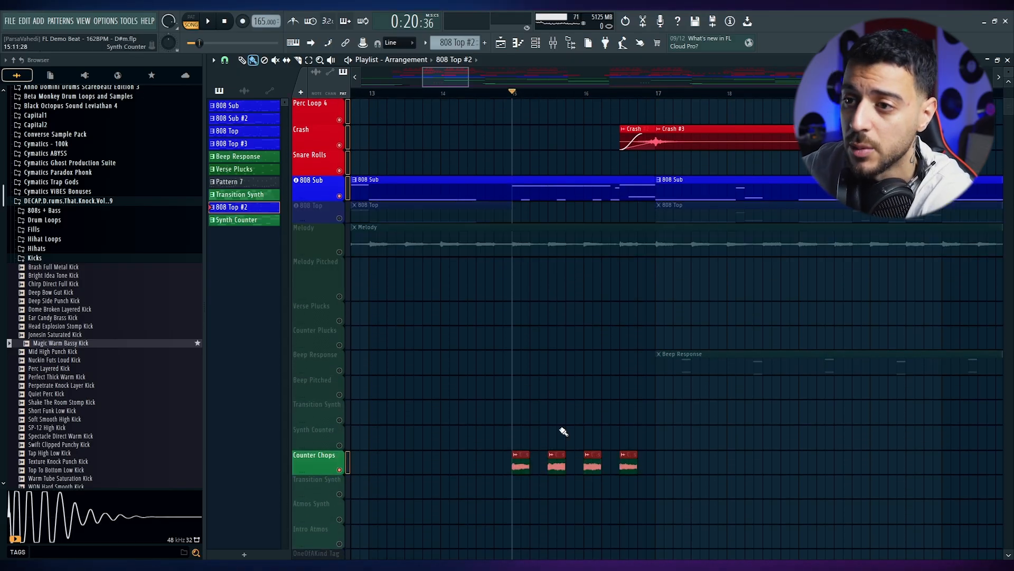
{"action": "key", "text": "space"}
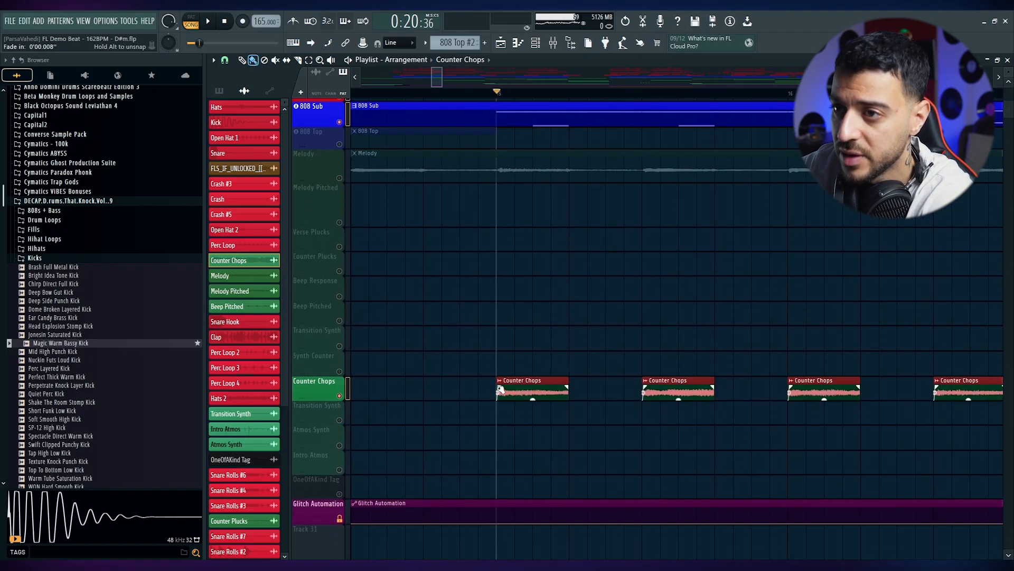
- Apply the time-based Chop in beats to the first Counter Chops clip at bar 15 and inspect the clip spacing
{"action": "right_click", "coordinate": [500, 379]}
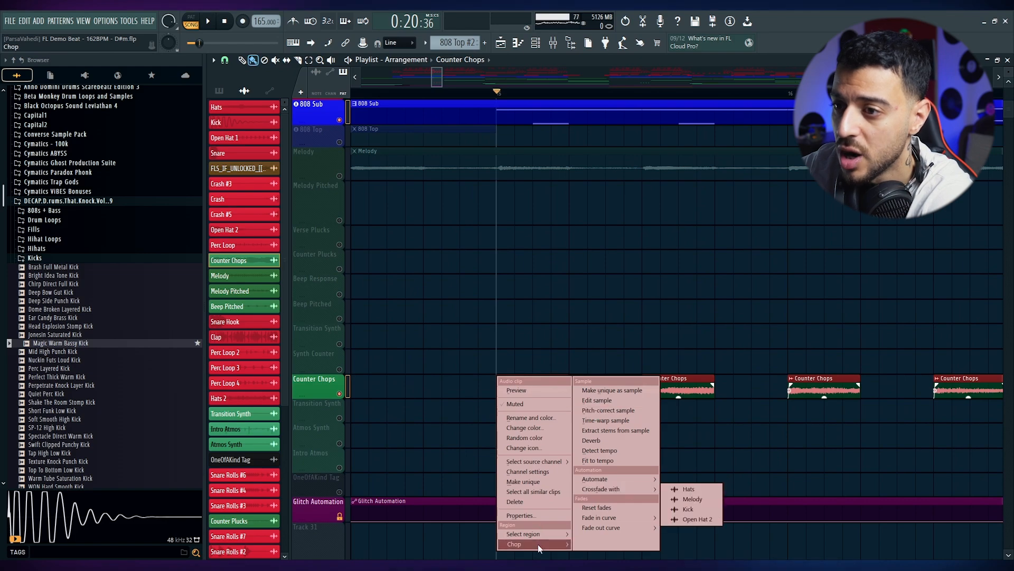
{"action": "mouse_move", "coordinate": [539, 548]}
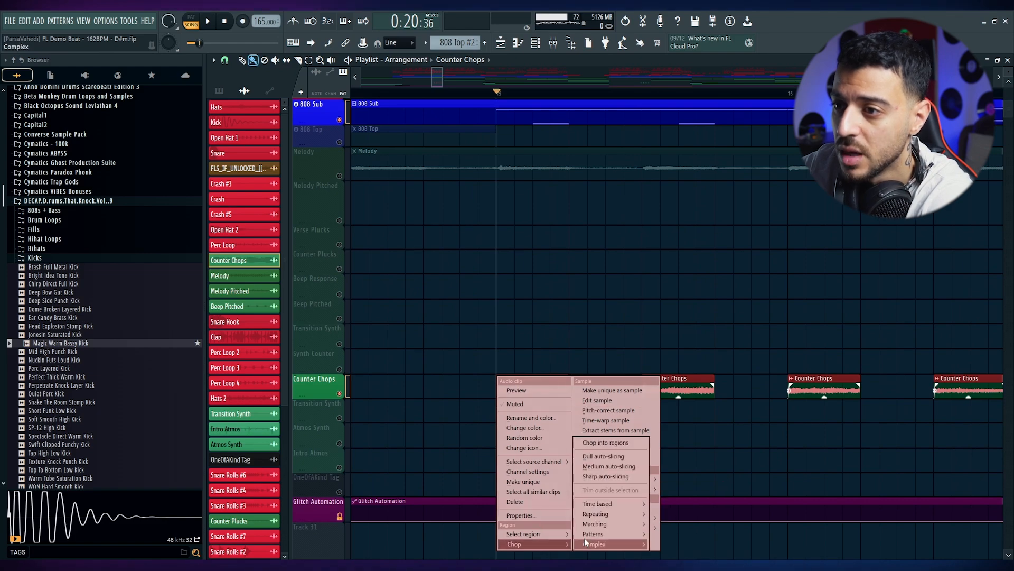
{"action": "mouse_move", "coordinate": [609, 506]}
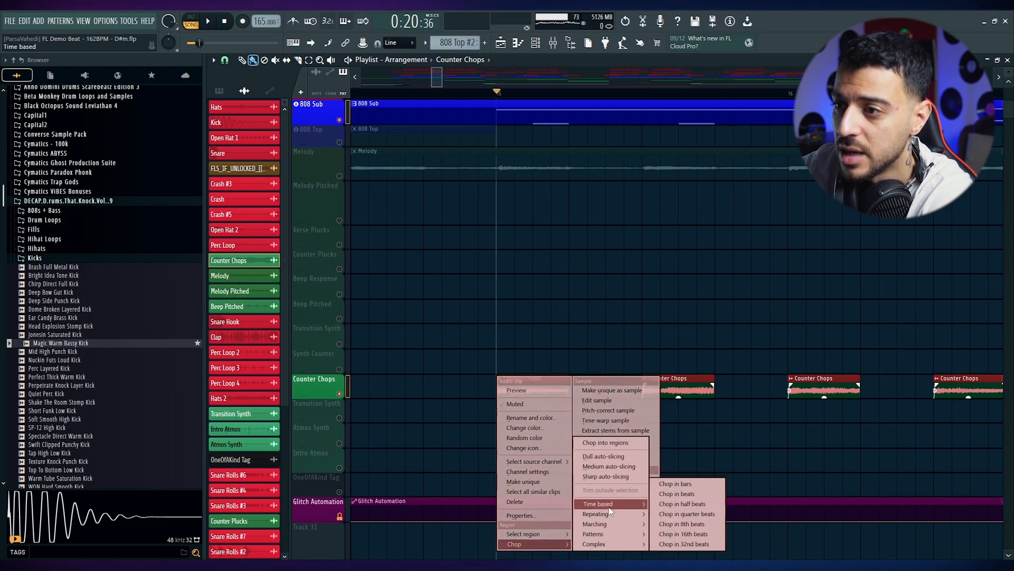
{"action": "left_click", "coordinate": [674, 494]}
{"action": "scroll", "coordinate": [700, 356], "scroll_direction": "down", "scroll_amount": 3}
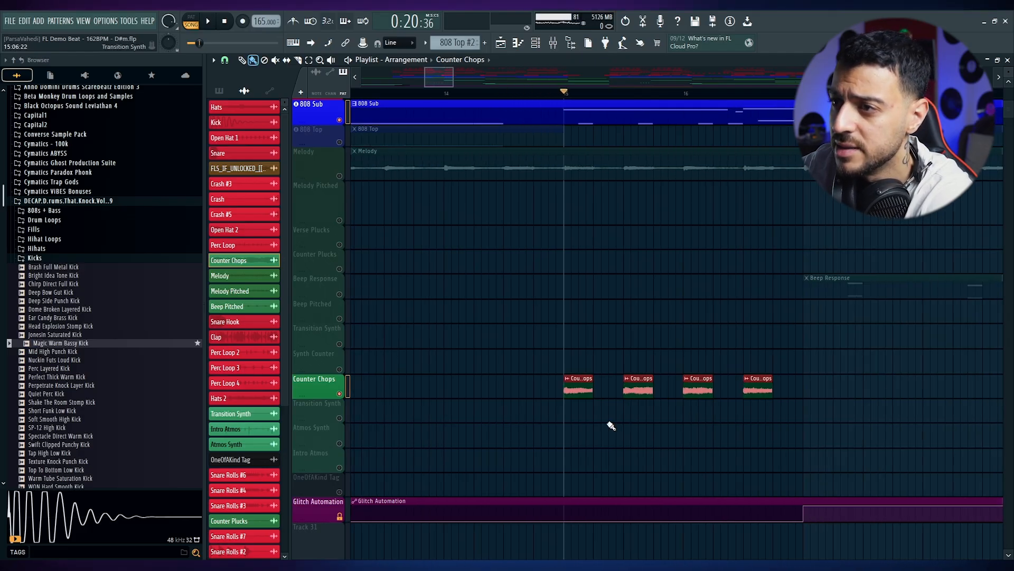
{"action": "scroll", "coordinate": [594, 407], "scroll_direction": "up", "scroll_amount": 5}
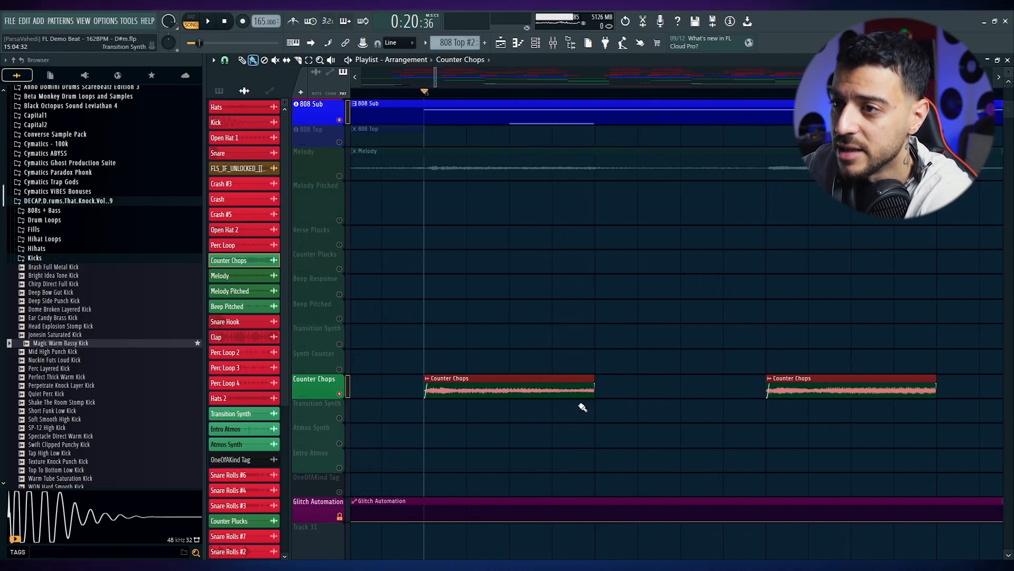
- Solo the Counter Chops track and play its four clips from bar 15
{"action": "scroll", "coordinate": [590, 406], "scroll_direction": "down", "scroll_amount": 4}
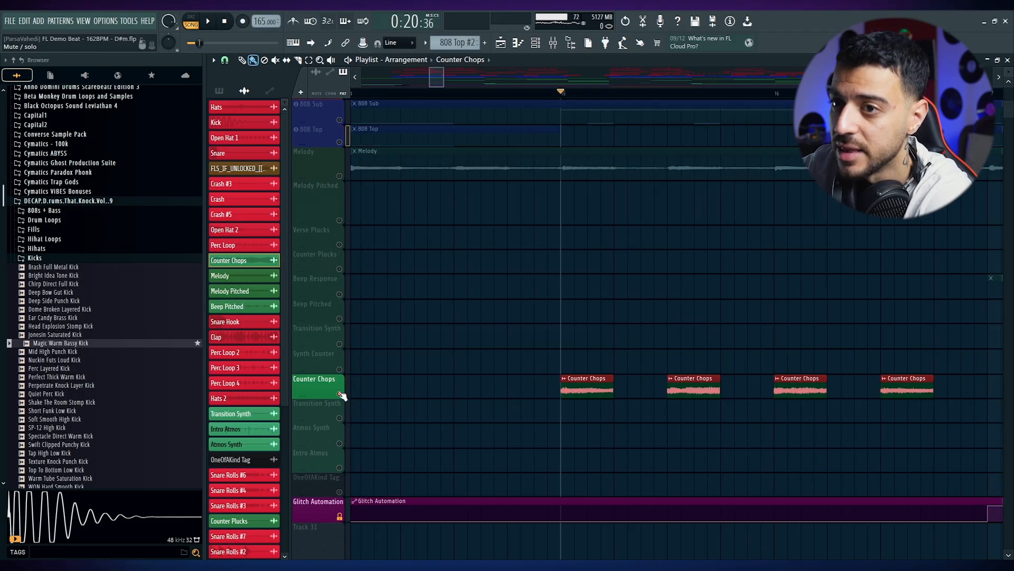
{"action": "key", "text": "space"}
{"action": "scroll", "coordinate": [777, 373], "scroll_direction": "down", "scroll_amount": 3}
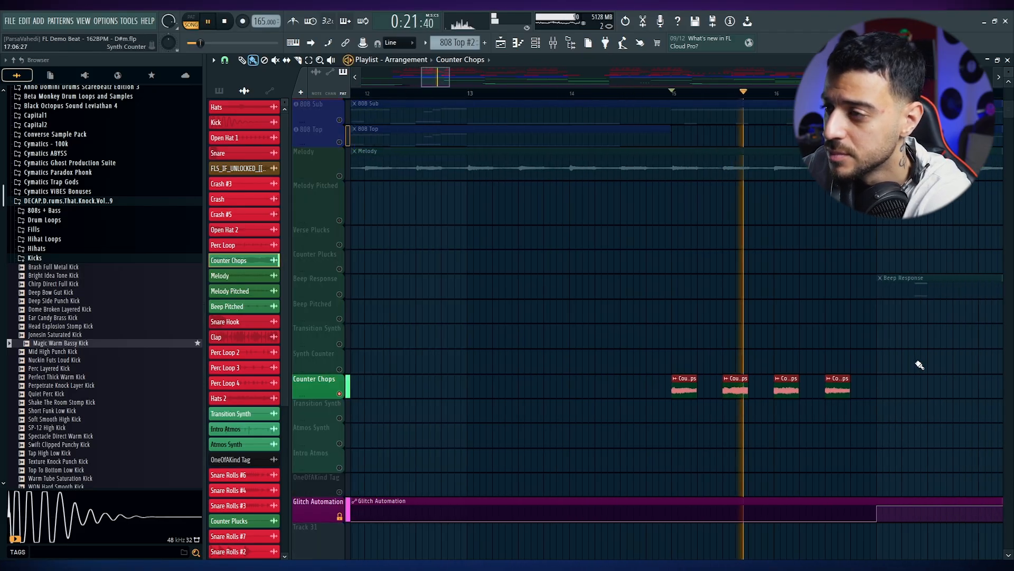
{"action": "scroll", "coordinate": [916, 362], "scroll_direction": "up", "scroll_amount": 5}
{"action": "scroll", "coordinate": [477, 352], "scroll_direction": "down", "scroll_amount": 3}
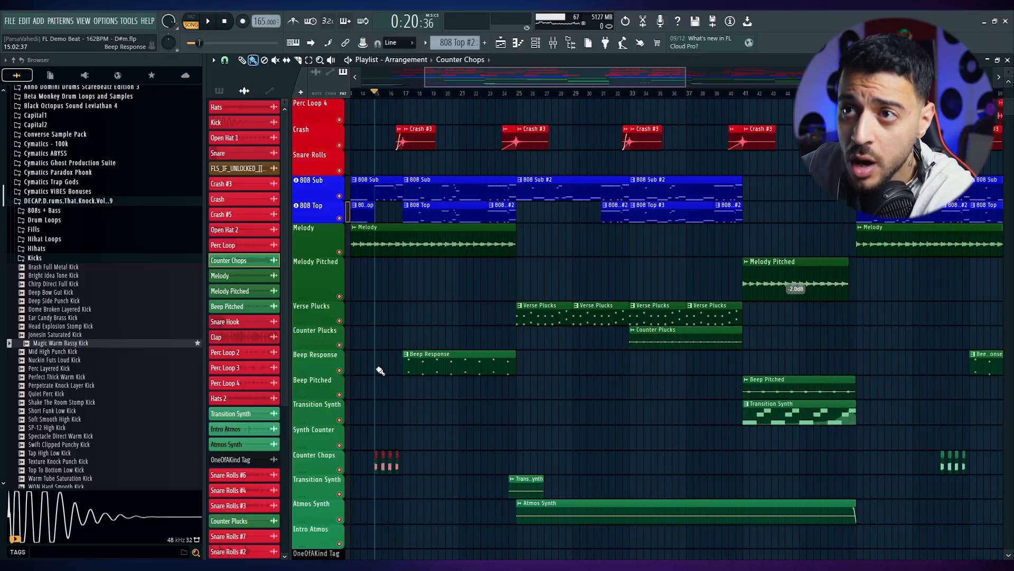
- Select the playlist range from bar 17 to bar 25, and solo the Beep Response track to play it there
{"action": "scroll", "coordinate": [458, 75], "scroll_direction": "up", "scroll_amount": 6}
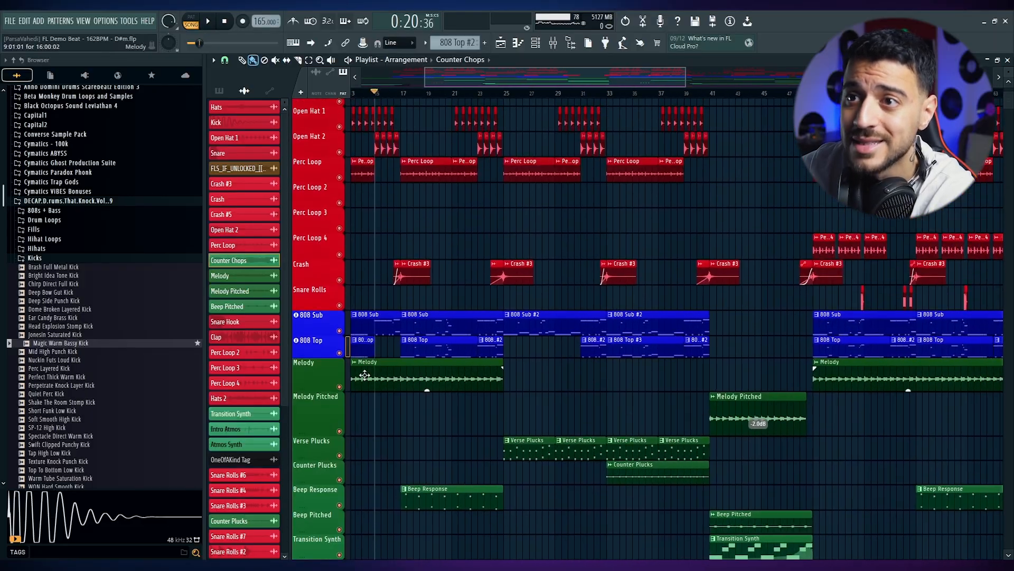
{"action": "left_click_drag", "start_coordinate": [458, 77], "coordinate": [412, 90]}
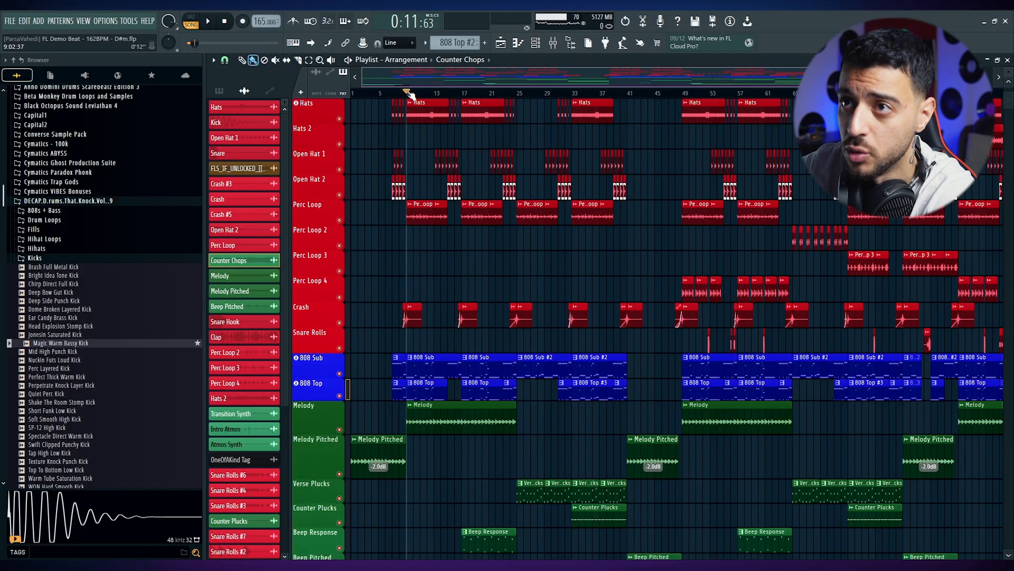
{"action": "scroll", "coordinate": [470, 95], "scroll_direction": "up", "scroll_amount": 4}
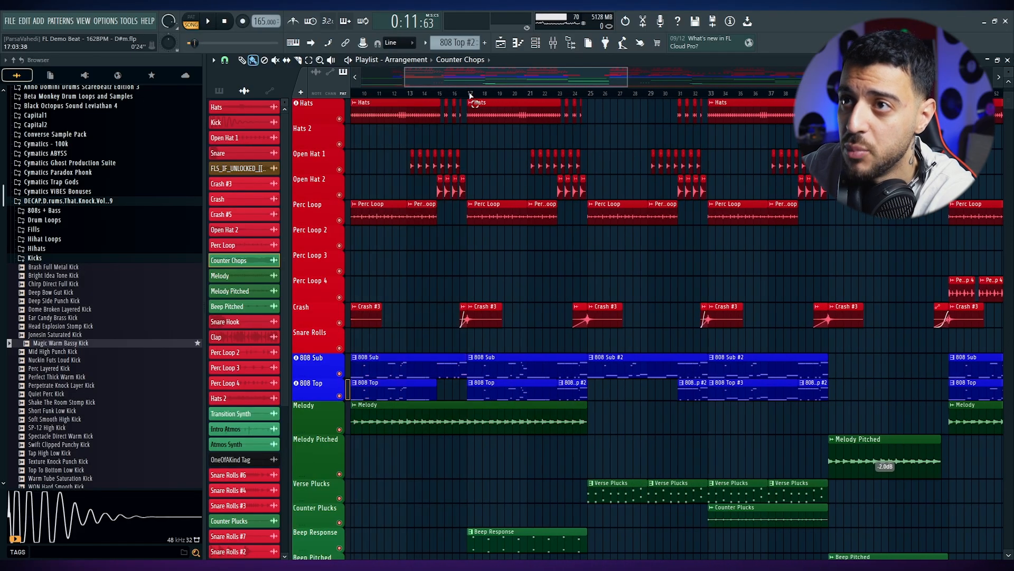
{"action": "scroll", "coordinate": [472, 399], "scroll_direction": "down", "scroll_amount": 4}
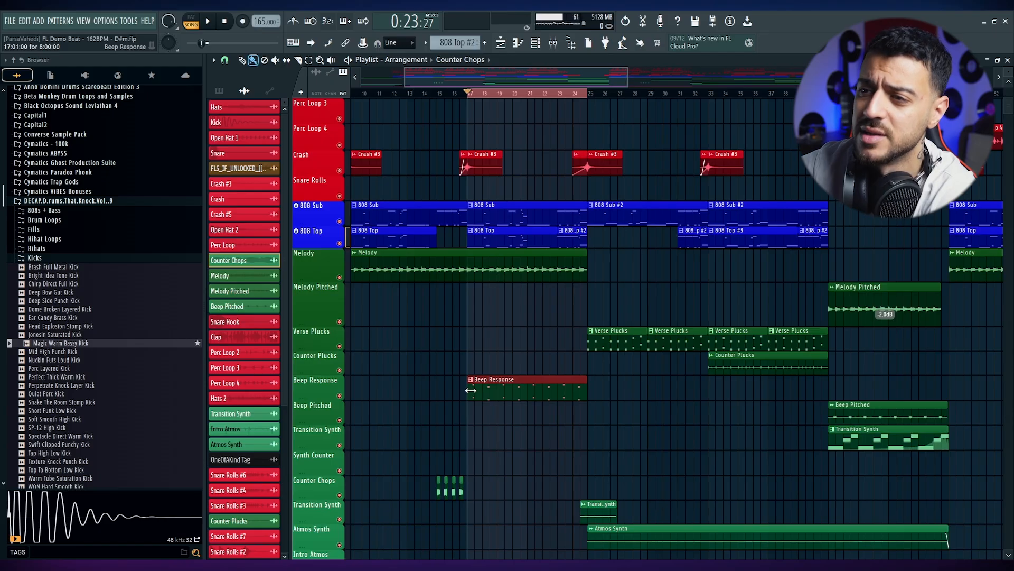
{"action": "scroll", "coordinate": [413, 347], "scroll_direction": "up", "scroll_amount": 5}
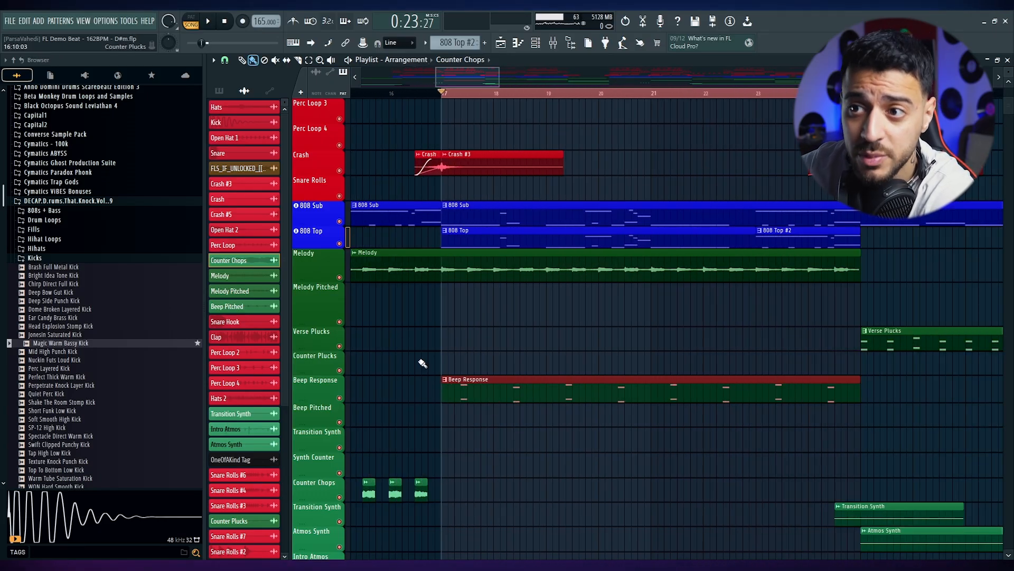
{"action": "right_click", "coordinate": [339, 398]}
{"action": "key", "text": "space"}
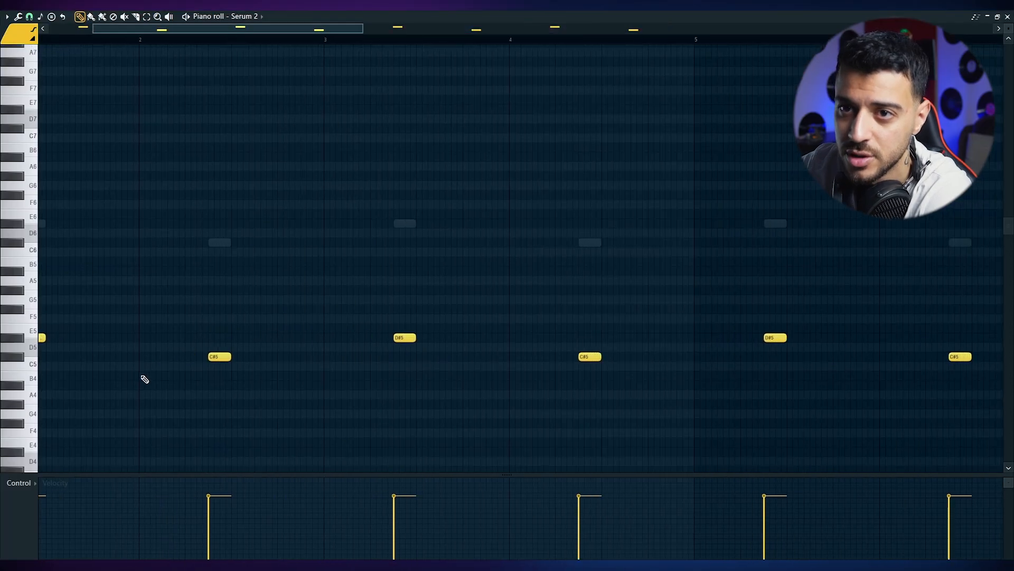
- Examine the Beep Response notes in the Serum 2 piano roll across bars 1 to 5
{"action": "scroll", "coordinate": [142, 378], "scroll_direction": "up", "scroll_amount": 2}
{"action": "scroll", "coordinate": [294, 242], "scroll_direction": "down", "scroll_amount": 1}
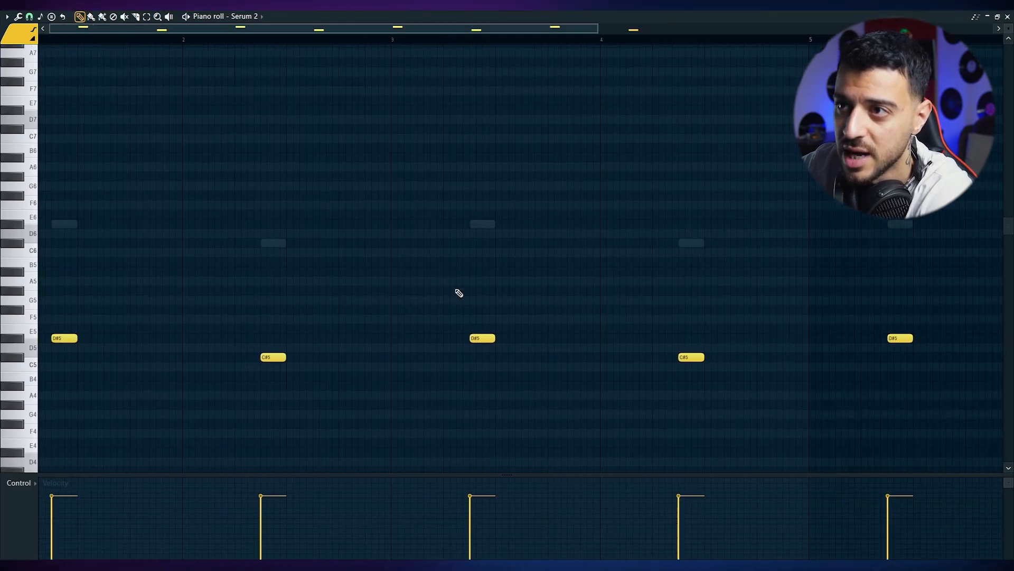
{"action": "scroll", "coordinate": [459, 293], "scroll_direction": "down", "scroll_amount": 3}
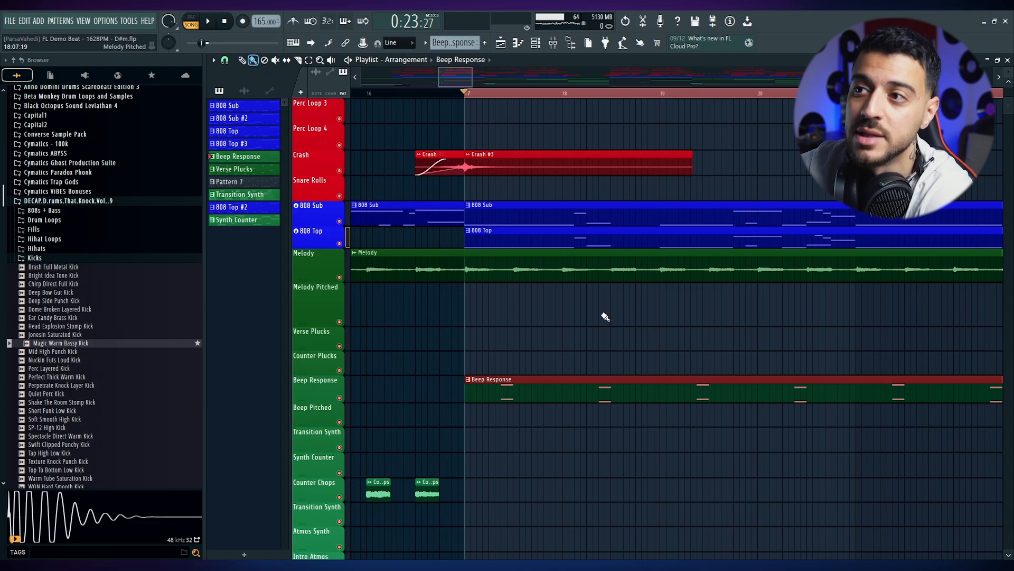
- Play the Beep Response clip from bar 17 together with the melody, drums and 808s
{"action": "key", "text": "space"}
{"action": "scroll", "coordinate": [608, 316], "scroll_direction": "down", "scroll_amount": 3}
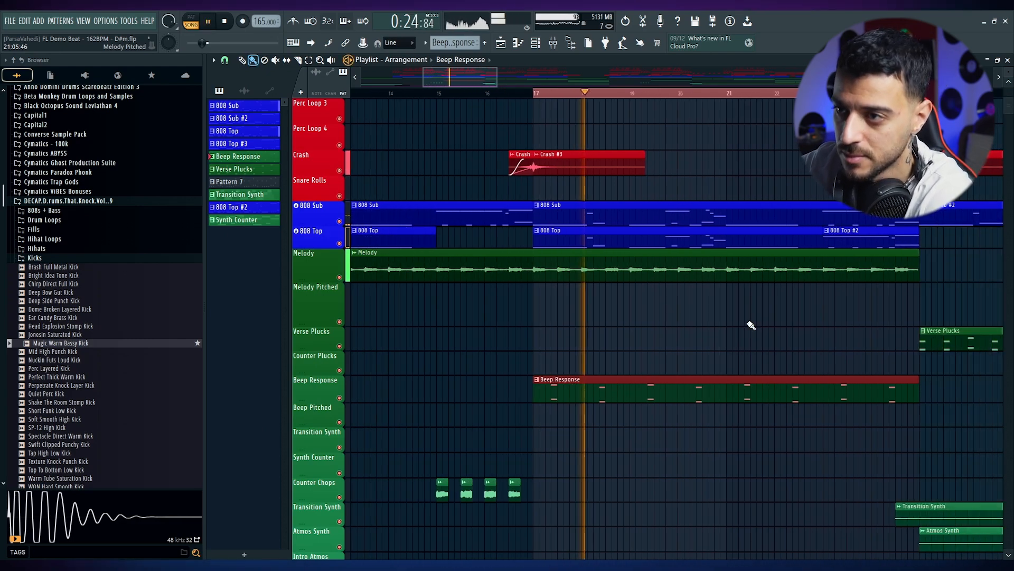
{"action": "scroll", "coordinate": [877, 339], "scroll_direction": "up", "scroll_amount": 2}
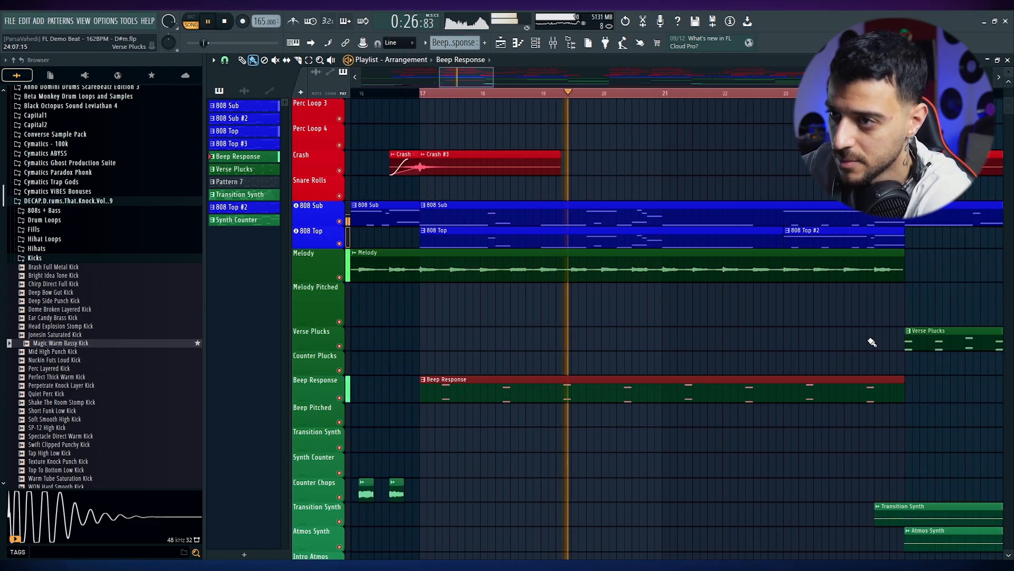
{"action": "scroll", "coordinate": [857, 342], "scroll_direction": "down", "scroll_amount": 6}
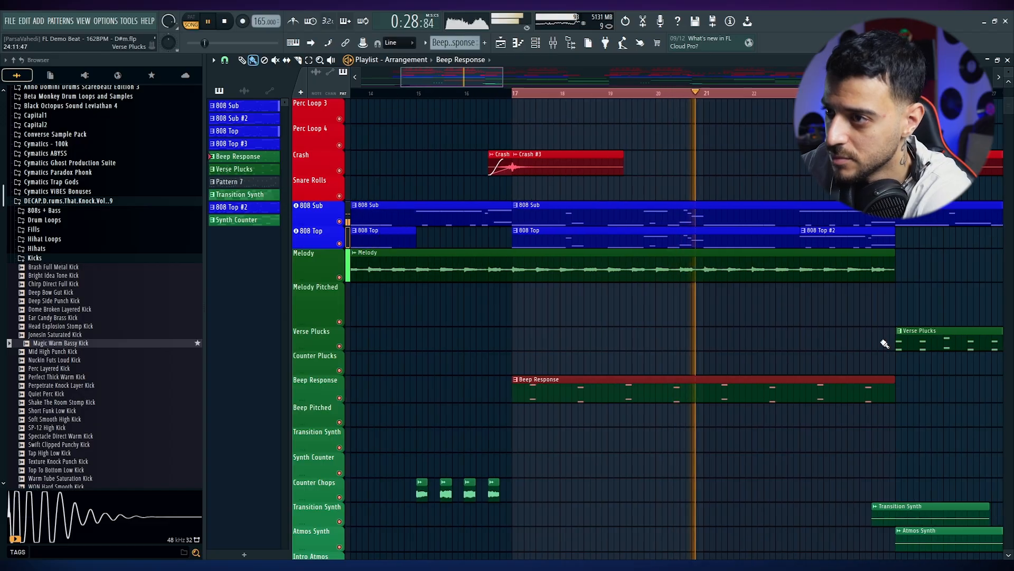
{"action": "scroll", "coordinate": [995, 361], "scroll_direction": "up", "scroll_amount": 1}
{"action": "scroll", "coordinate": [993, 362], "scroll_direction": "up", "scroll_amount": 3}
{"action": "scroll", "coordinate": [914, 385], "scroll_direction": "up", "scroll_amount": 2}
{"action": "scroll", "coordinate": [951, 381], "scroll_direction": "down", "scroll_amount": 4}
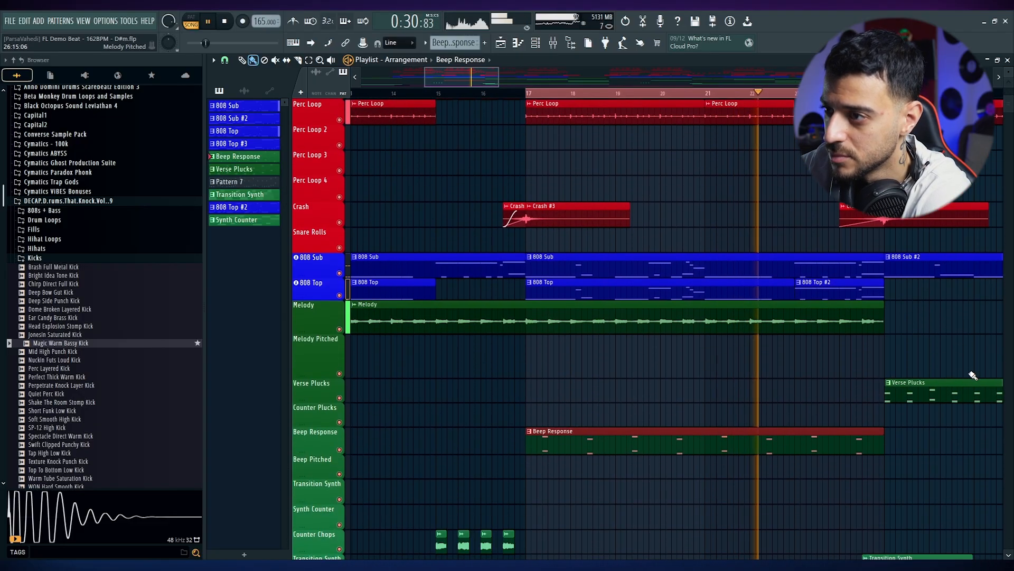
{"action": "scroll", "coordinate": [969, 373], "scroll_direction": "down", "scroll_amount": 4}
{"action": "scroll", "coordinate": [720, 304], "scroll_direction": "down", "scroll_amount": 4}
{"action": "key", "text": "space"}
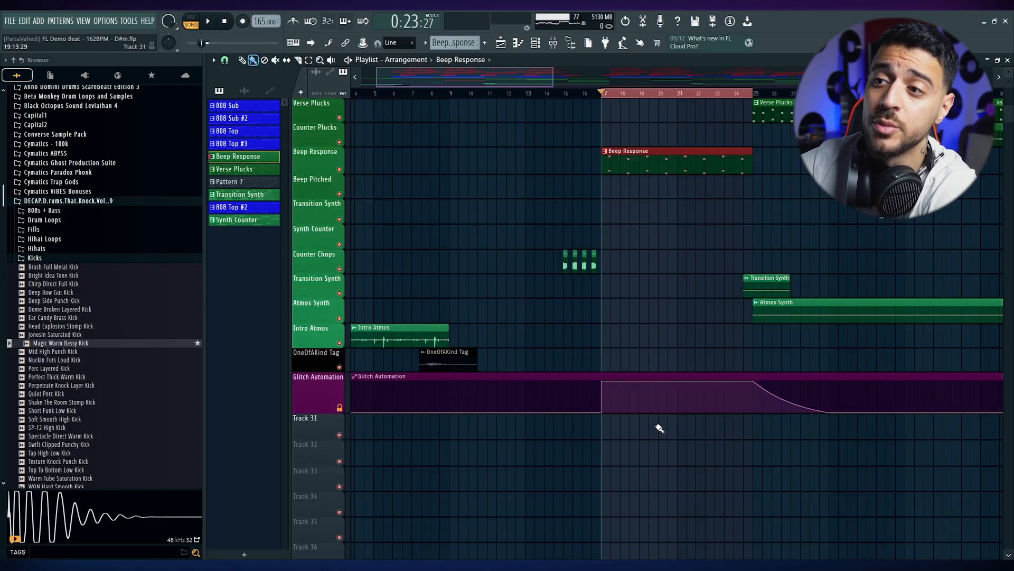
- Show mixer Insert 9 and play the soloed Beep Response track from bar 17
{"action": "scroll", "coordinate": [742, 362], "scroll_direction": "up", "scroll_amount": 3}
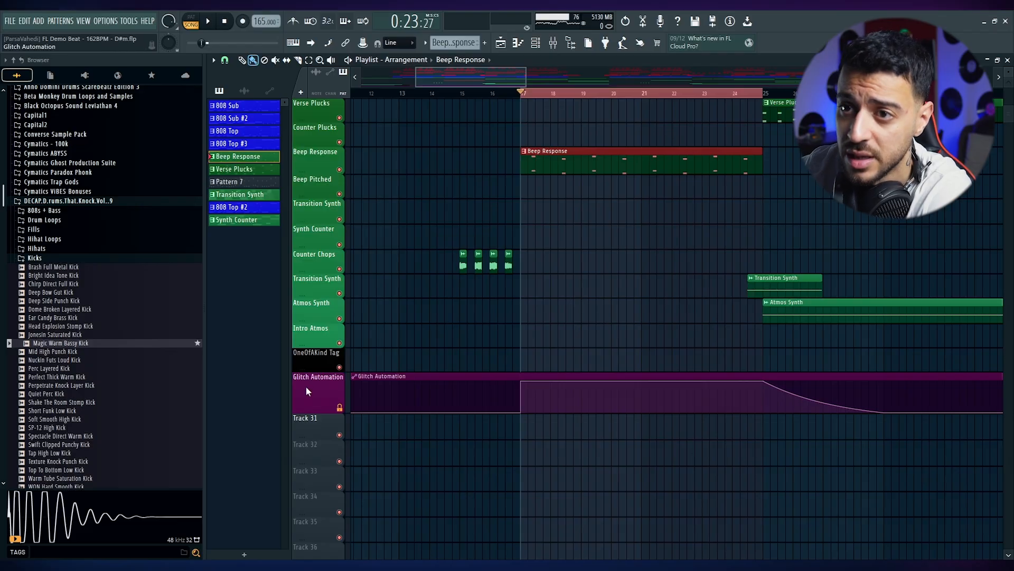
{"action": "left_click", "coordinate": [562, 46]}
{"action": "left_click", "coordinate": [651, 360]}
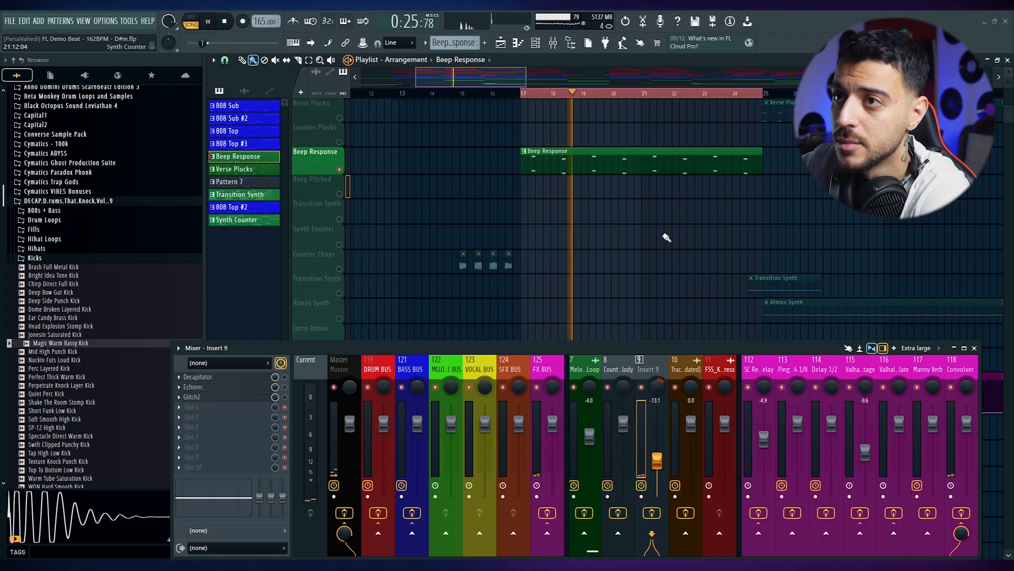
{"action": "key", "text": "space"}
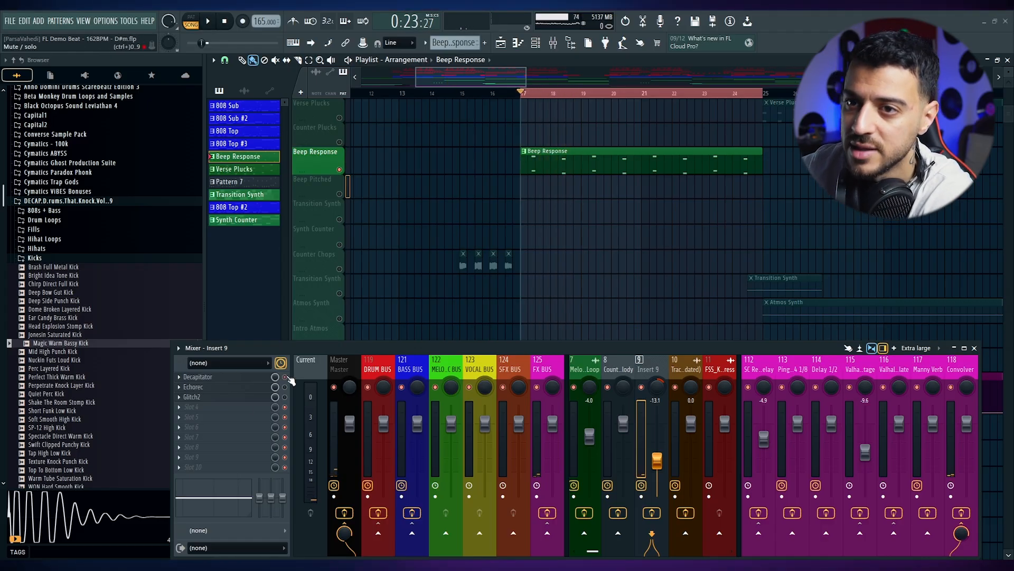
- Open Decapitator on Insert 9 and play the soloed Beep Response with it
{"action": "key", "text": "space"}
{"action": "left_click", "coordinate": [254, 377]}
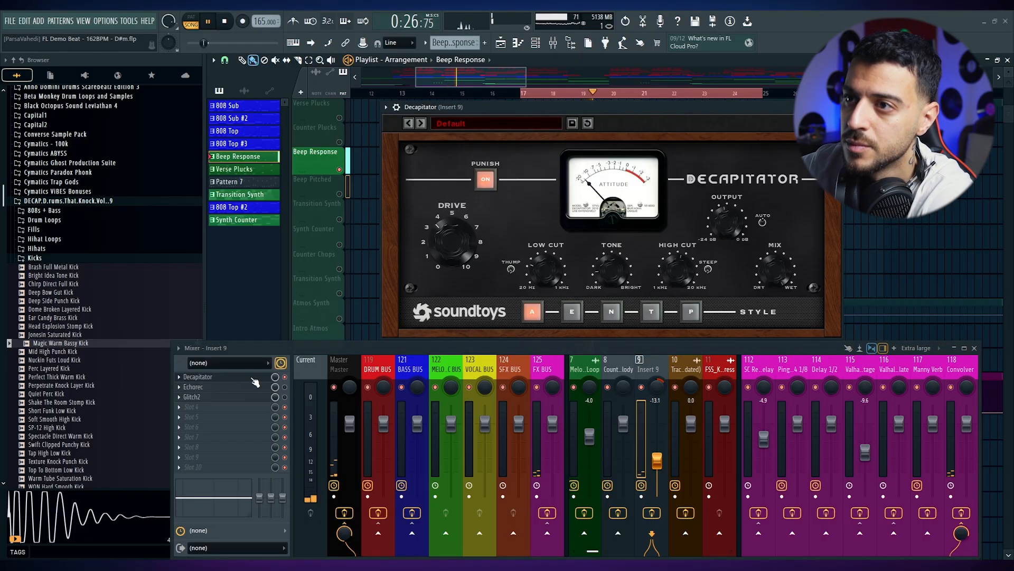
{"action": "key", "text": "space"}
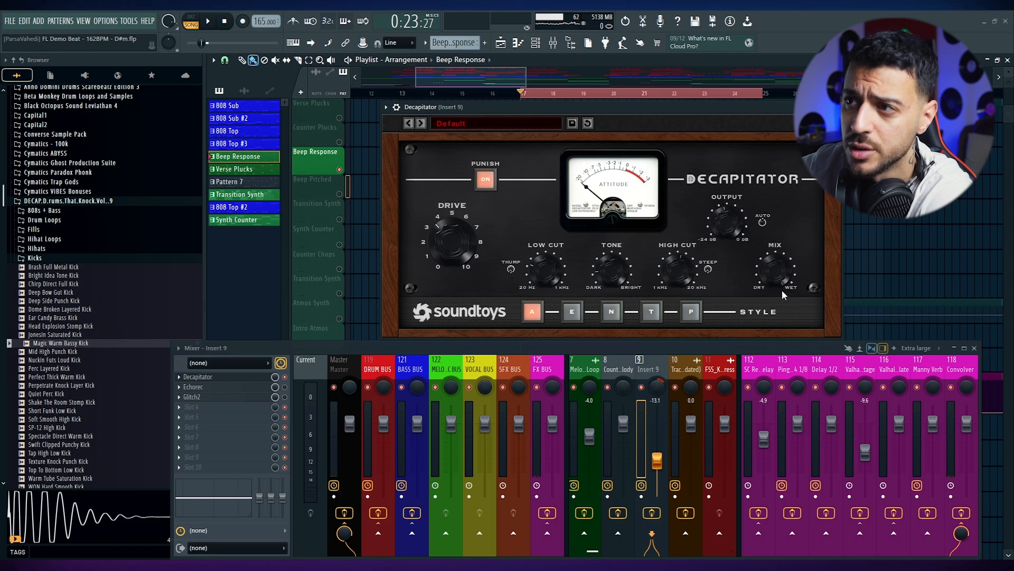
- Open Echorec on Insert 9, toggle its effect slot, and play the soloed Beep Response through the delay
{"action": "left_click", "coordinate": [837, 107]}
{"action": "left_click", "coordinate": [236, 387]}
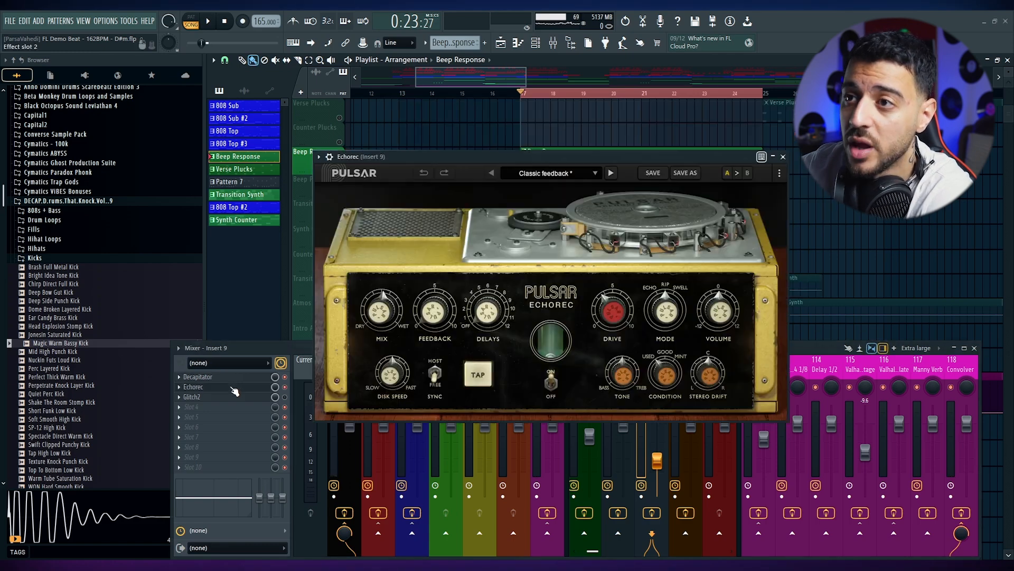
{"action": "left_click", "coordinate": [285, 386]}
{"action": "left_click_drag", "start_coordinate": [599, 153], "coordinate": [604, 104]}
{"action": "key", "text": "space"}
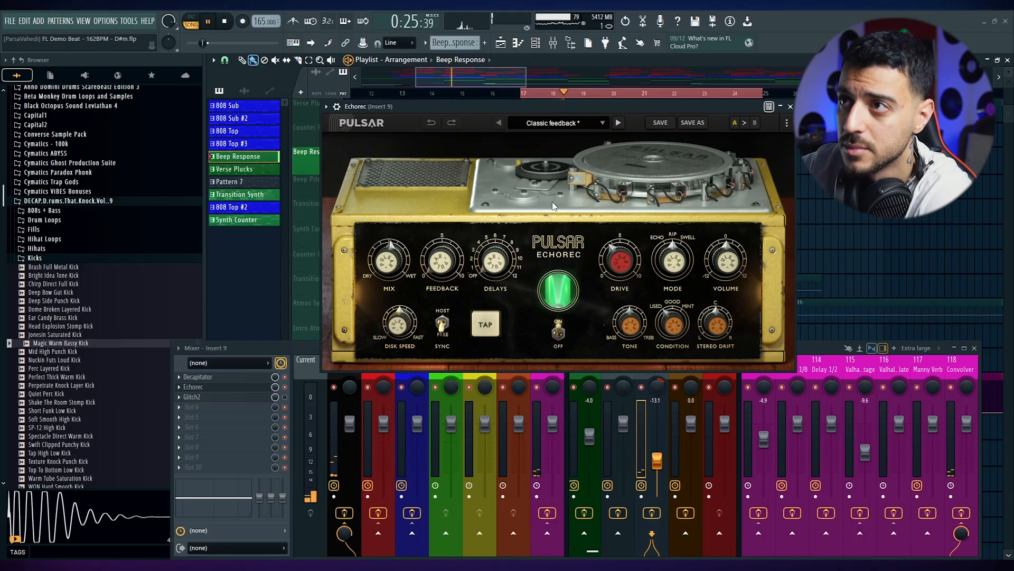
{"action": "key", "text": "space"}
{"action": "left_click", "coordinate": [185, 389]}
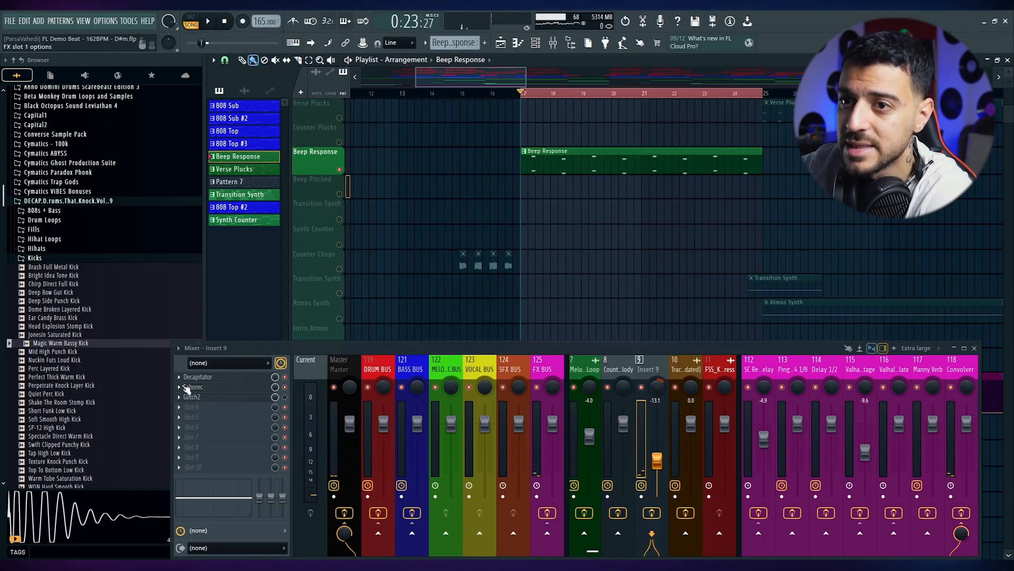
- Inspect the Glitch2 effect on Insert 9 and the Glitch Automation curve around bars 17 to 29
{"action": "left_click", "coordinate": [240, 397]}
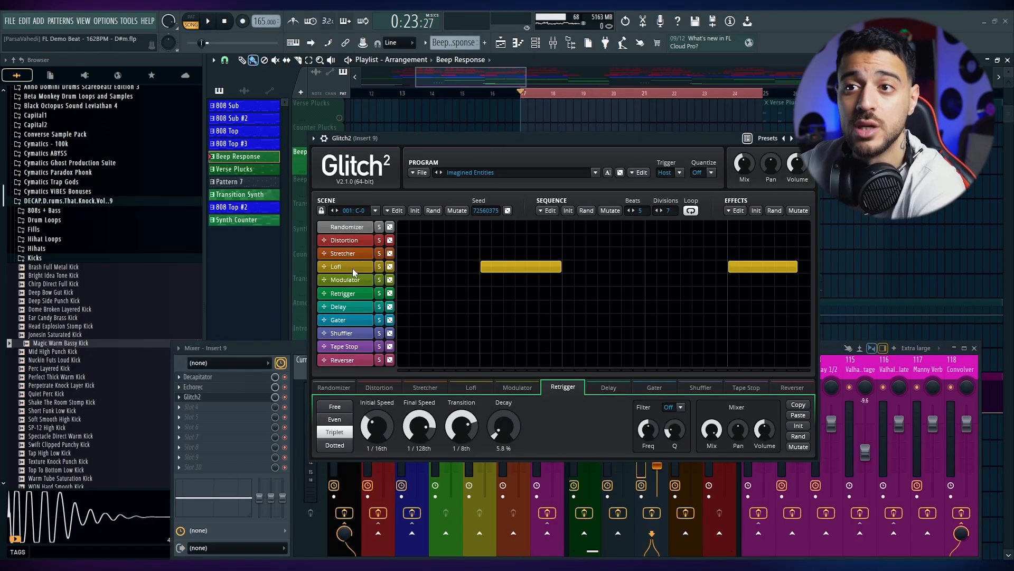
{"action": "left_click", "coordinate": [810, 139]}
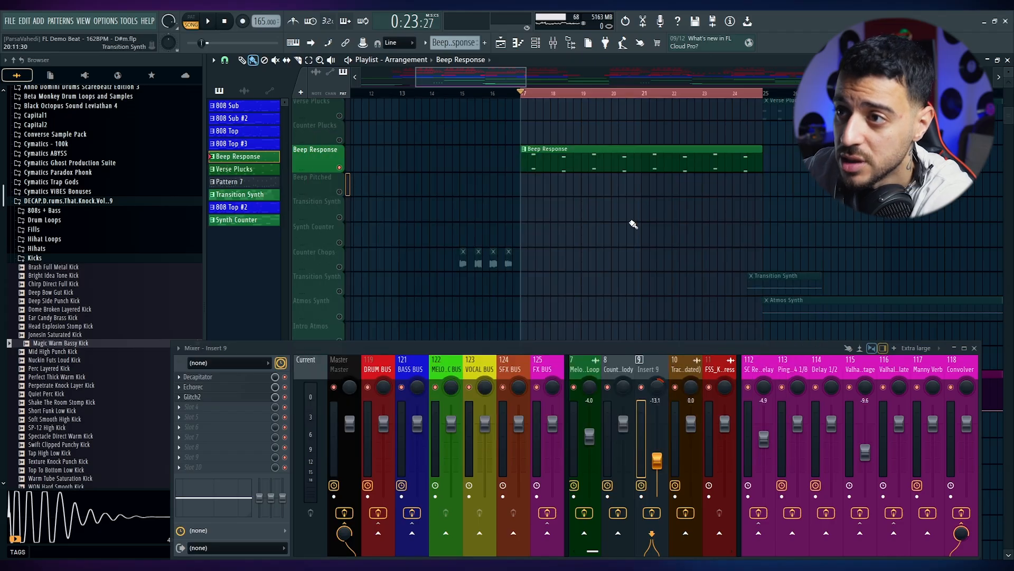
{"action": "scroll", "coordinate": [681, 248], "scroll_direction": "down", "scroll_amount": 8}
{"action": "scroll", "coordinate": [592, 243], "scroll_direction": "up", "scroll_amount": 5}
{"action": "scroll", "coordinate": [644, 292], "scroll_direction": "down", "scroll_amount": 3}
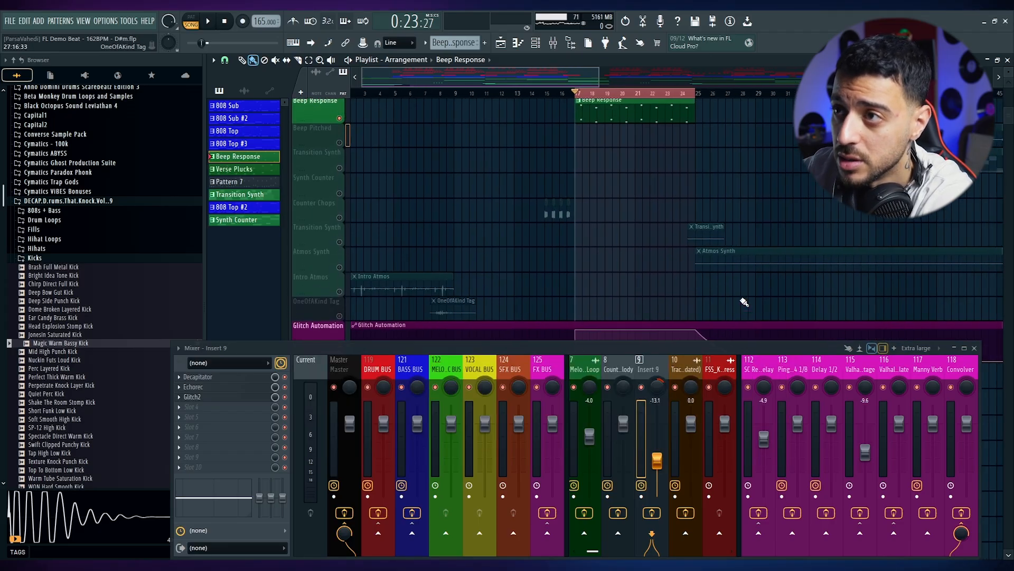
{"action": "scroll", "coordinate": [701, 285], "scroll_direction": "down", "scroll_amount": 2}
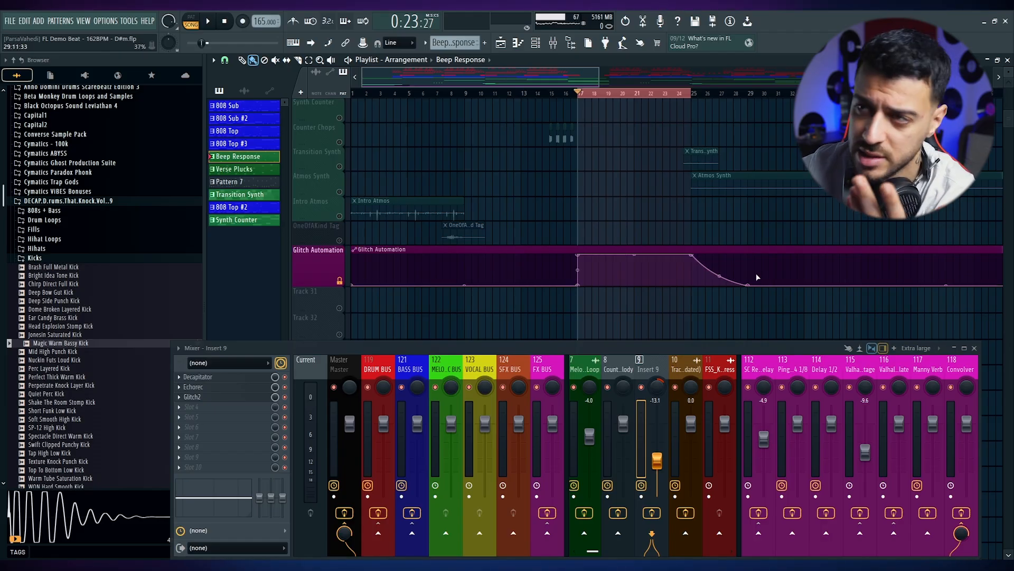
{"action": "scroll", "coordinate": [756, 274], "scroll_direction": "up", "scroll_amount": 2}
{"action": "scroll", "coordinate": [711, 275], "scroll_direction": "up", "scroll_amount": 1}
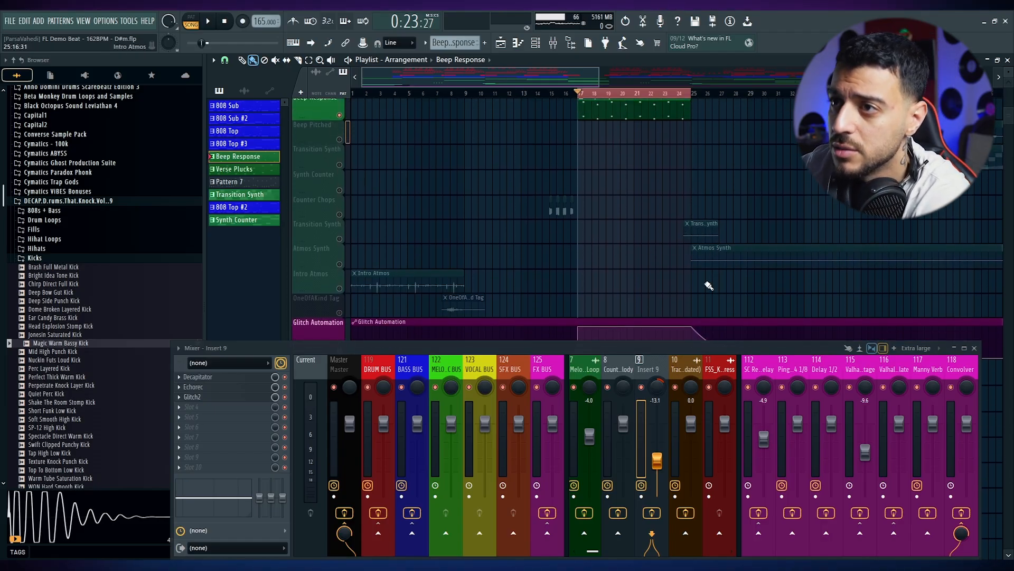
- Solo the Transition Synth track and play its clip leading into bar 25
{"action": "key", "text": "space"}
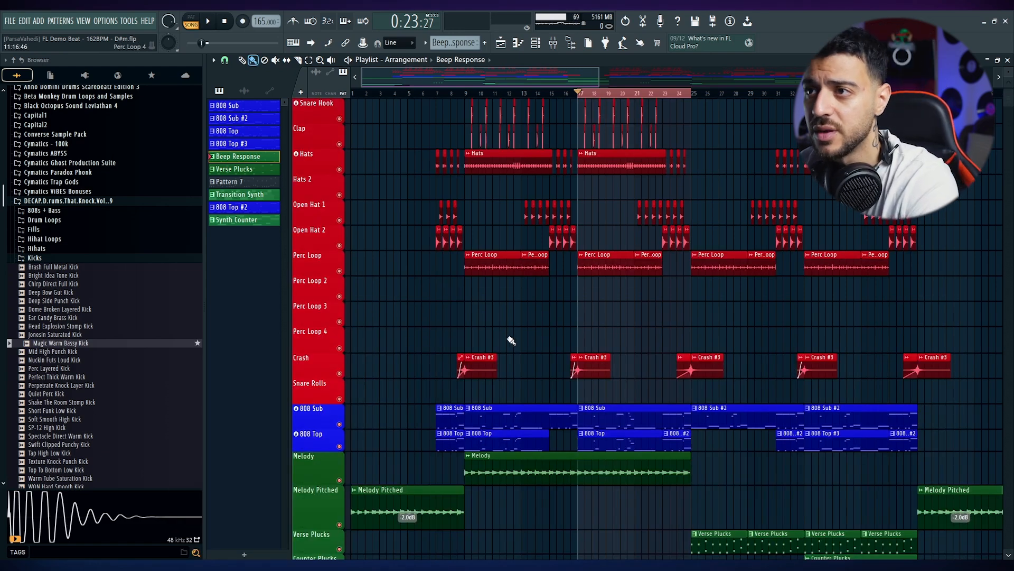
{"action": "scroll", "coordinate": [516, 340], "scroll_direction": "down", "scroll_amount": 6}
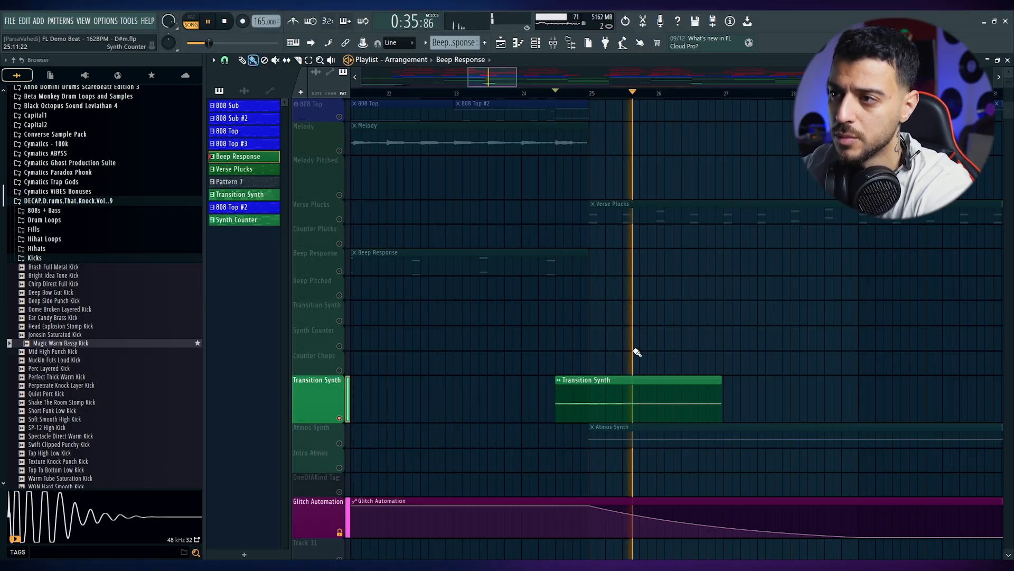
{"action": "key", "text": "space"}
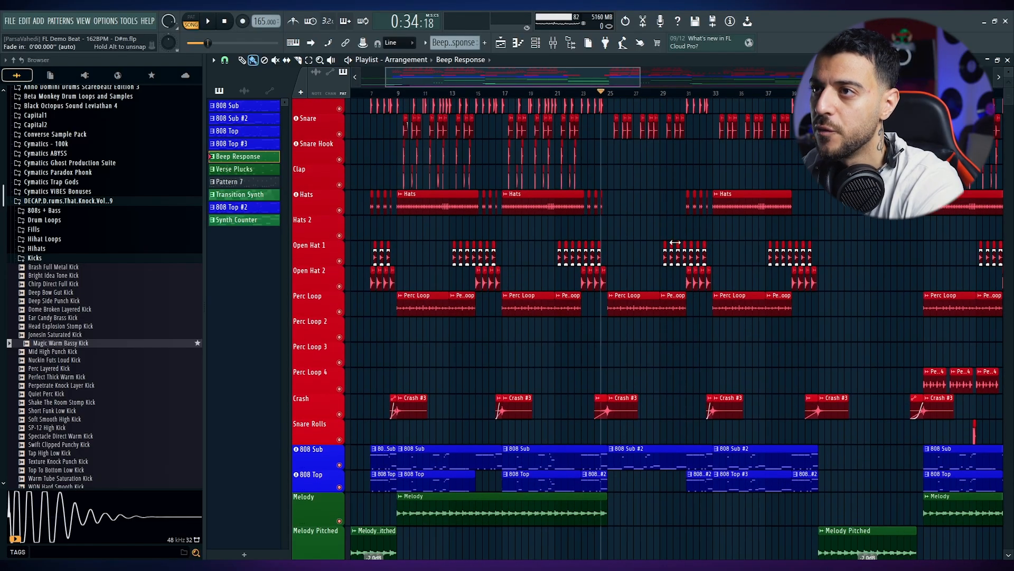
- Review the drum changes around bar 25 by selecting the snare, Perc Loop and 808 Sub #2 clips in turn
{"action": "scroll", "coordinate": [629, 176], "scroll_direction": "up", "scroll_amount": 4}
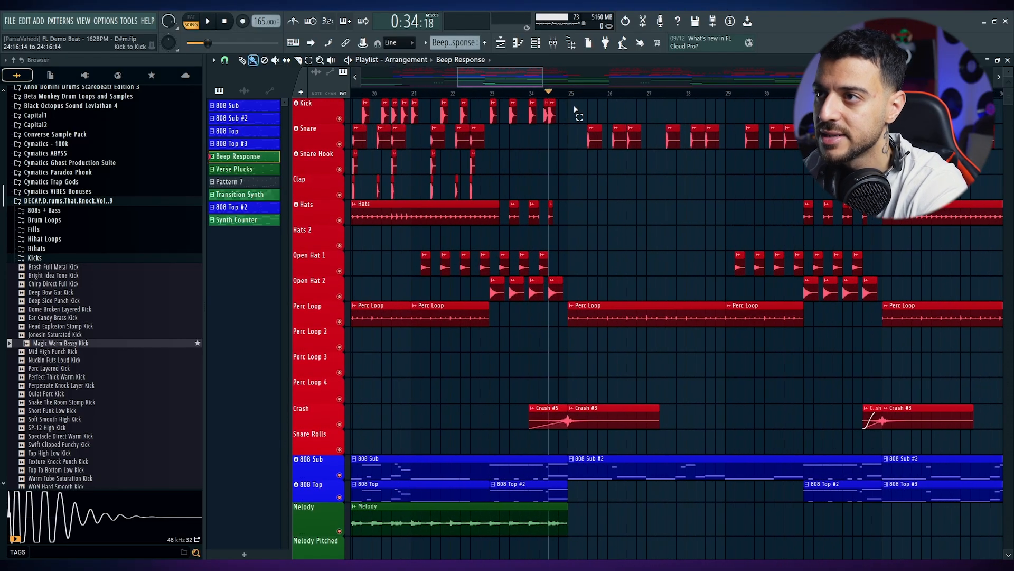
{"action": "left_click_drag", "start_coordinate": [574, 110], "coordinate": [741, 112]}
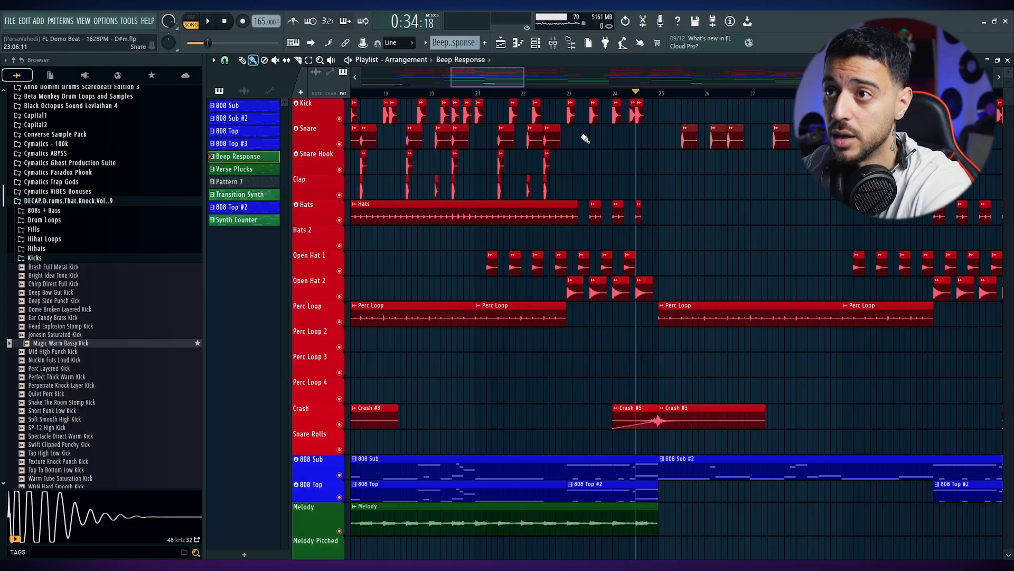
{"action": "left_click_drag", "start_coordinate": [586, 138], "coordinate": [529, 195]}
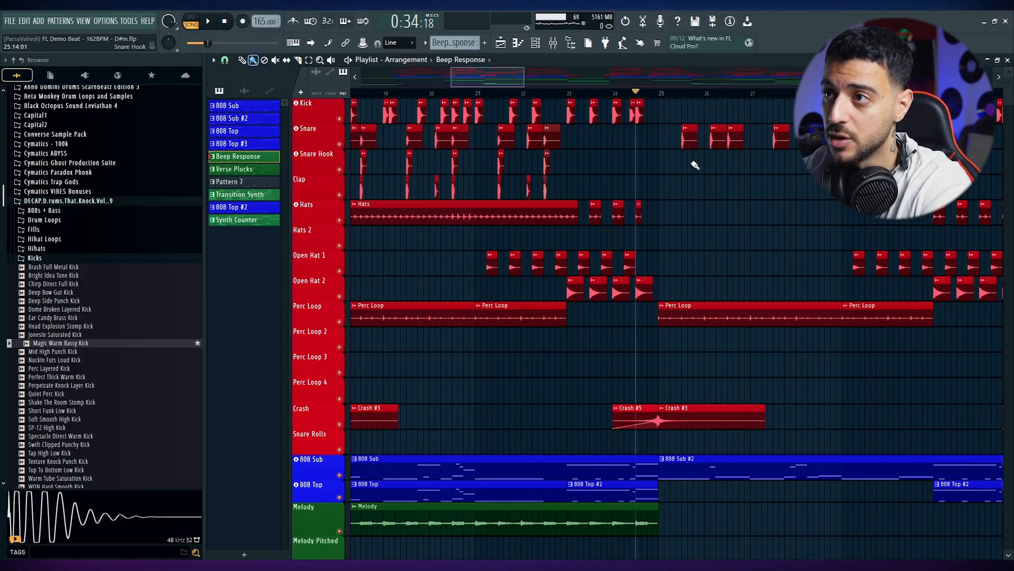
{"action": "left_click_drag", "start_coordinate": [636, 276], "coordinate": [840, 352]}
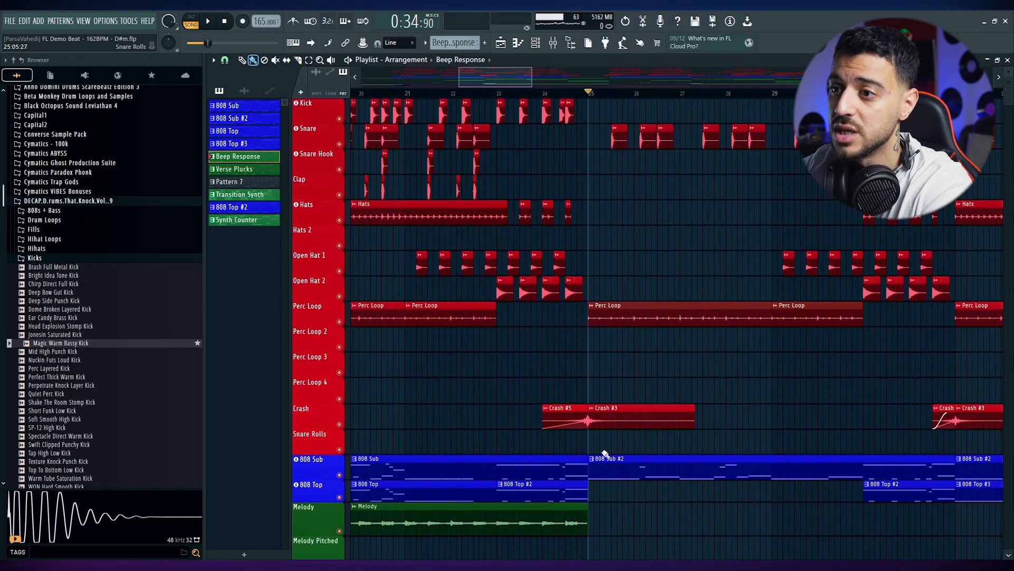
{"action": "left_click_drag", "start_coordinate": [604, 427], "coordinate": [765, 478]}
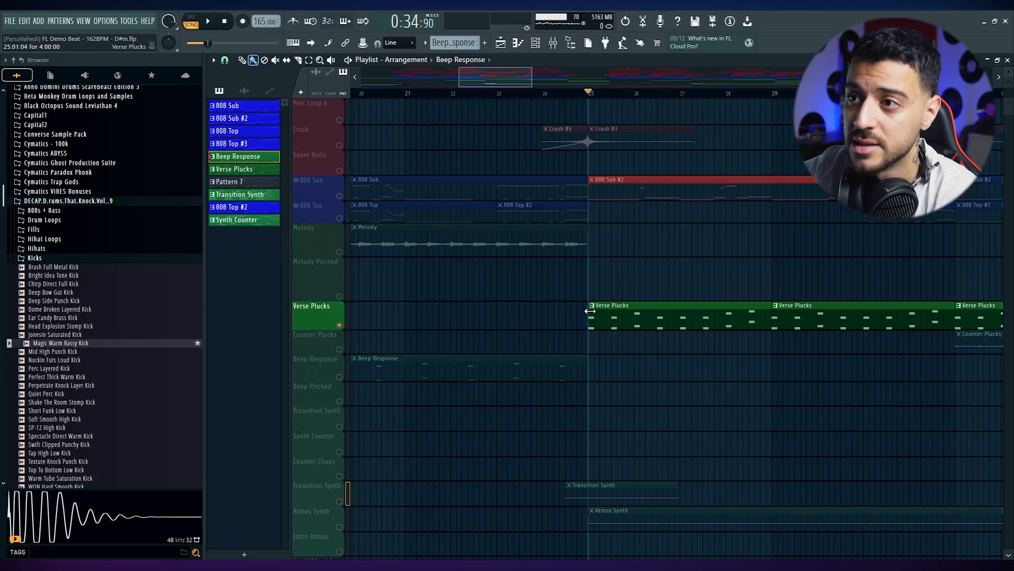
- Open the Verse Plucks pattern from its bar 25 clip and inspect its Nexus3.39 channel in the channel rack
{"action": "double_click", "coordinate": [673, 319]}
{"action": "key", "text": "space"}
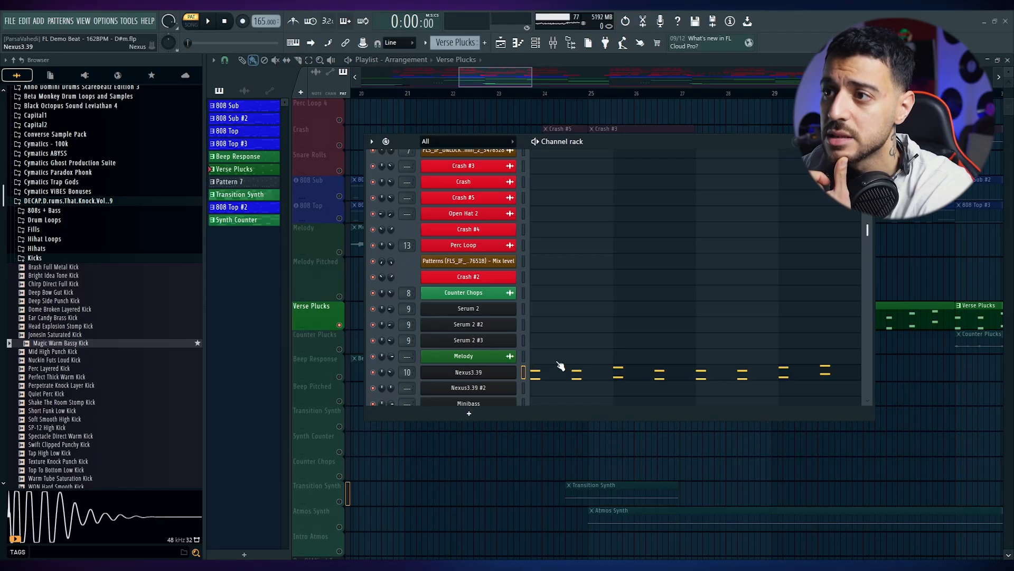
{"action": "scroll", "coordinate": [634, 335], "scroll_direction": "down", "scroll_amount": 5}
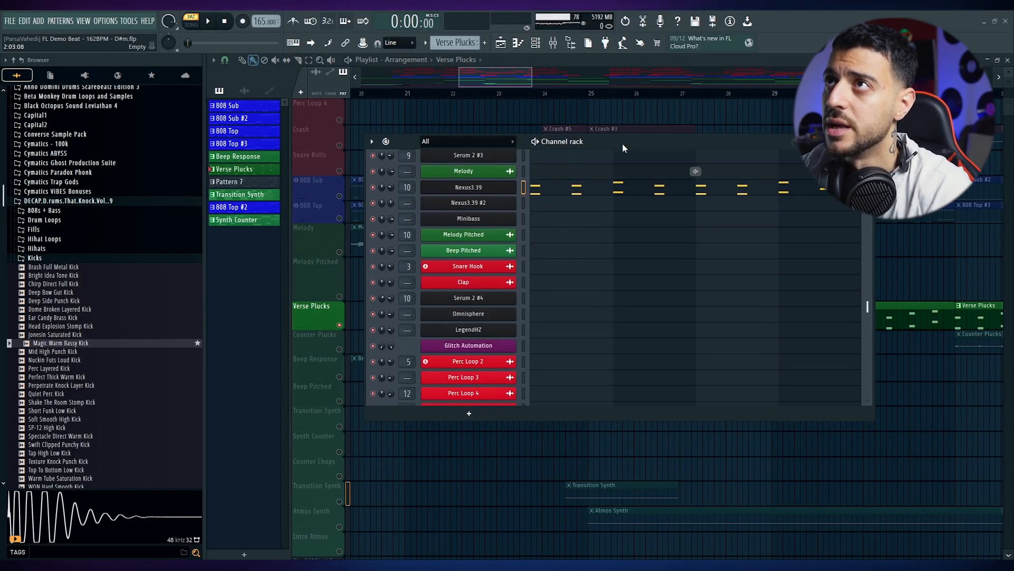
{"action": "scroll", "coordinate": [622, 144], "scroll_direction": "down", "scroll_amount": 1}
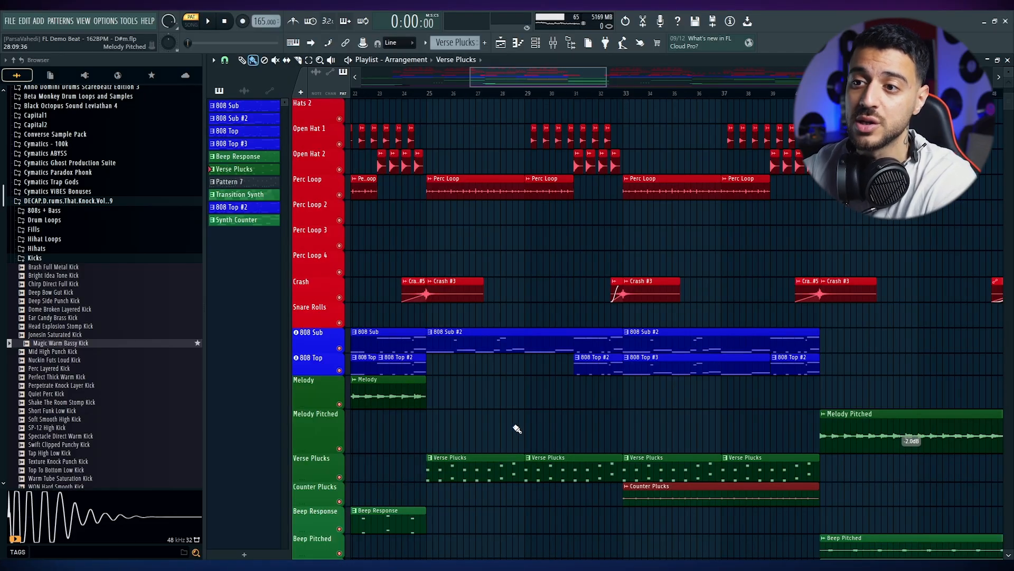
- Select the first two Verse Plucks clips, then the Counter Plucks clip at bar 33, and play the verse from bar 25
{"action": "left_click_drag", "start_coordinate": [558, 410], "coordinate": [464, 480]}
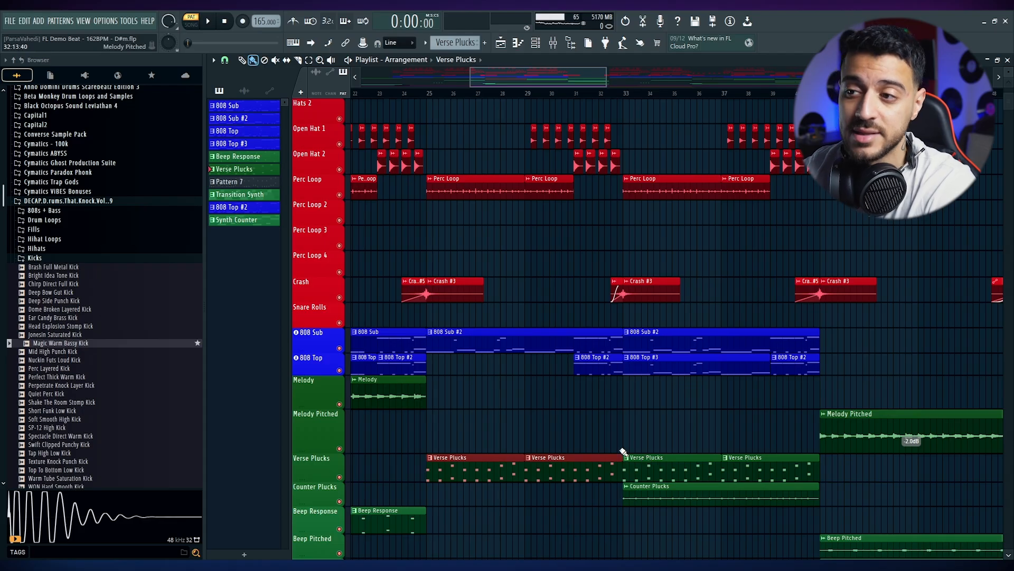
{"action": "left_click_drag", "start_coordinate": [580, 497], "coordinate": [831, 502]}
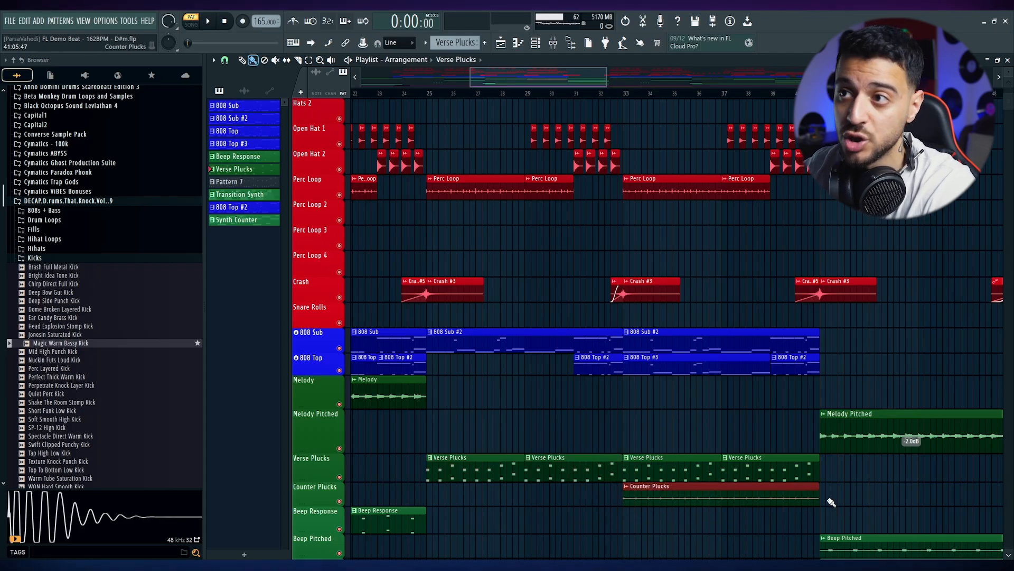
{"action": "scroll", "coordinate": [713, 313], "scroll_direction": "up", "scroll_amount": 5}
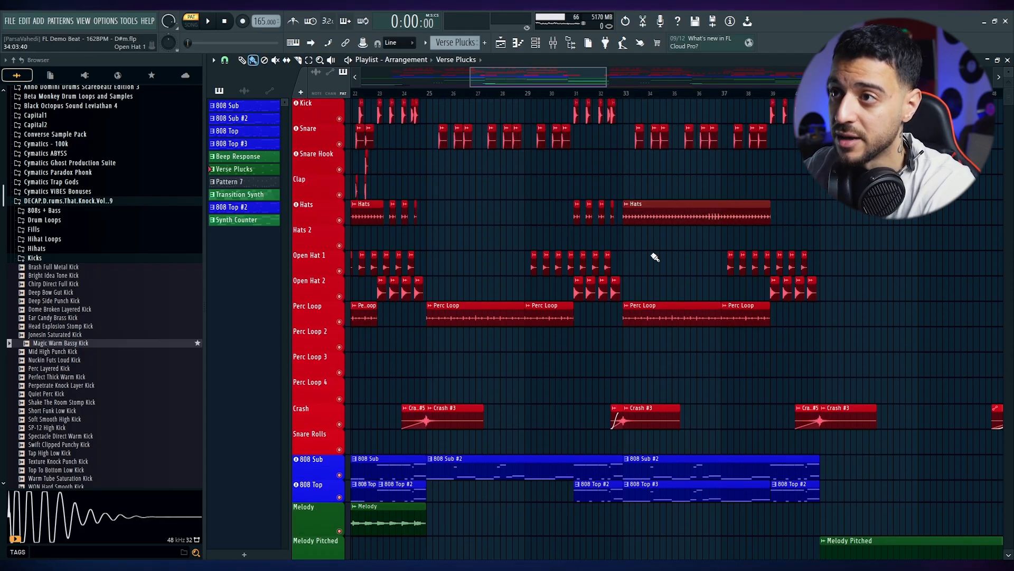
{"action": "key", "text": "space"}
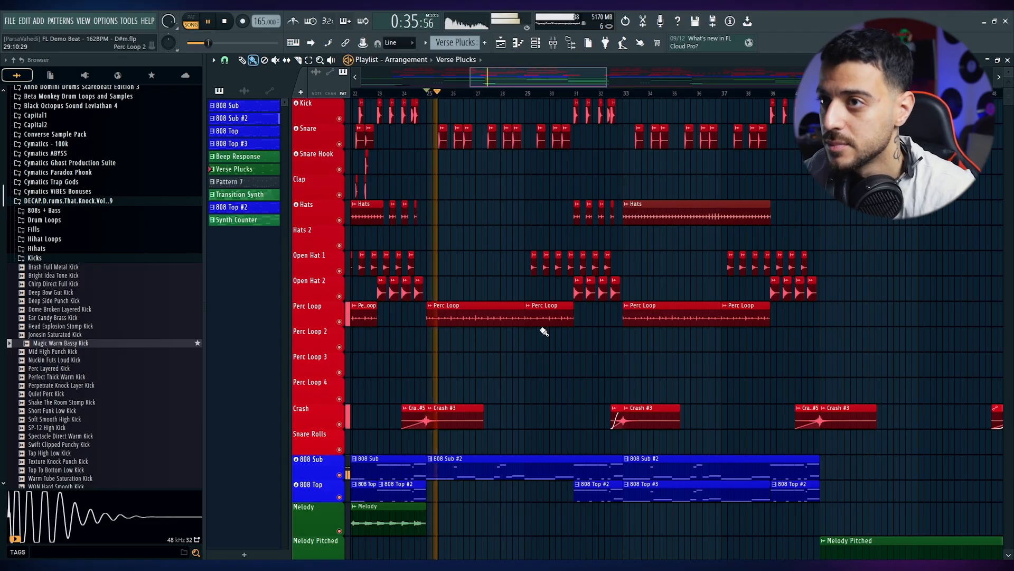
- Play the verse and select the Counter Plucks clip that starts at bar 33
{"action": "scroll", "coordinate": [539, 335], "scroll_direction": "down", "scroll_amount": 3}
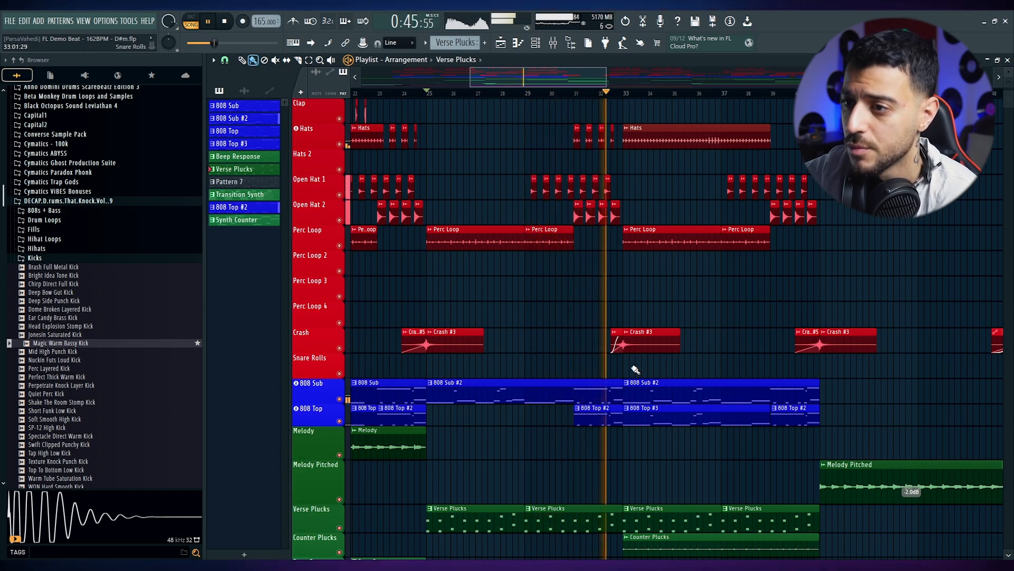
{"action": "scroll", "coordinate": [687, 423], "scroll_direction": "down", "scroll_amount": 3}
{"action": "left_click", "coordinate": [676, 477]}
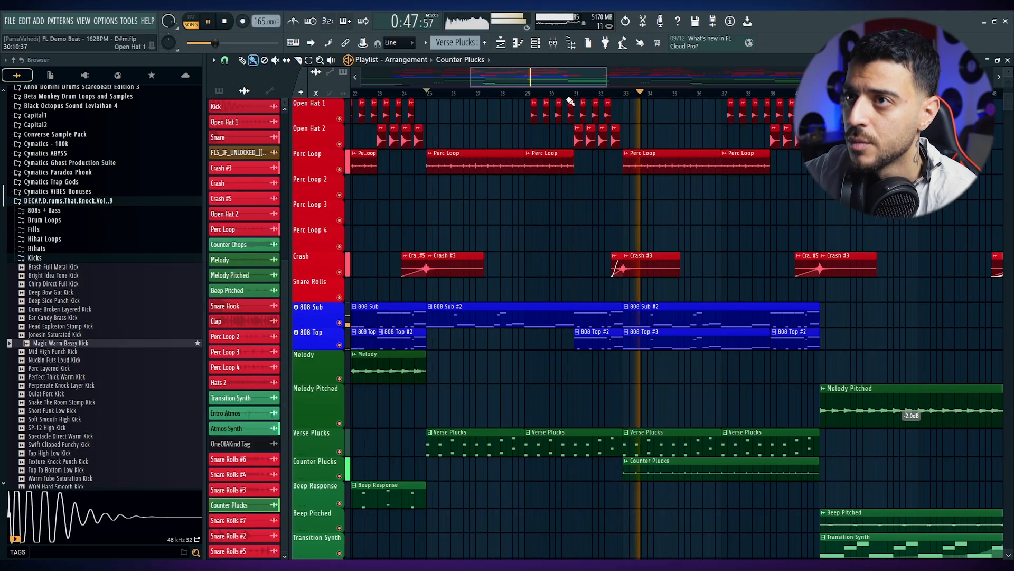
- Open Pattern 7's Serum 2 #4 notes in the piano roll from the channel rack, play them and close the editor
{"action": "left_click", "coordinate": [537, 44]}
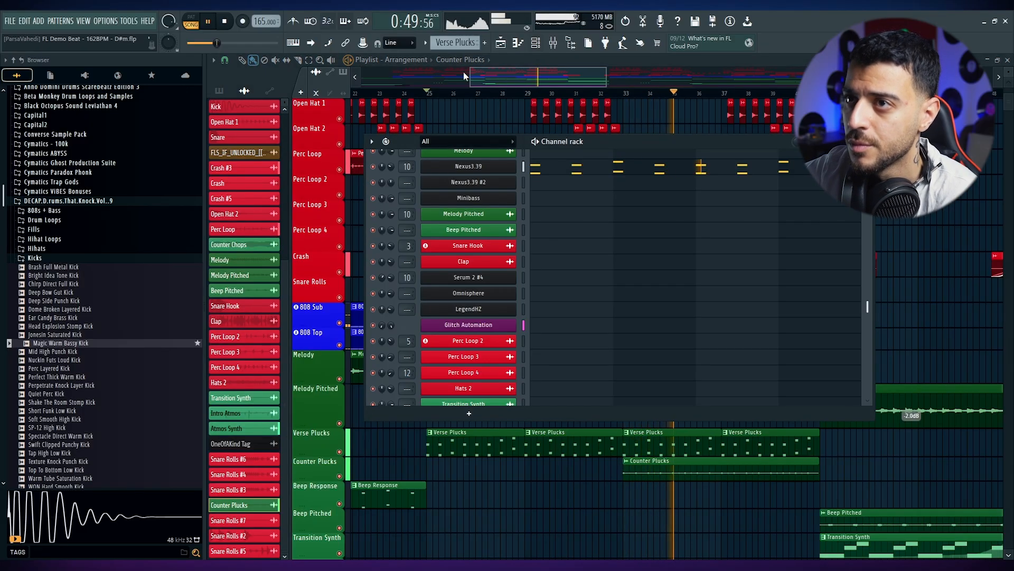
{"action": "scroll", "coordinate": [458, 38], "scroll_direction": "down", "scroll_amount": 1}
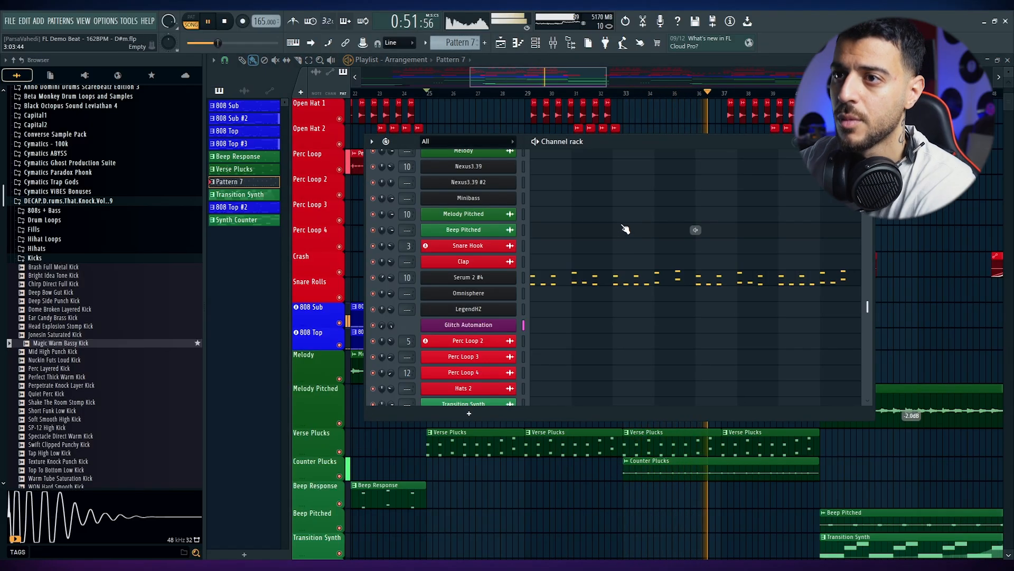
{"action": "left_click", "coordinate": [480, 278]}
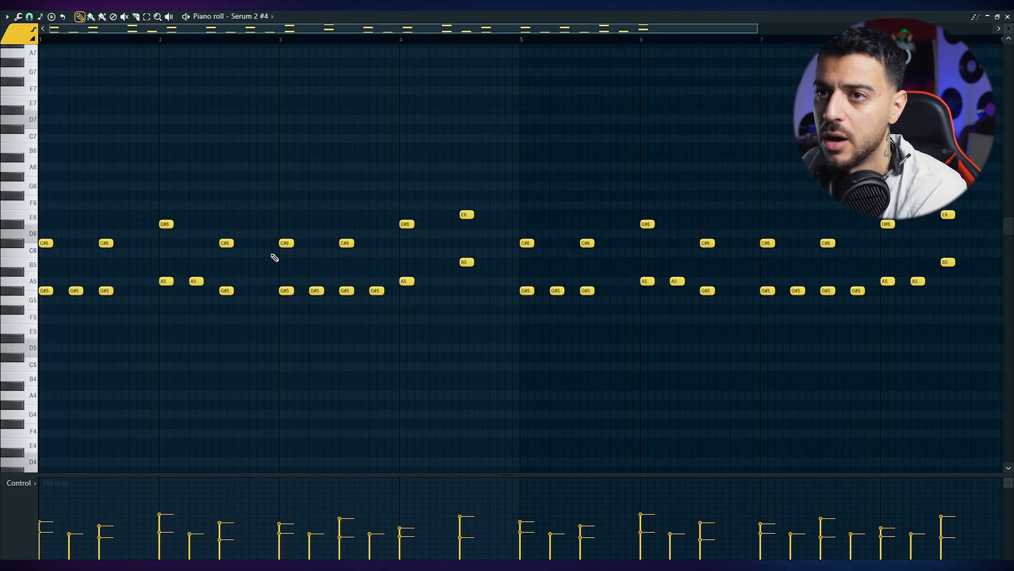
{"action": "scroll", "coordinate": [274, 258], "scroll_direction": "down", "scroll_amount": 1}
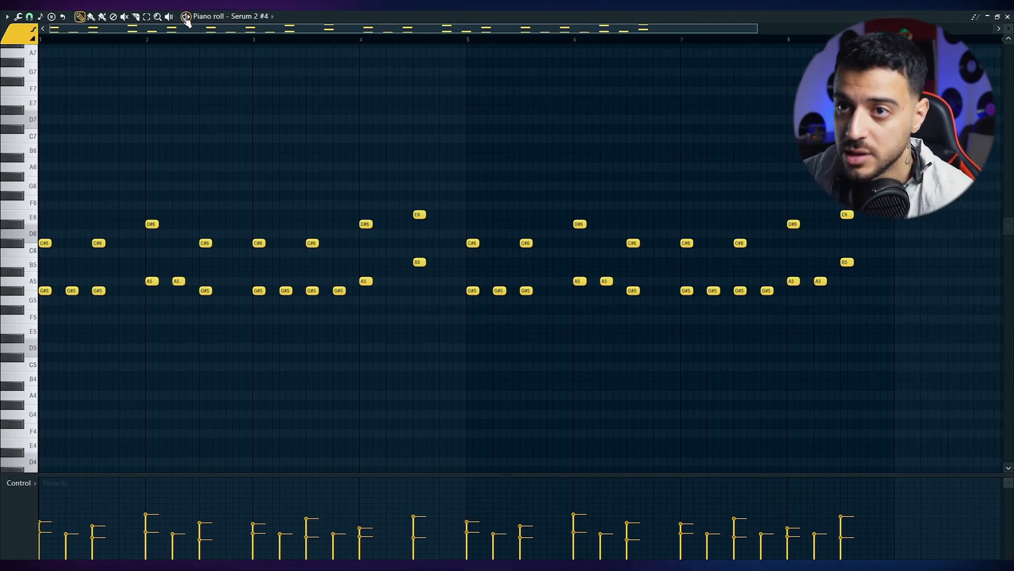
{"action": "left_click", "coordinate": [186, 17]}
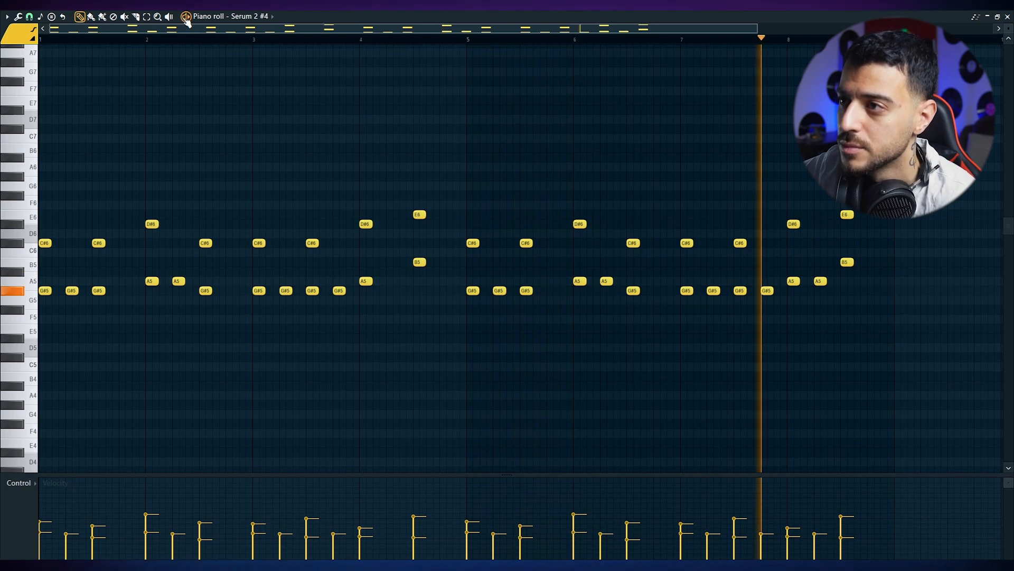
{"action": "left_click", "coordinate": [1007, 17]}
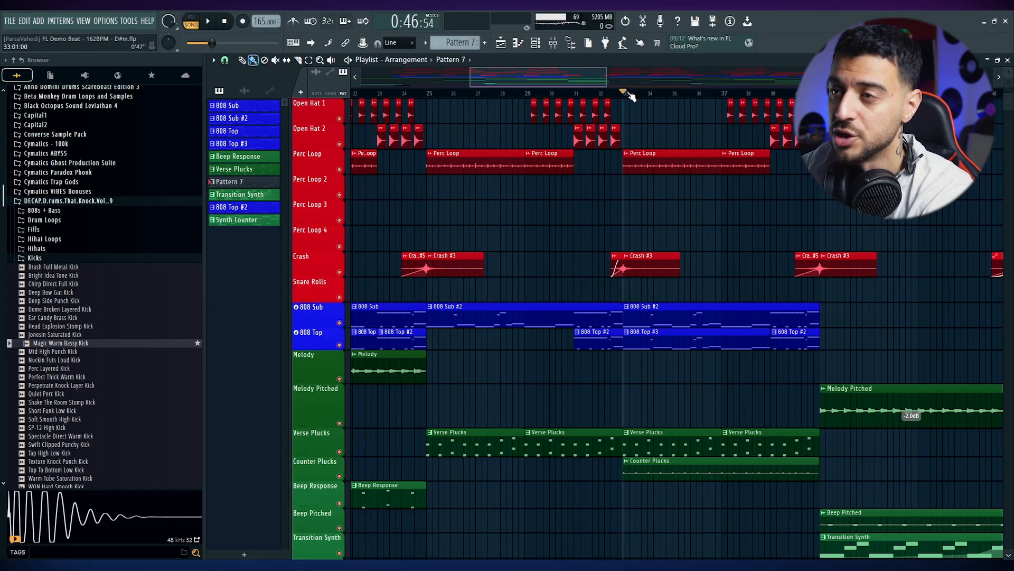
- Play the arrangement from bar 33 and follow the verse with Counter Plucks up to bar 41
{"action": "scroll", "coordinate": [909, 306], "scroll_direction": "down", "scroll_amount": 2}
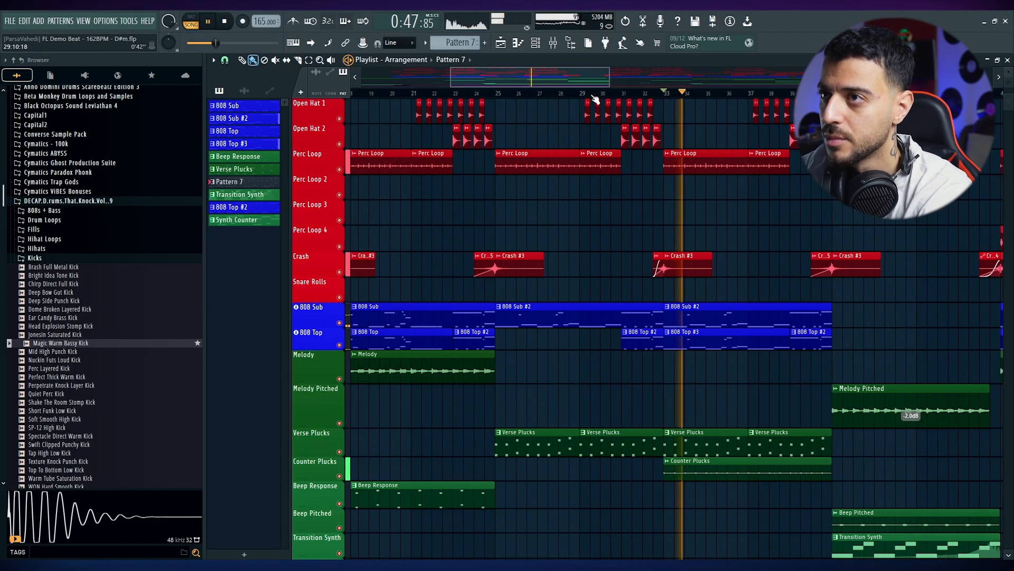
{"action": "left_click_drag", "start_coordinate": [586, 77], "coordinate": [629, 72]}
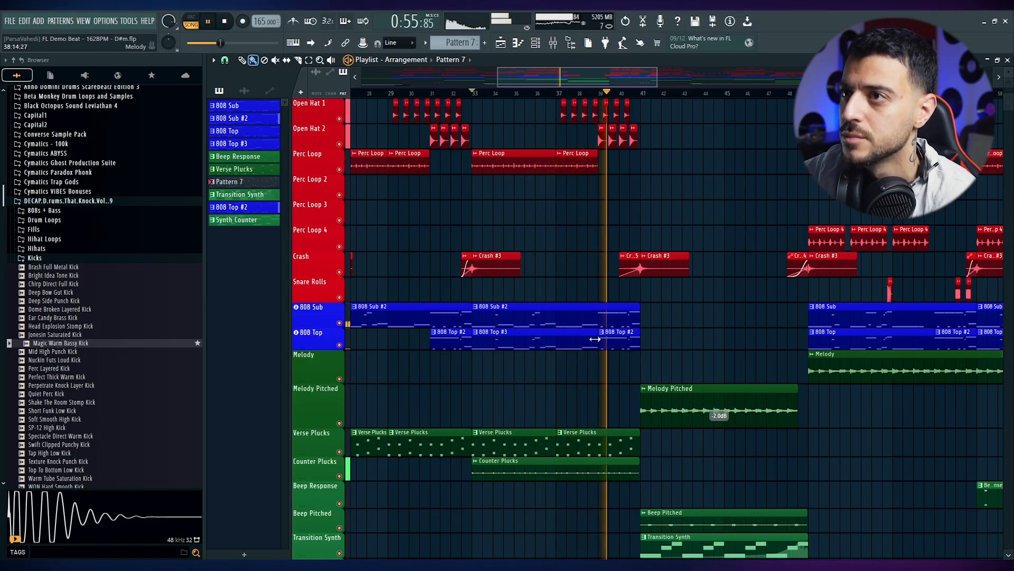
{"action": "left_click_drag", "start_coordinate": [658, 77], "coordinate": [711, 78]}
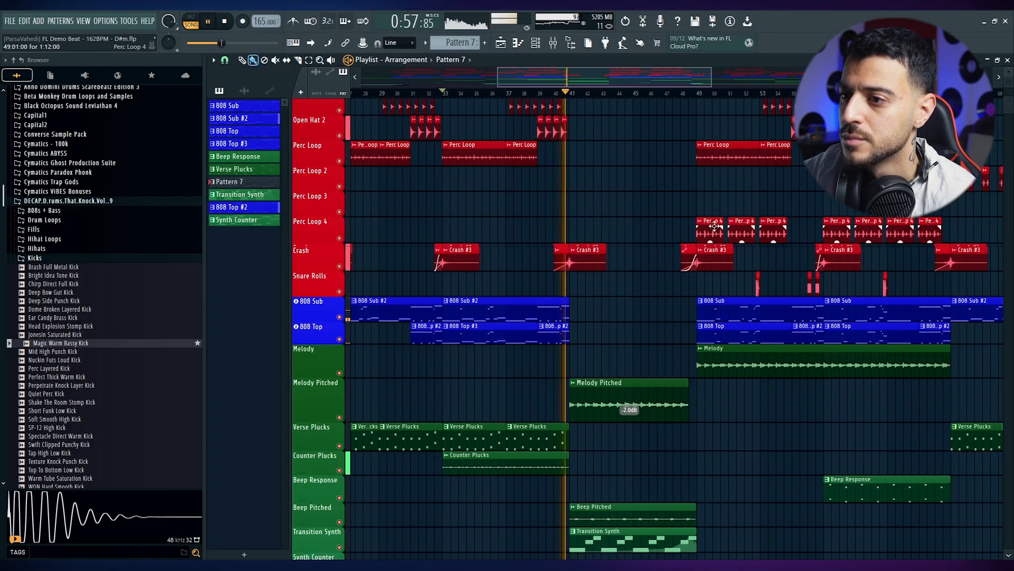
- Compare the Melody Pitched clip at bar 41 with the intro's Melody Pitched clip and place the playhead at bar 41
{"action": "scroll", "coordinate": [698, 226], "scroll_direction": "down", "scroll_amount": 6}
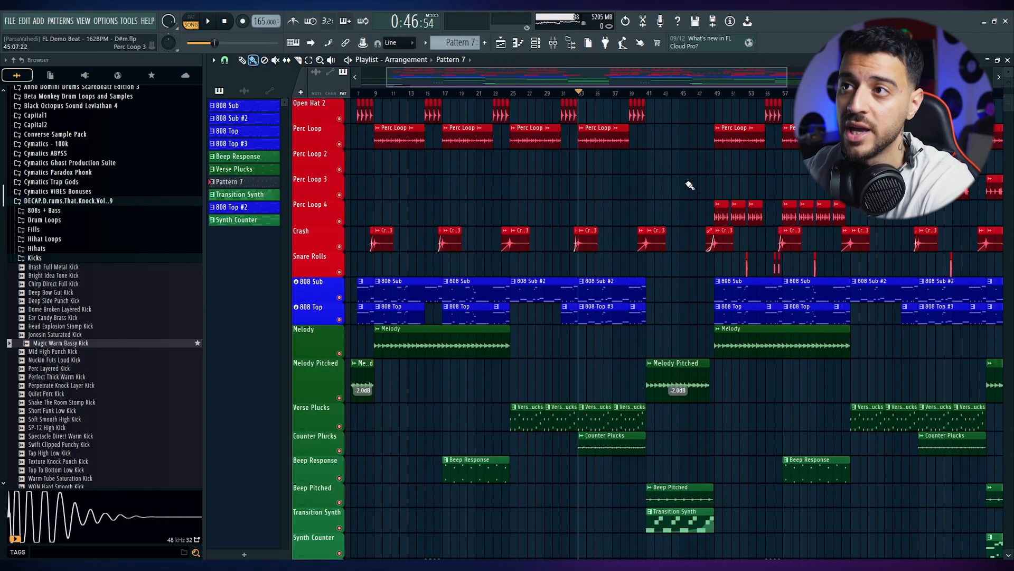
{"action": "scroll", "coordinate": [690, 185], "scroll_direction": "up", "scroll_amount": 5}
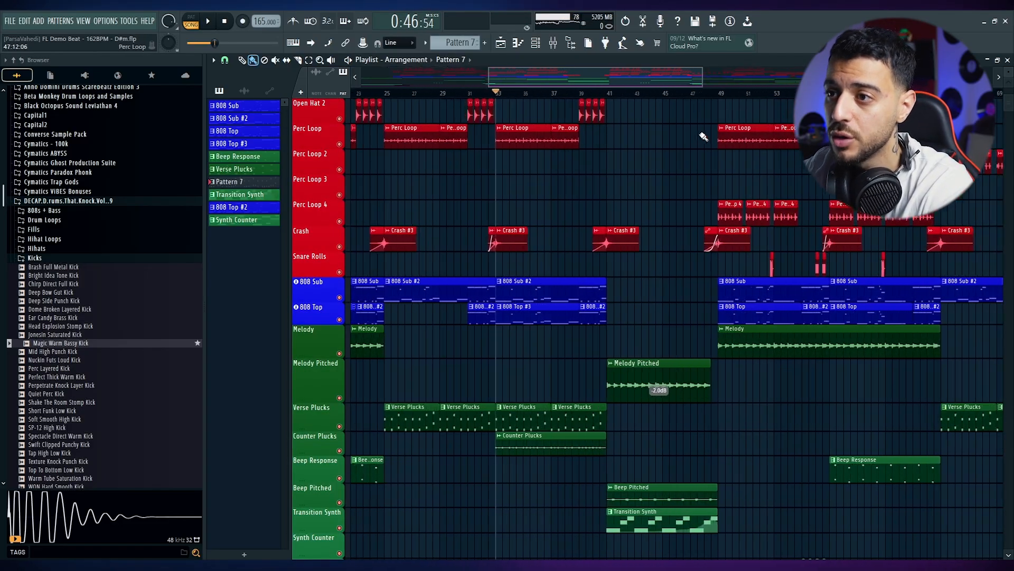
{"action": "scroll", "coordinate": [607, 370], "scroll_direction": "down", "scroll_amount": 5}
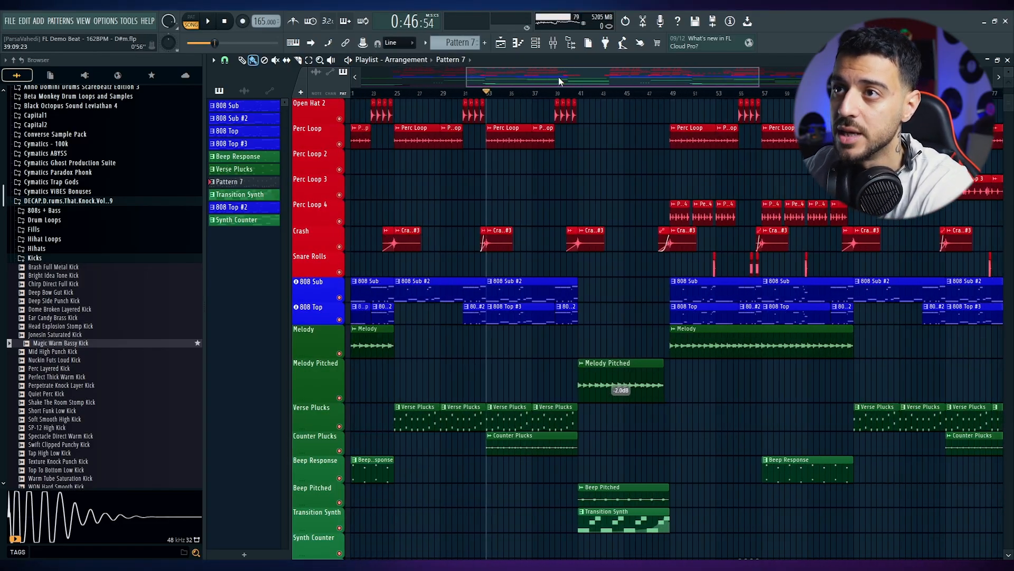
{"action": "left_click_drag", "start_coordinate": [561, 80], "coordinate": [446, 90]}
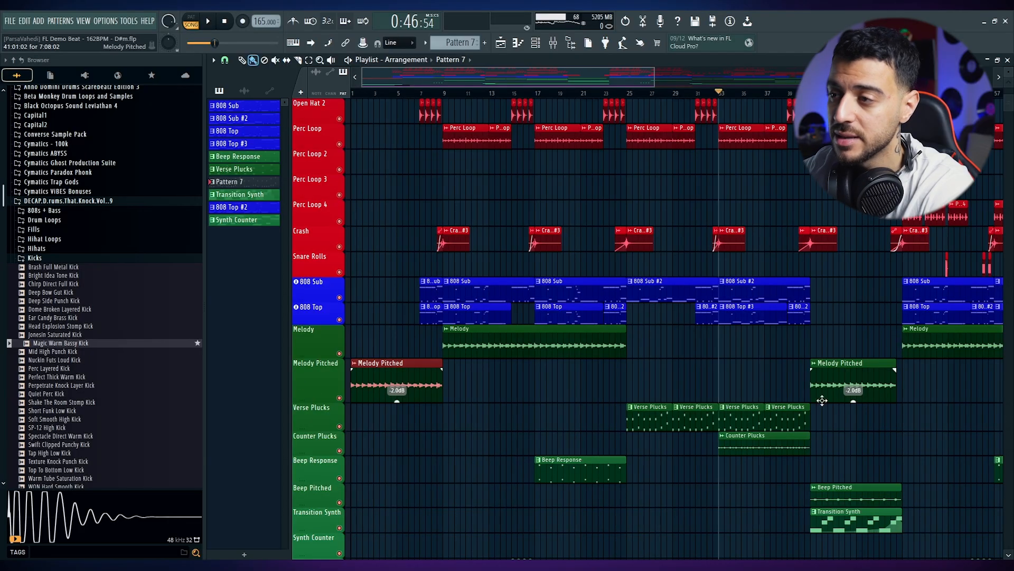
{"action": "scroll", "coordinate": [883, 407], "scroll_direction": "up", "scroll_amount": 4}
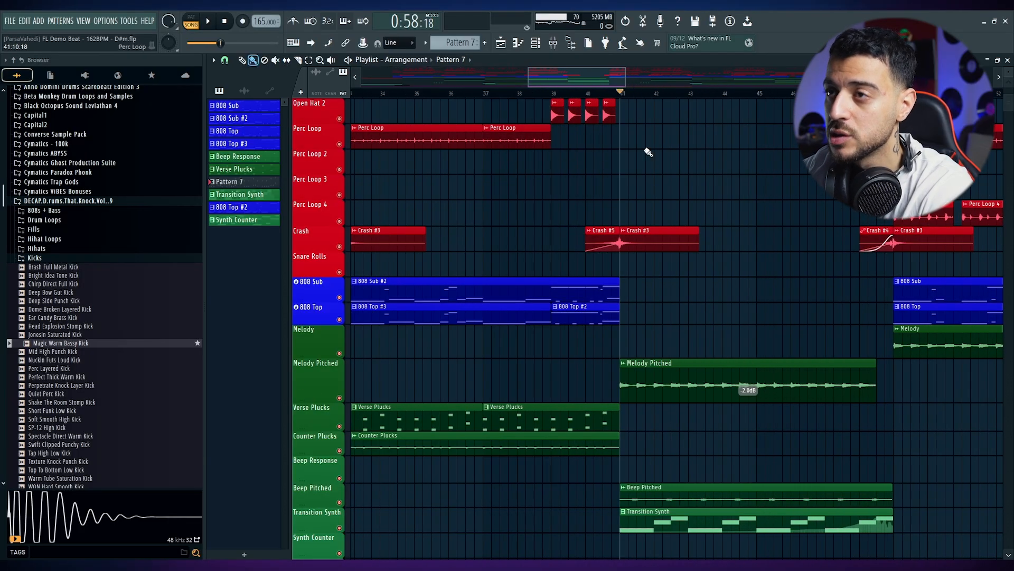
{"action": "scroll", "coordinate": [645, 494], "scroll_direction": "down", "scroll_amount": 4}
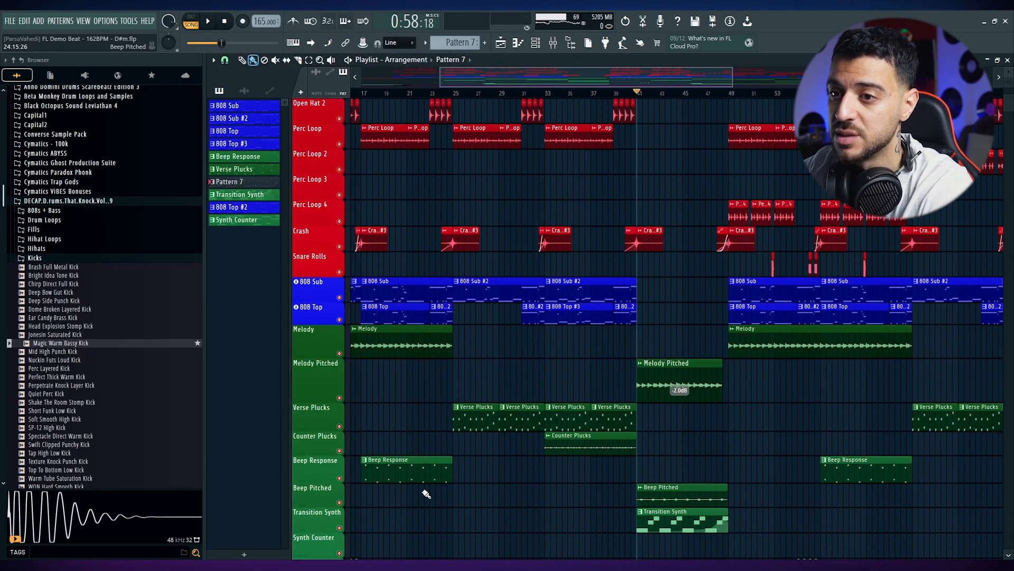
- Solo the Beep Response track at bar 17, then the Beep Pitched track at bar 41, to compare them
{"action": "right_click", "coordinate": [340, 478]}
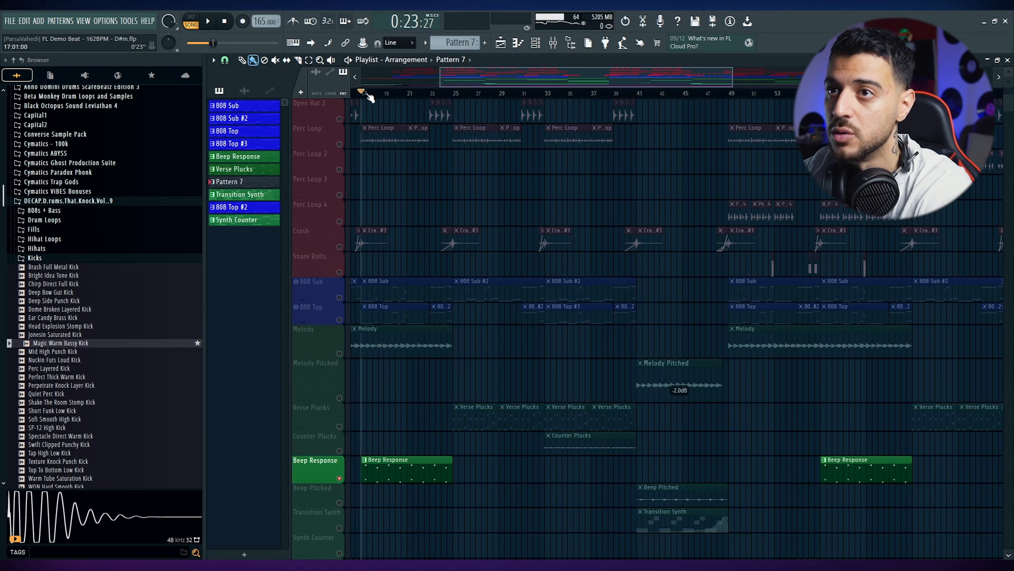
{"action": "right_click", "coordinate": [339, 502]}
{"action": "left_click", "coordinate": [638, 93]}
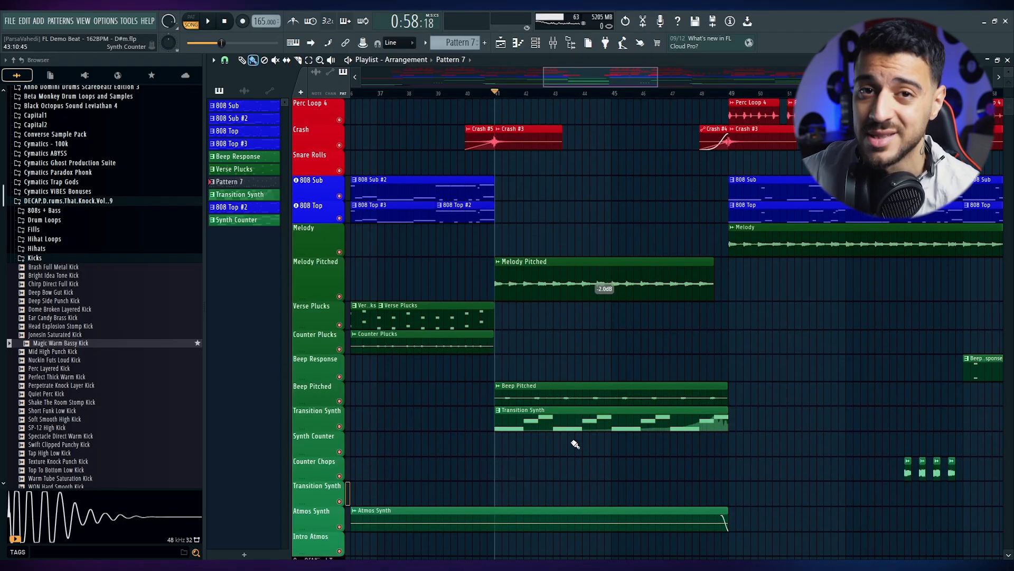
- Solo the Transition Synth track, close the channel rack and play the clip from bar 41
{"action": "right_click", "coordinate": [340, 427]}
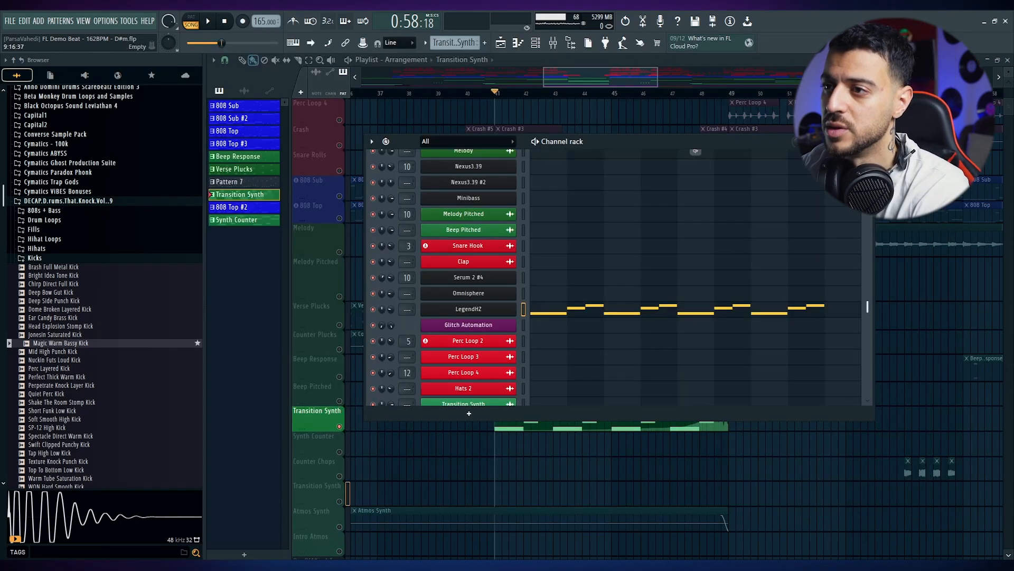
{"action": "left_click", "coordinate": [867, 141]}
{"action": "key", "text": "space"}
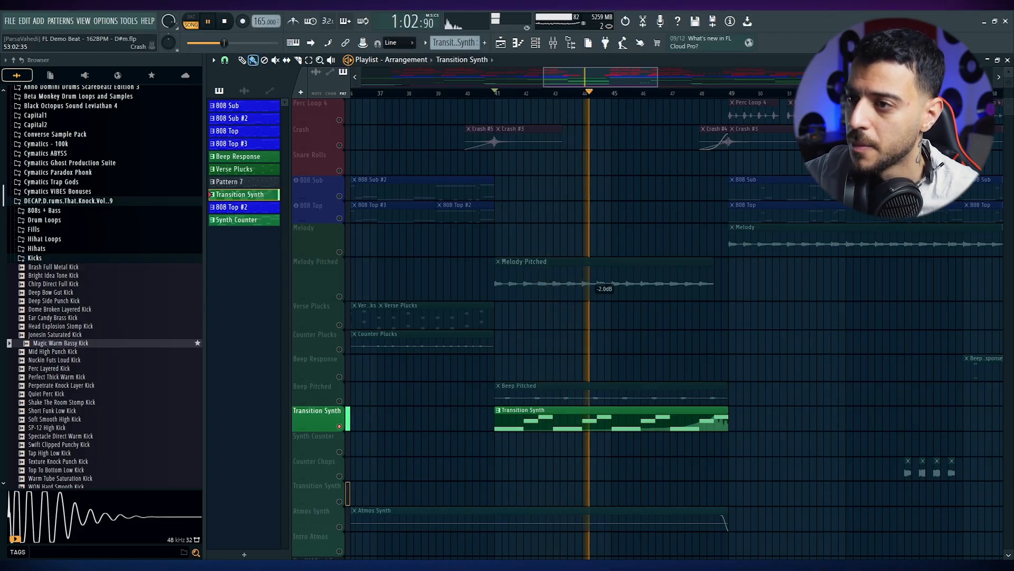
- Open the Transition Synth's LegendHZ notes in the piano roll and examine their Filter Cutoff automation in the control lane
{"action": "double_click", "coordinate": [654, 422]}
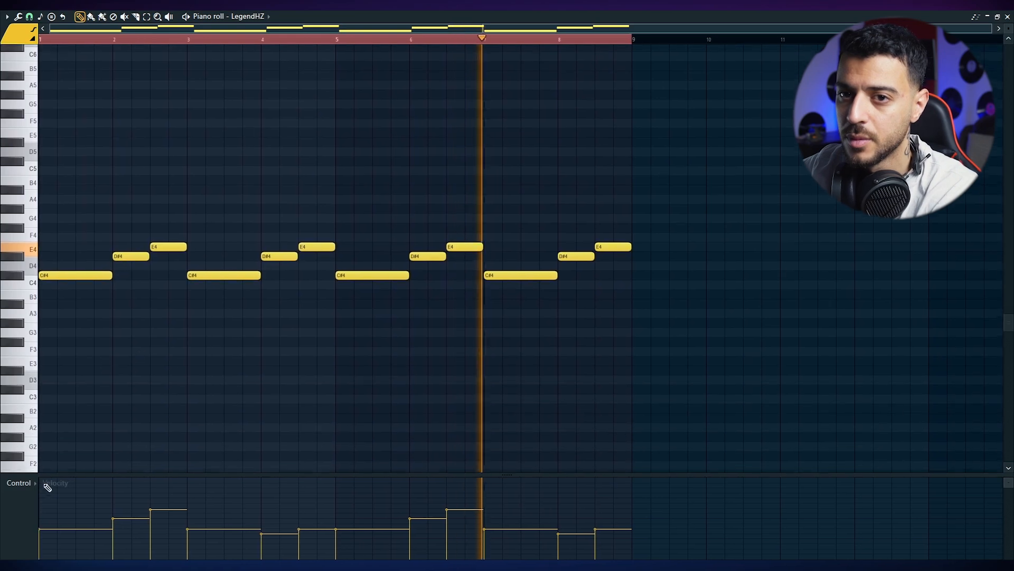
{"action": "left_click", "coordinate": [21, 482]}
{"action": "left_click", "coordinate": [156, 523]}
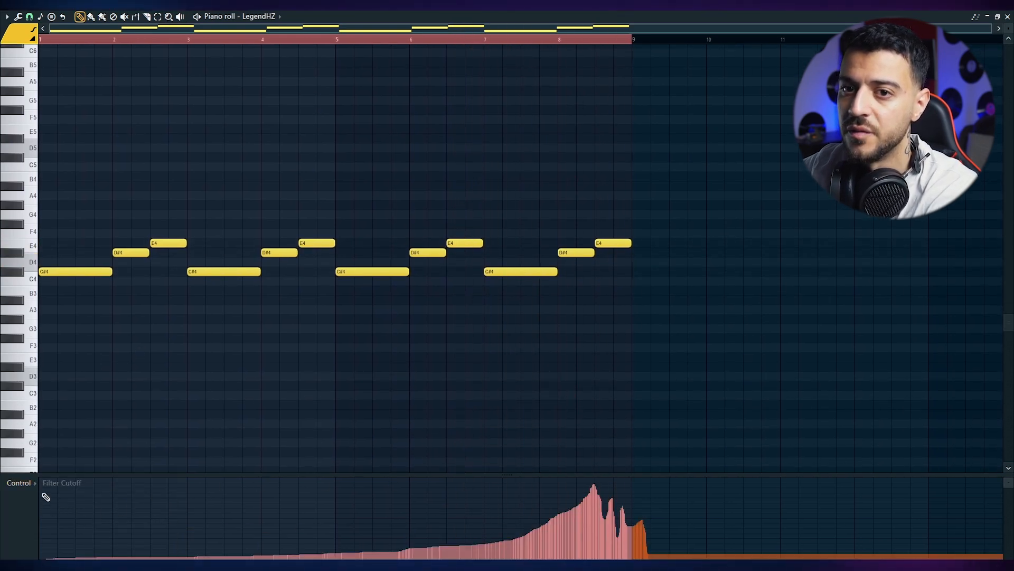
{"action": "left_click", "coordinate": [21, 482]}
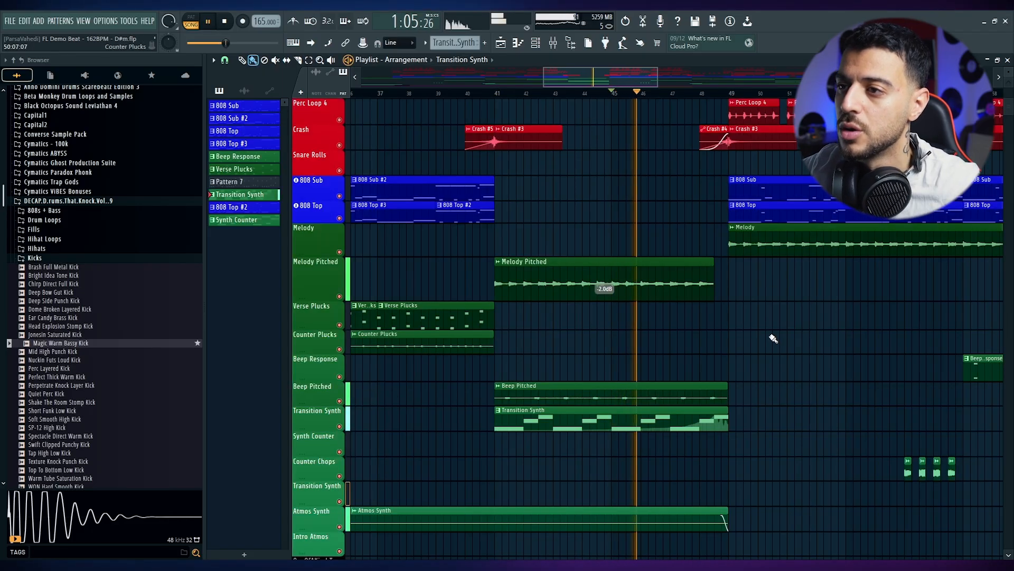
- Audition the soloed Perc Loop 4 track from bar 49, stop playback and unsolo the track
{"action": "scroll", "coordinate": [782, 356], "scroll_direction": "up", "scroll_amount": 3}
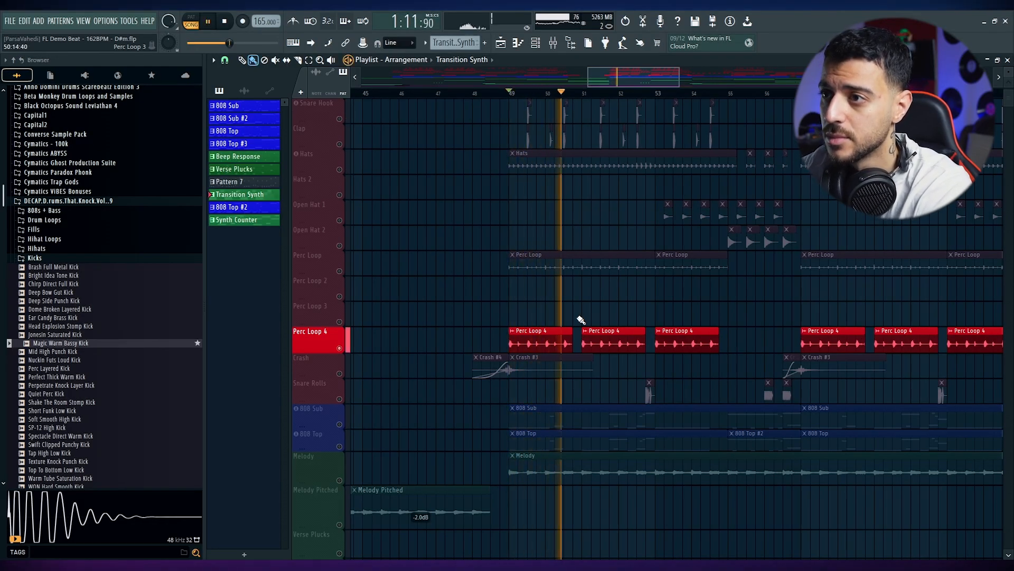
{"action": "key", "text": "space"}
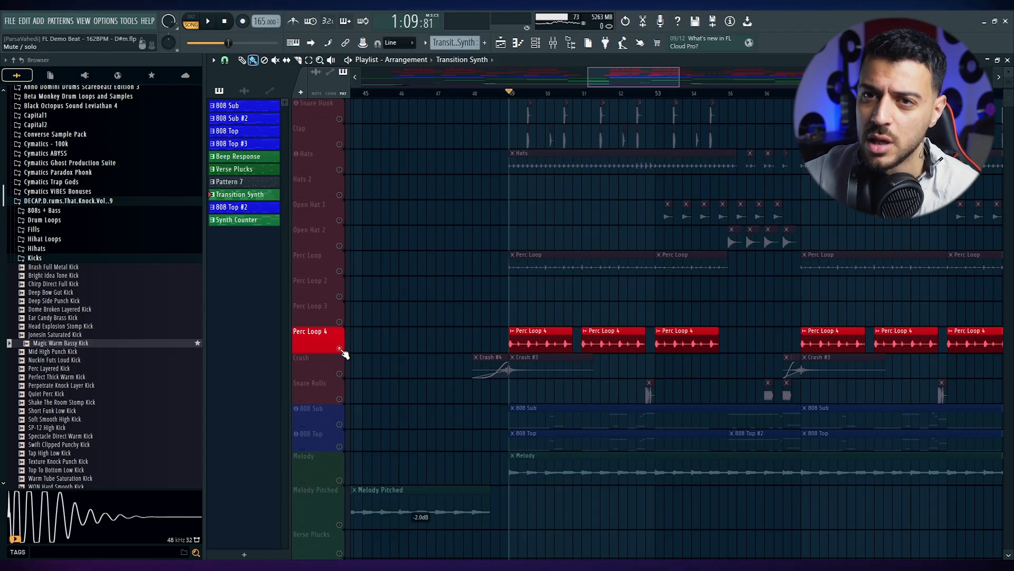
{"action": "left_click", "coordinate": [340, 349], "text": "ctrl"}
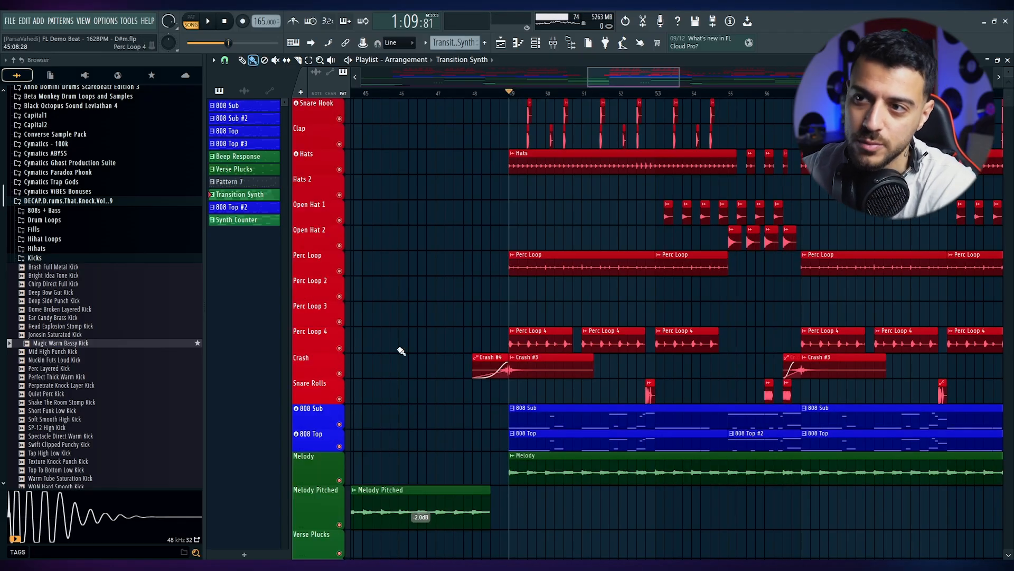
- Play the section from bar 49, then solo Snare Rolls and audition the rolls just before bar 57
{"action": "key", "text": "space"}
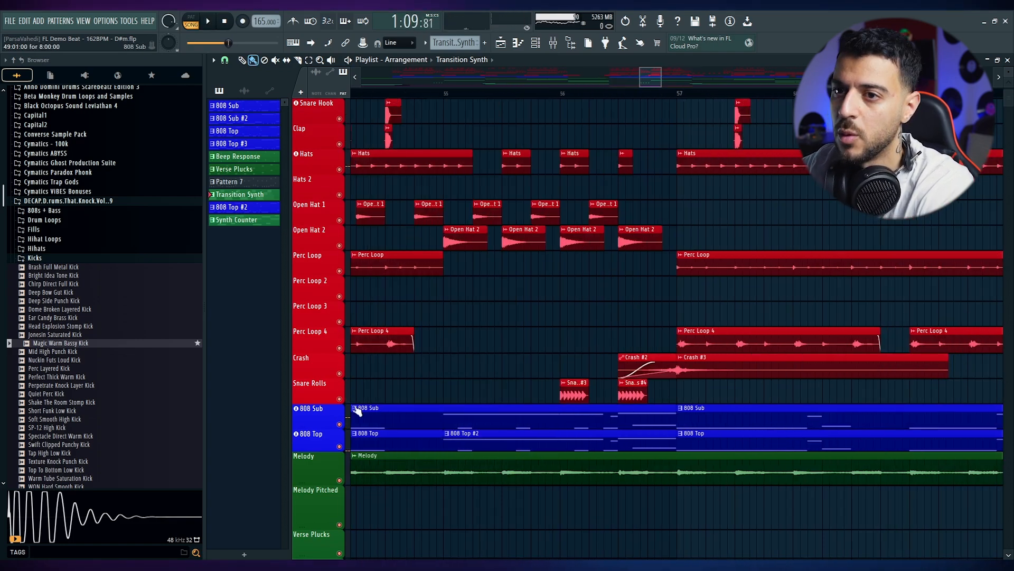
{"action": "left_click", "coordinate": [340, 399], "text": "ctrl"}
{"action": "left_click", "coordinate": [545, 91]}
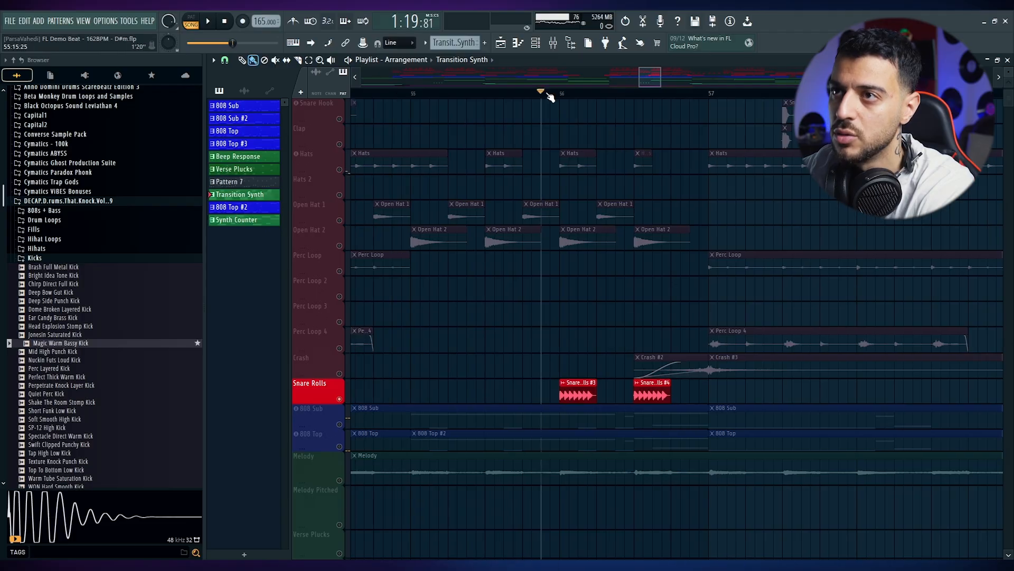
{"action": "key", "text": "space"}
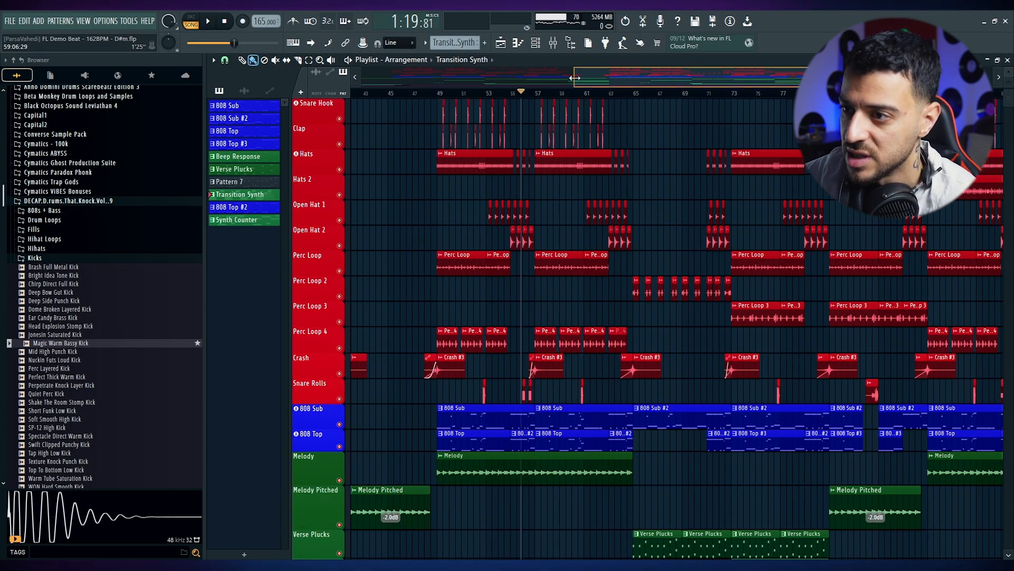
- Examine the second verse from bar 65, including the Perc Loop 2 and Perc Loop 3 clips
{"action": "left_click_drag", "start_coordinate": [575, 78], "coordinate": [618, 78]}
{"action": "scroll", "coordinate": [602, 211], "scroll_direction": "down", "scroll_amount": 3}
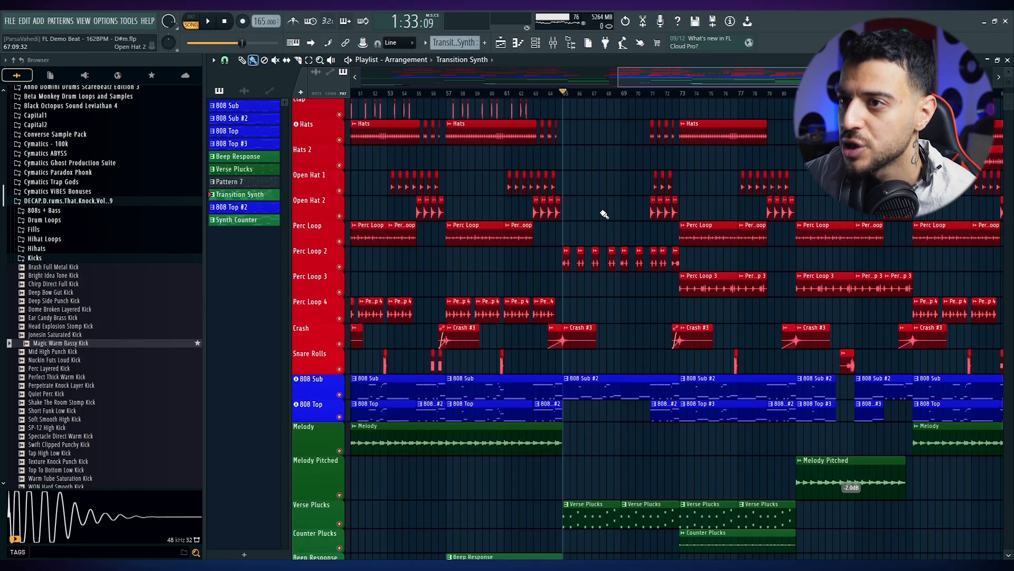
{"action": "scroll", "coordinate": [592, 214], "scroll_direction": "down", "scroll_amount": 4}
{"action": "scroll", "coordinate": [465, 207], "scroll_direction": "up", "scroll_amount": 5}
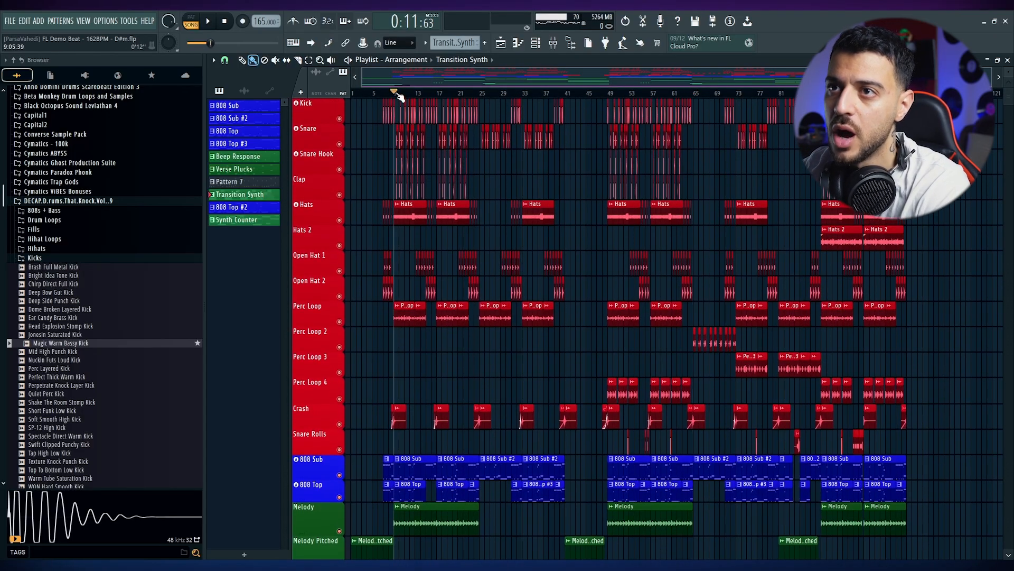
- Mark out the song sections on the timeline: bars 9 to 25, bars 25 to 41, the bar 41 break and the part from bar 49
{"action": "left_click_drag", "start_coordinate": [398, 94], "coordinate": [484, 97]}
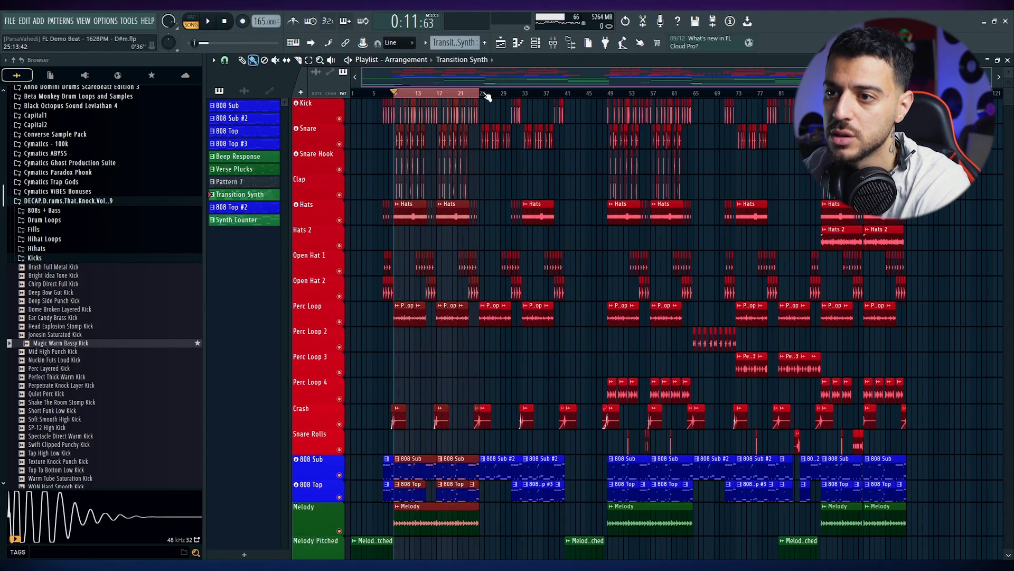
{"action": "left_click_drag", "start_coordinate": [566, 94], "coordinate": [485, 96]}
{"action": "left_click", "coordinate": [570, 95]}
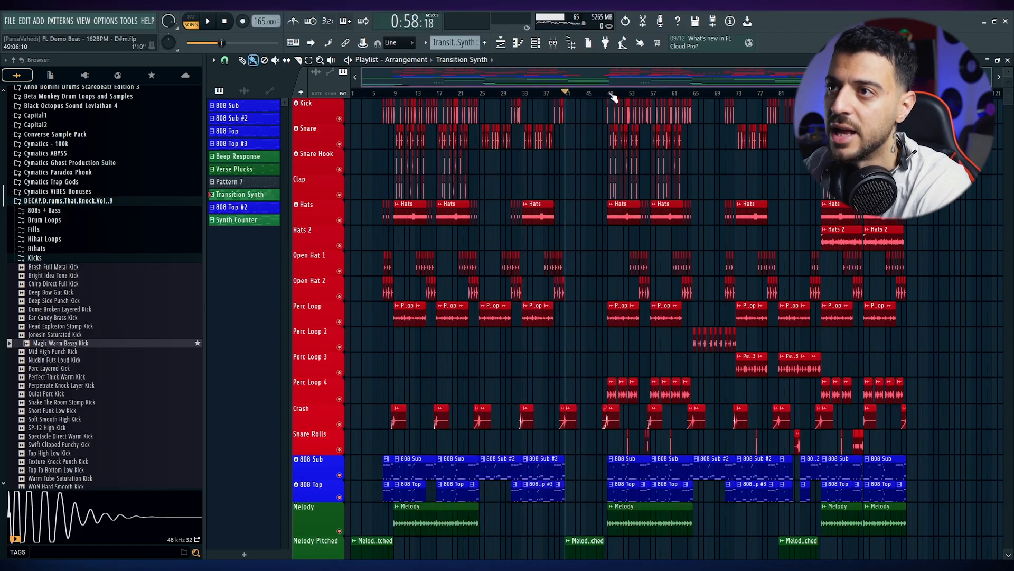
{"action": "left_click_drag", "start_coordinate": [611, 95], "coordinate": [800, 96]}
{"action": "left_click", "coordinate": [807, 95]}
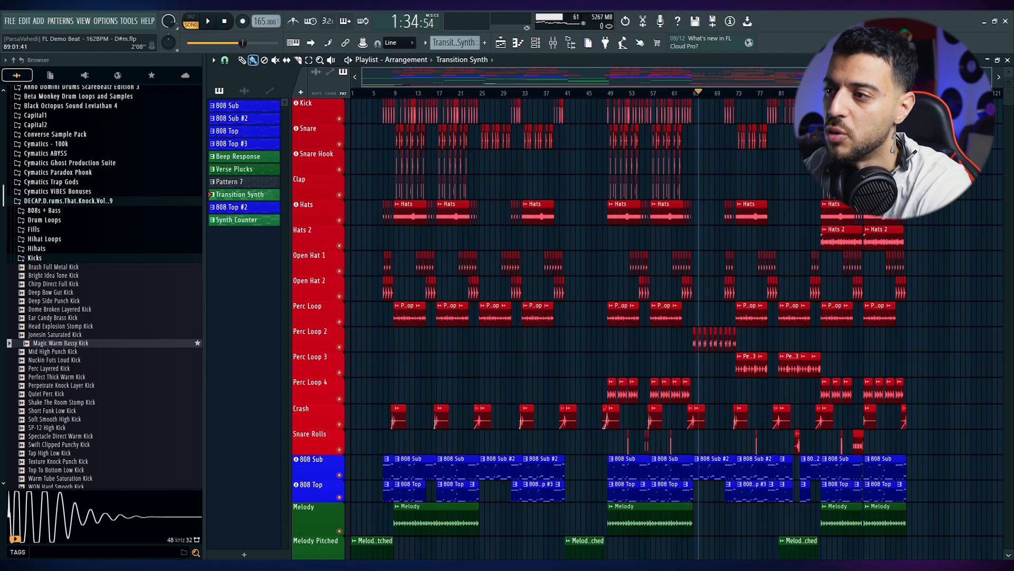
- Solo the Perc Loop 2 track, audition it from bar 65 and unsolo it
{"action": "scroll", "coordinate": [862, 255], "scroll_direction": "down", "scroll_amount": 3}
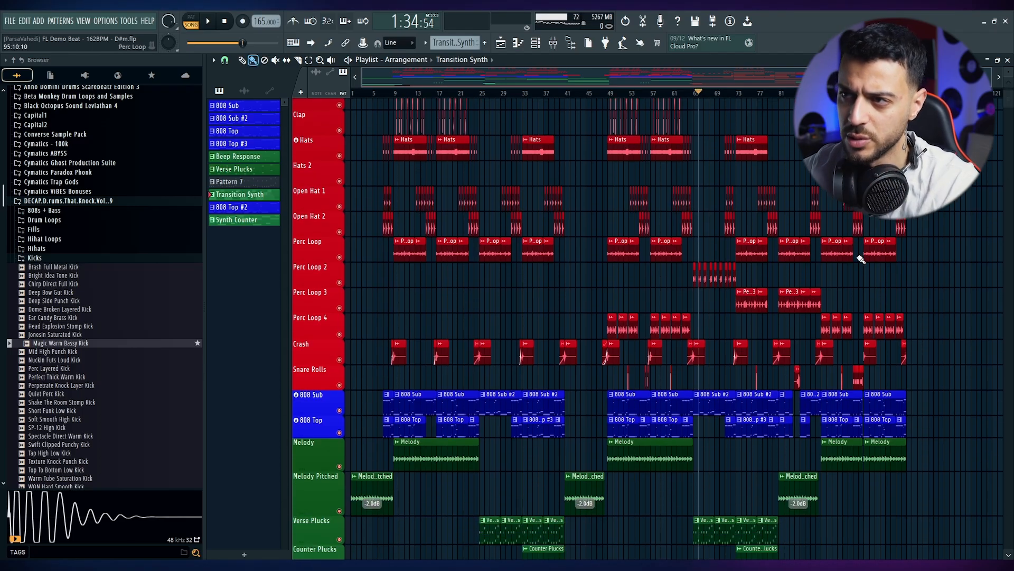
{"action": "scroll", "coordinate": [859, 267], "scroll_direction": "up", "scroll_amount": 3}
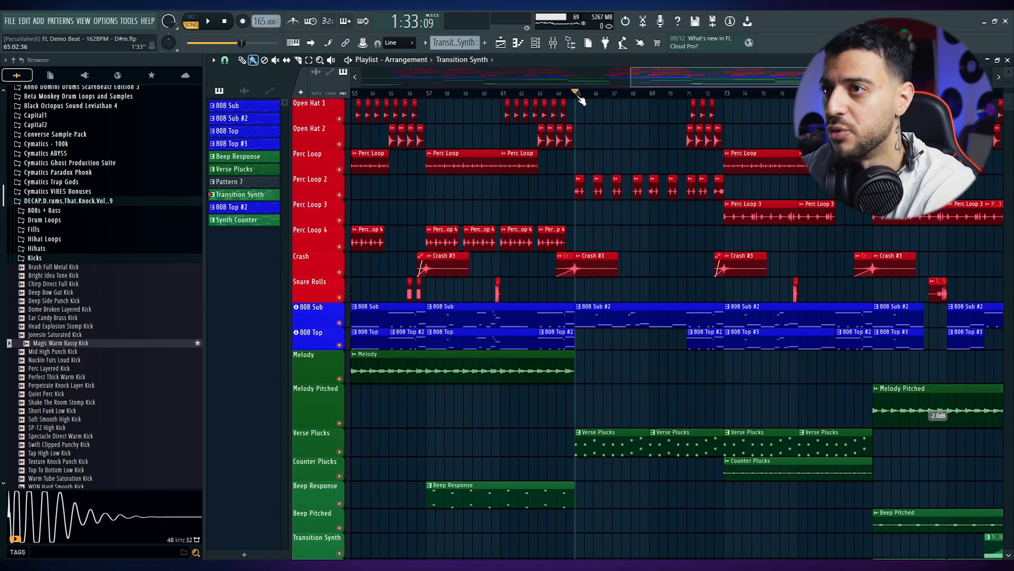
{"action": "scroll", "coordinate": [693, 223], "scroll_direction": "up", "scroll_amount": 4}
{"action": "left_click_drag", "start_coordinate": [775, 79], "coordinate": [759, 79]}
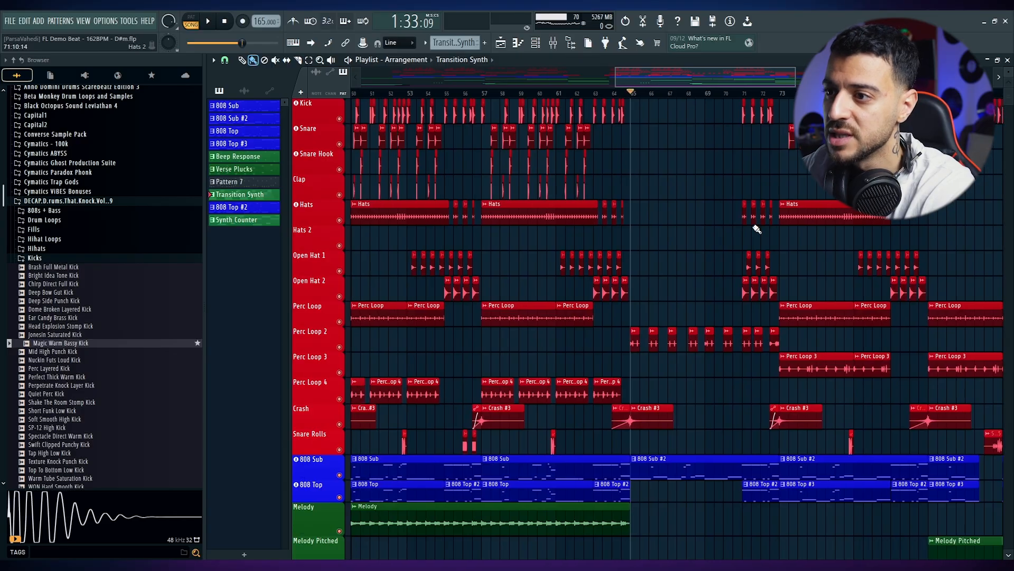
{"action": "scroll", "coordinate": [581, 138], "scroll_direction": "up", "scroll_amount": 3}
{"action": "scroll", "coordinate": [629, 214], "scroll_direction": "down", "scroll_amount": 4}
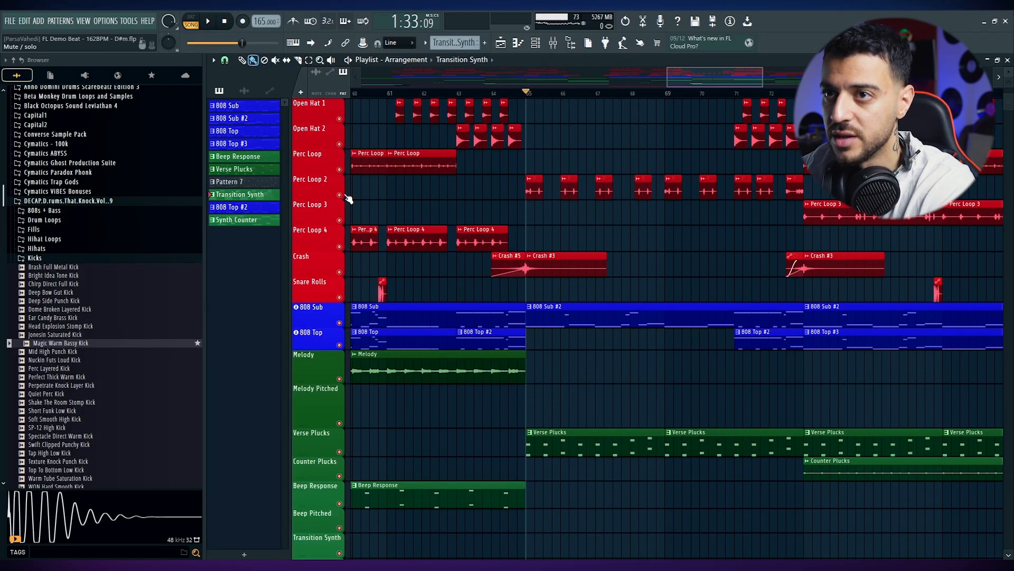
{"action": "left_click", "coordinate": [345, 195], "text": "ctrl"}
{"action": "key", "text": "space"}
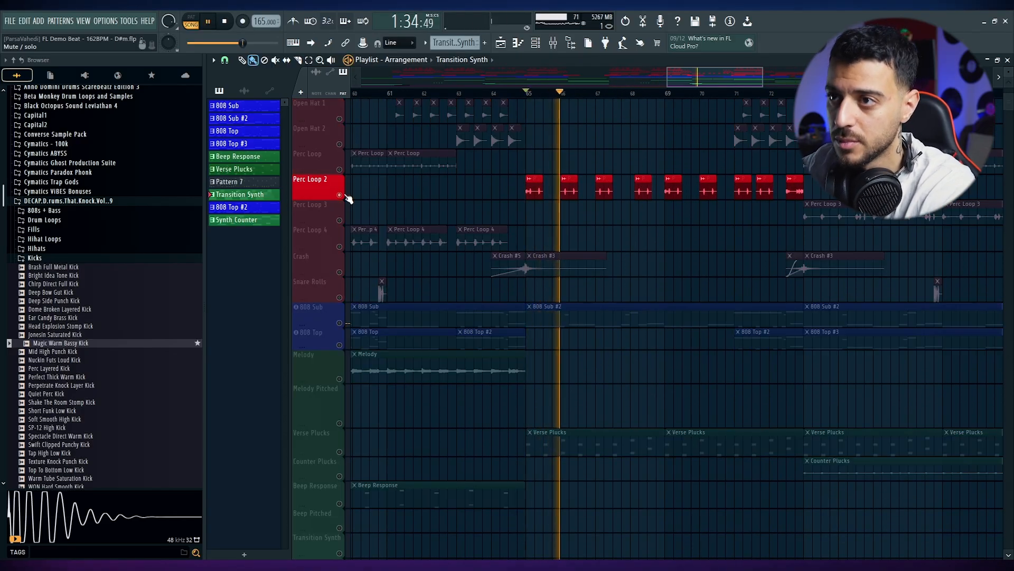
{"action": "left_click", "coordinate": [345, 195], "text": "ctrl"}
- Play the full mix of the second verse from bar 65 past the open hats at bar 71, and stop playback
{"action": "key", "text": "space"}
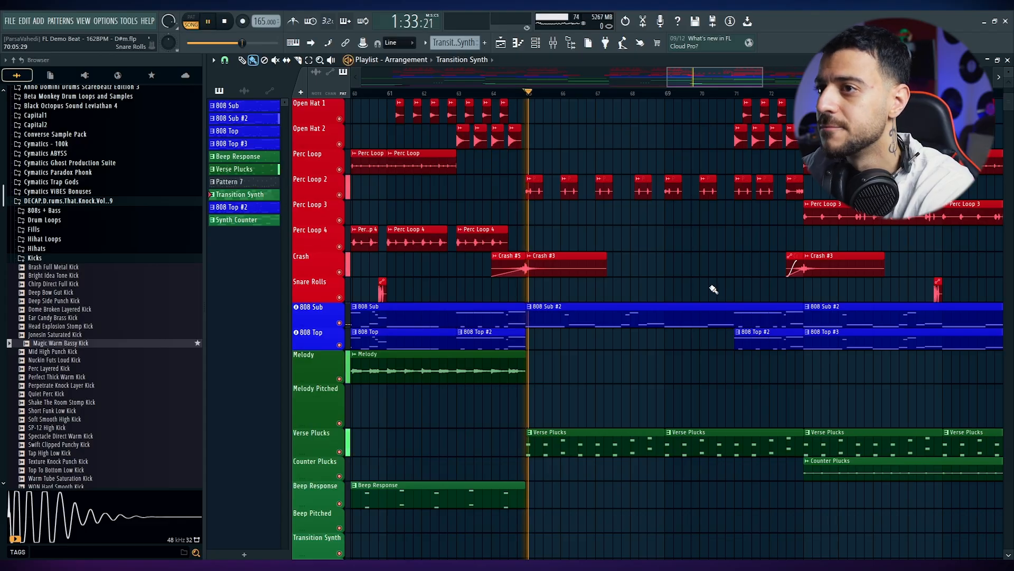
{"action": "key", "text": "space"}
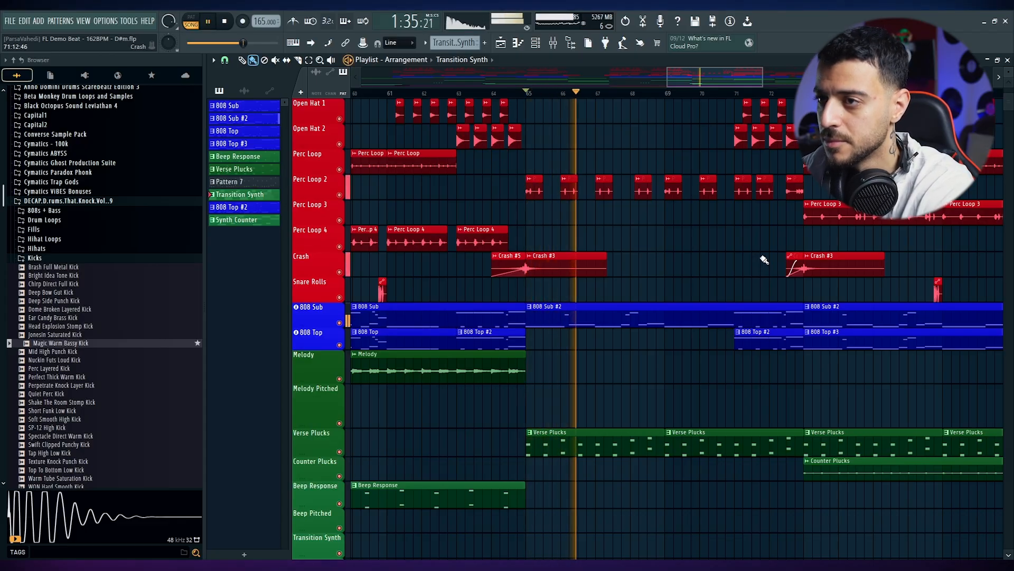
{"action": "scroll", "coordinate": [767, 259], "scroll_direction": "down", "scroll_amount": 3}
{"action": "scroll", "coordinate": [871, 280], "scroll_direction": "up", "scroll_amount": 1}
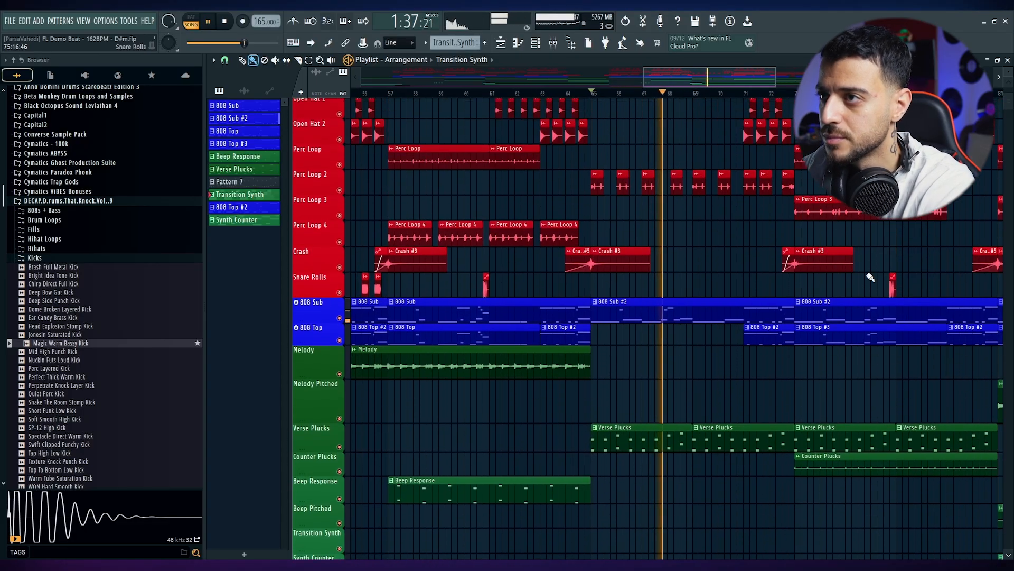
{"action": "scroll", "coordinate": [900, 283], "scroll_direction": "up", "scroll_amount": 3}
{"action": "scroll", "coordinate": [839, 288], "scroll_direction": "up", "scroll_amount": 2}
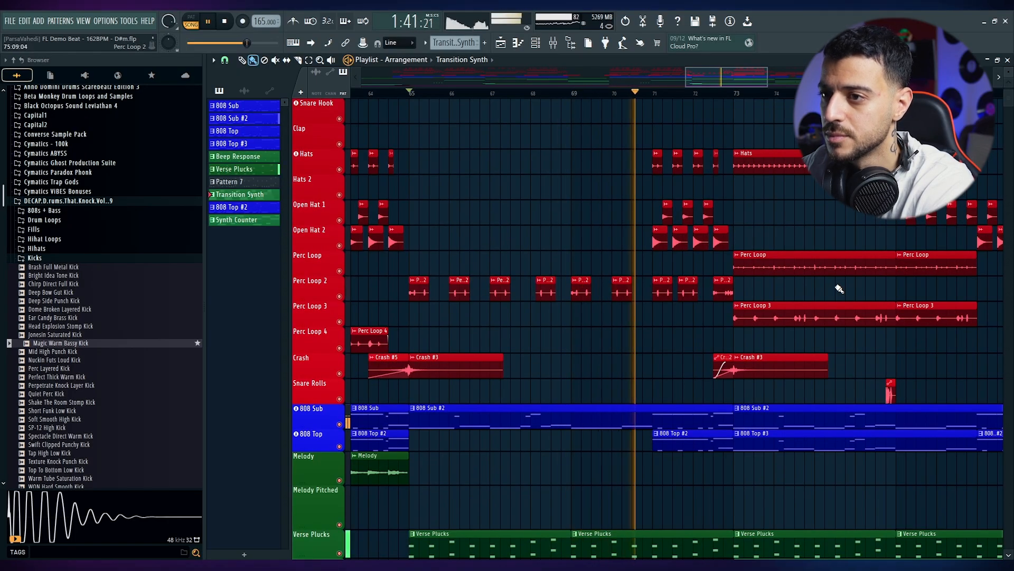
{"action": "scroll", "coordinate": [839, 289], "scroll_direction": "down", "scroll_amount": 1}
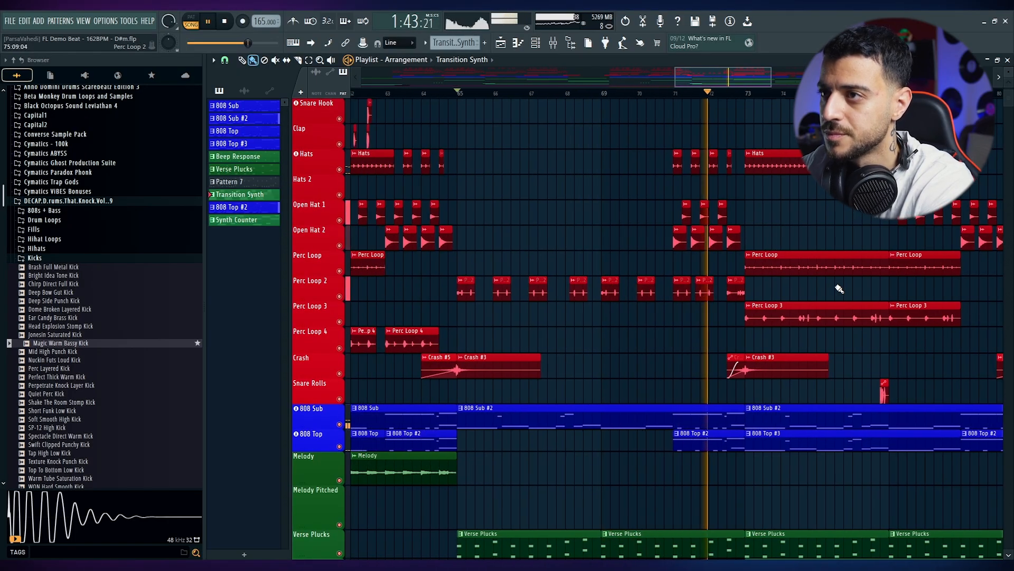
{"action": "scroll", "coordinate": [839, 288], "scroll_direction": "down", "scroll_amount": 1}
{"action": "key", "text": "space"}
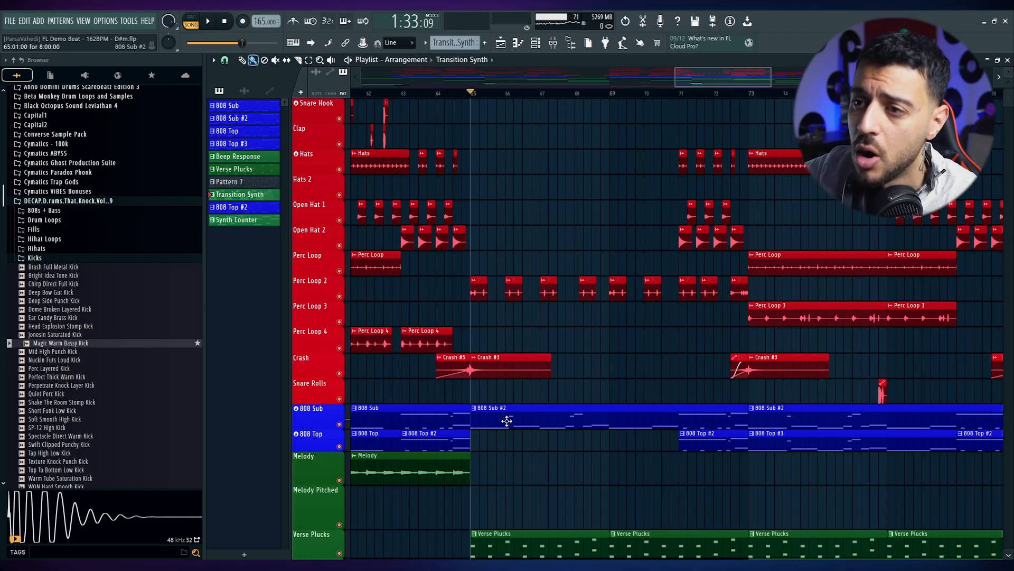
- Open the 808 Sub #2 clip at bar 65 in the piano roll, play through its notes and close it
{"action": "double_click", "coordinate": [536, 421]}
{"action": "scroll", "coordinate": [318, 287], "scroll_direction": "left", "scroll_amount": 2}
{"action": "scroll", "coordinate": [259, 281], "scroll_direction": "up", "scroll_amount": 2}
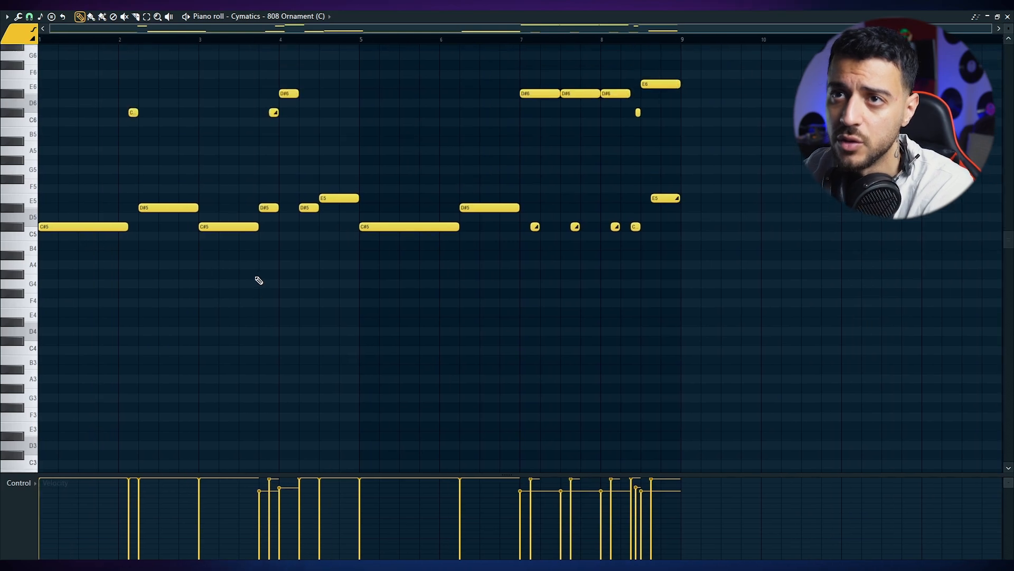
{"action": "scroll", "coordinate": [249, 286], "scroll_direction": "up", "scroll_amount": 3}
{"action": "scroll", "coordinate": [195, 28], "scroll_direction": "up", "scroll_amount": 2}
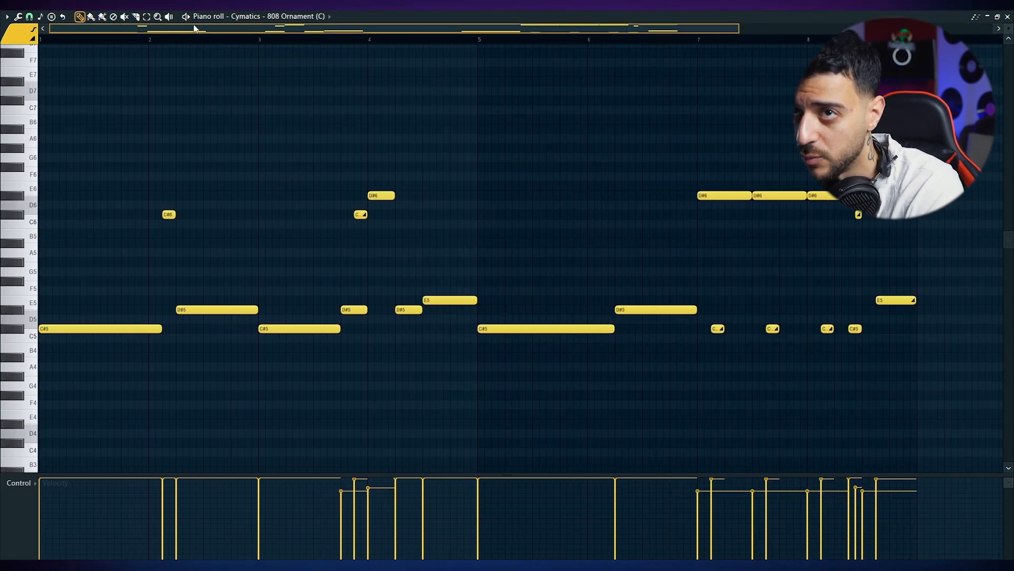
{"action": "left_click", "coordinate": [186, 17]}
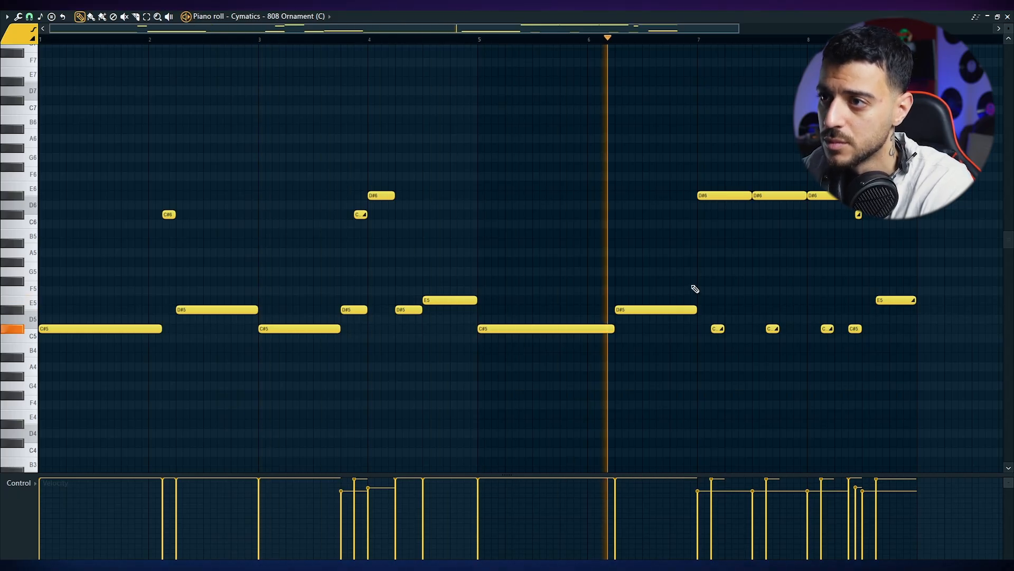
{"action": "left_click", "coordinate": [1008, 17]}
- Play from just before bar 73 up to bar 81, briefly soloing Perc Loop 3 during playback
{"action": "scroll", "coordinate": [693, 173], "scroll_direction": "up", "scroll_amount": 3}
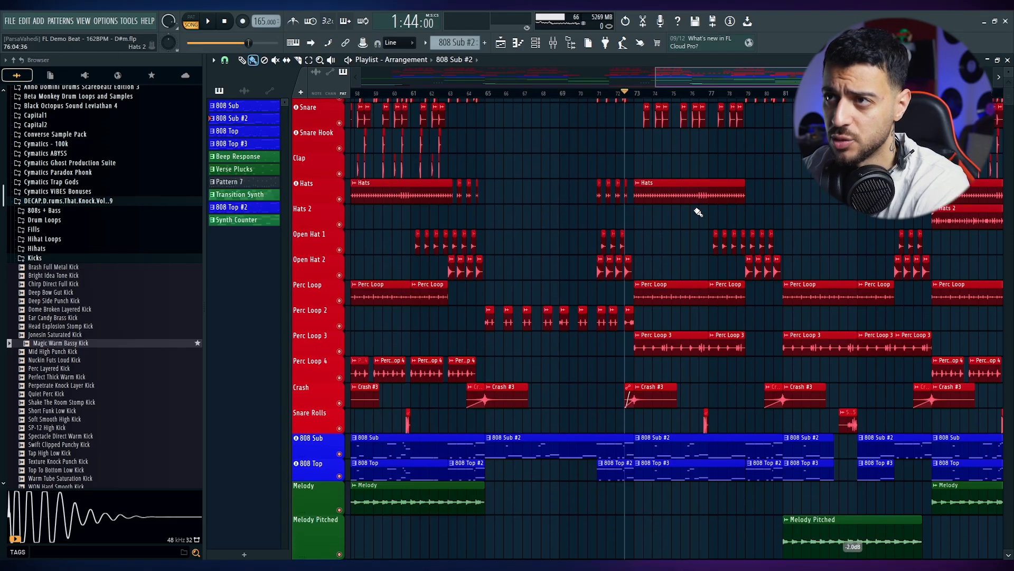
{"action": "key", "text": "space"}
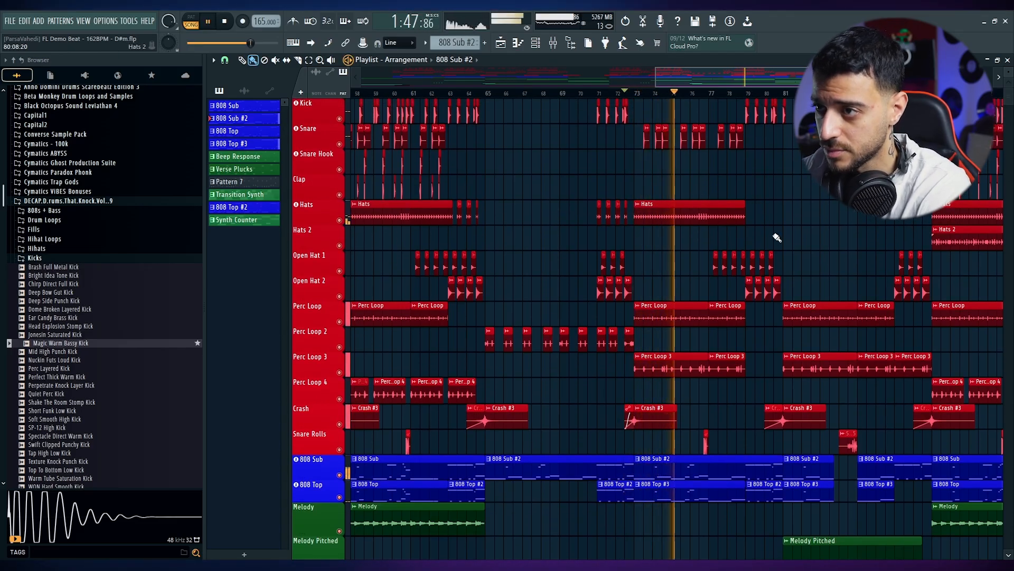
{"action": "scroll", "coordinate": [702, 391], "scroll_direction": "up", "scroll_amount": 3}
{"action": "left_click_drag", "start_coordinate": [835, 391], "coordinate": [640, 361]}
{"action": "right_click", "coordinate": [335, 365]}
{"action": "left_click", "coordinate": [318, 370]}
{"action": "left_click", "coordinate": [341, 372], "text": "ctrl"}
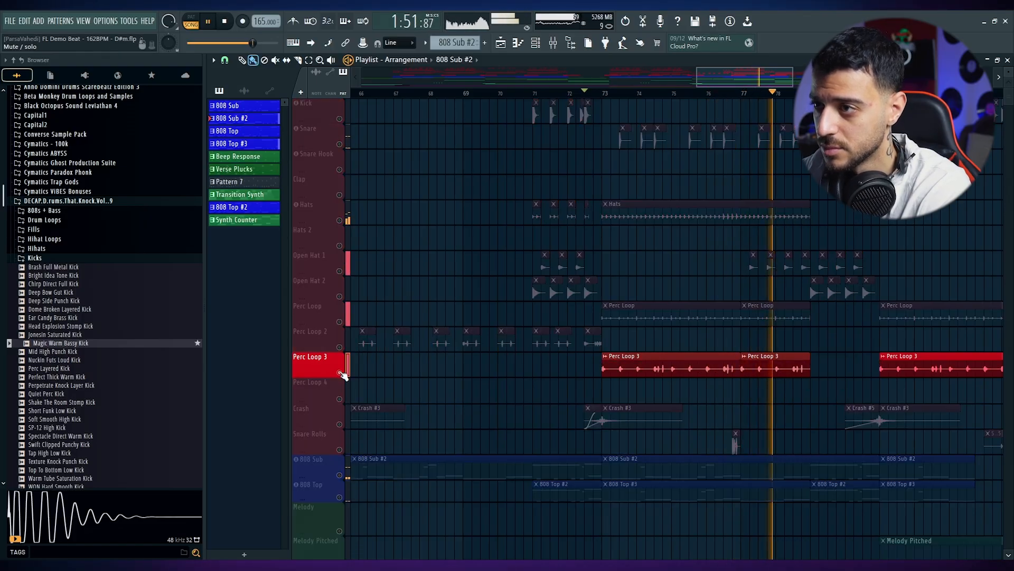
{"action": "left_click", "coordinate": [340, 372], "text": "ctrl"}
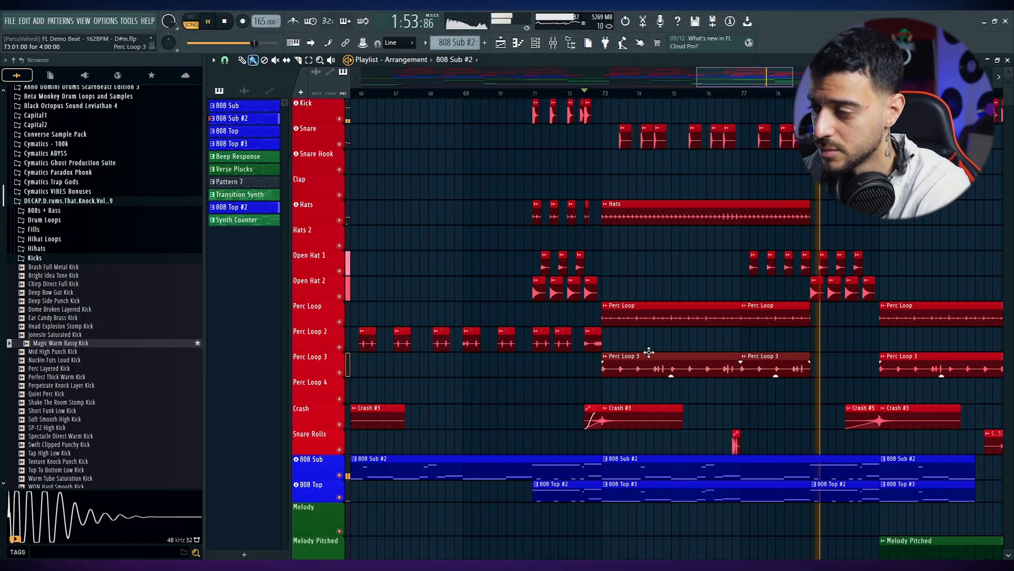
{"action": "scroll", "coordinate": [681, 365], "scroll_direction": "down", "scroll_amount": 5}
{"action": "scroll", "coordinate": [766, 389], "scroll_direction": "up", "scroll_amount": 3}
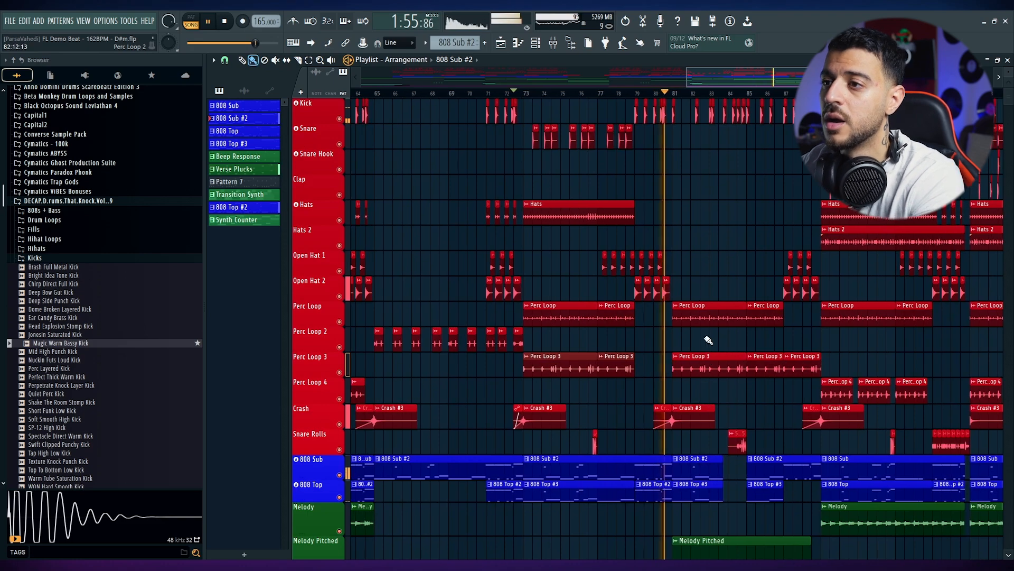
{"action": "key", "text": "space"}
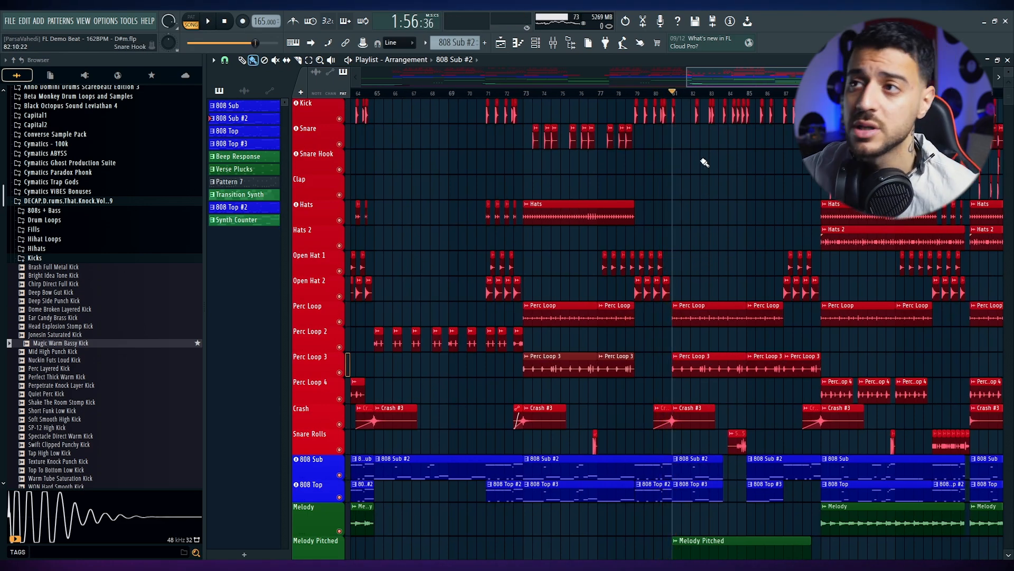
- Review the layers in the bar 81 break, solo the Synth Counter track and open its clip's notes
{"action": "scroll", "coordinate": [794, 354], "scroll_direction": "down", "scroll_amount": 5}
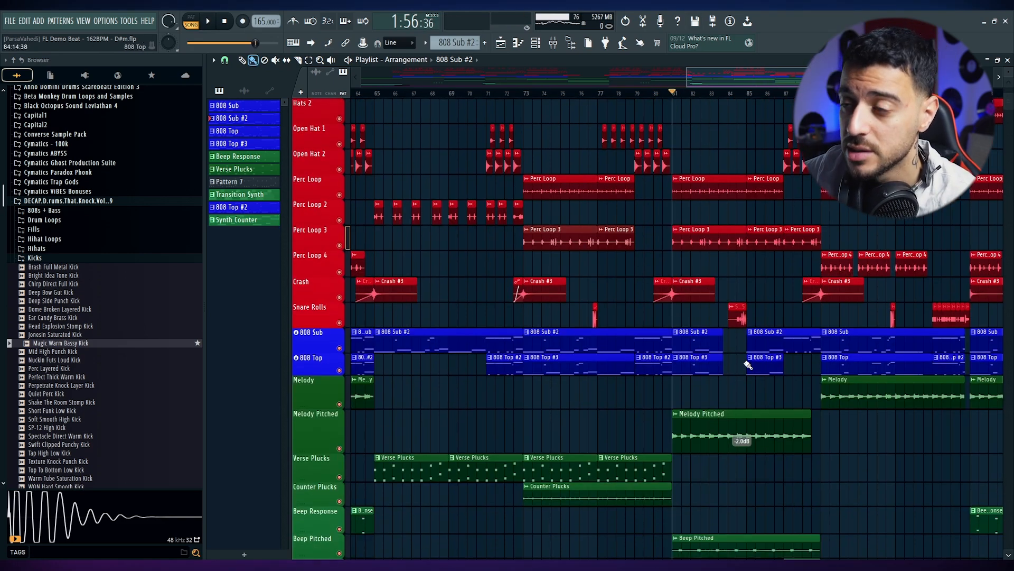
{"action": "scroll", "coordinate": [745, 347], "scroll_direction": "down", "scroll_amount": 7}
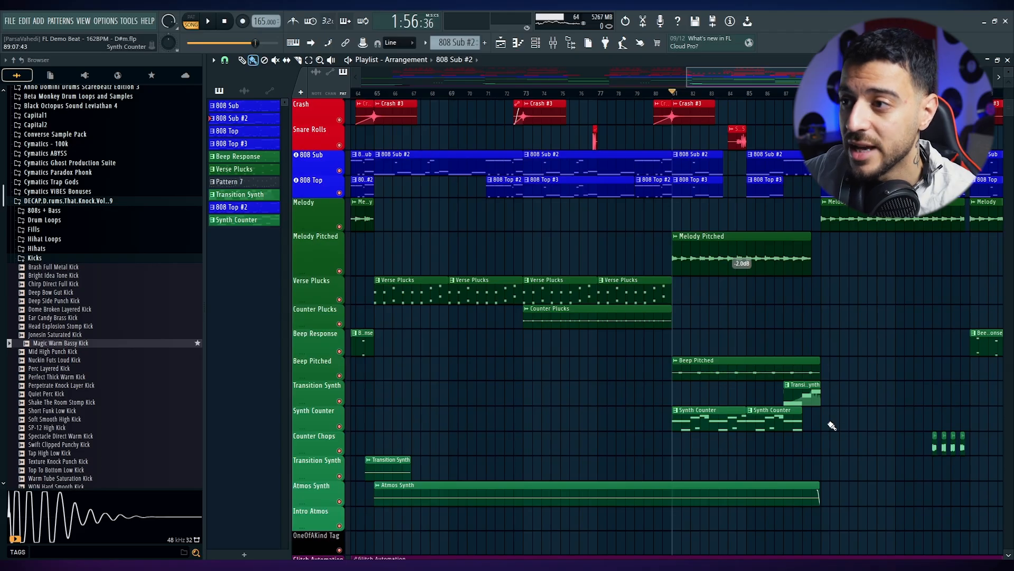
{"action": "scroll", "coordinate": [822, 416], "scroll_direction": "up", "scroll_amount": 4}
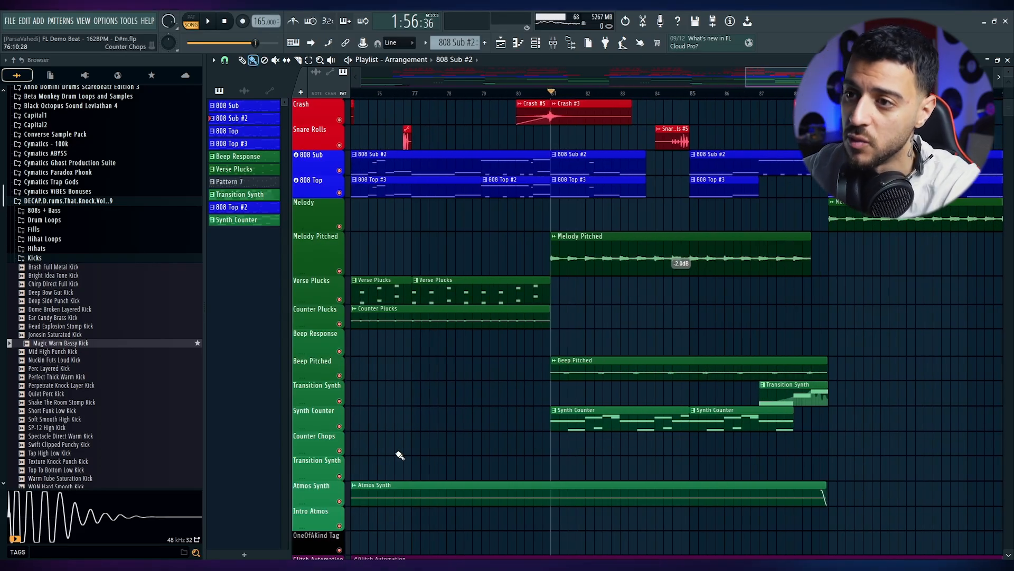
{"action": "left_click", "coordinate": [339, 426], "text": "ctrl"}
{"action": "double_click", "coordinate": [596, 423]}
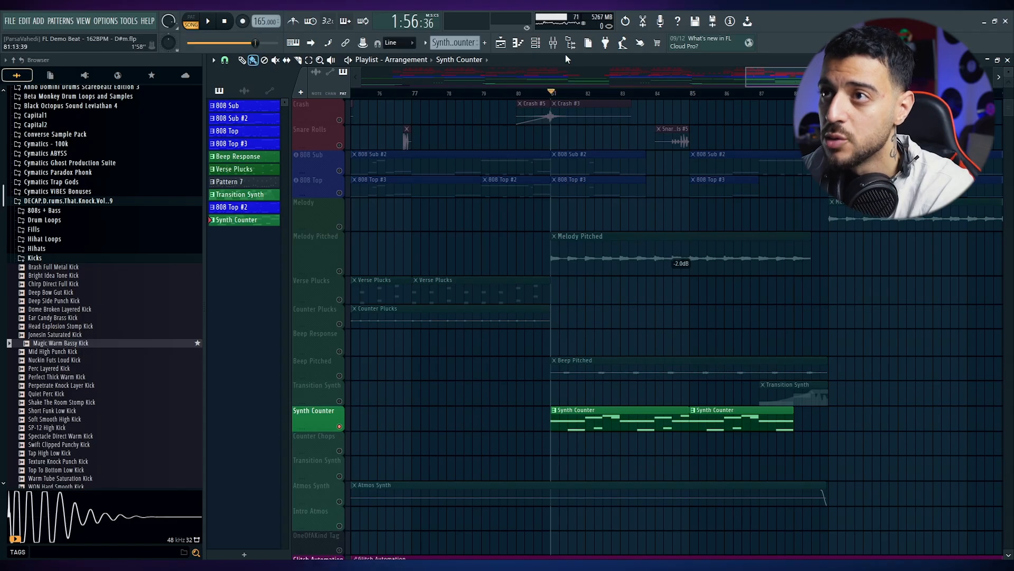
- Inspect the Melody Loop mixer track's effects, including Murda Melodies, Patterns and Fruity Parametric EQ 2, and close the mixer
{"action": "left_click", "coordinate": [553, 42]}
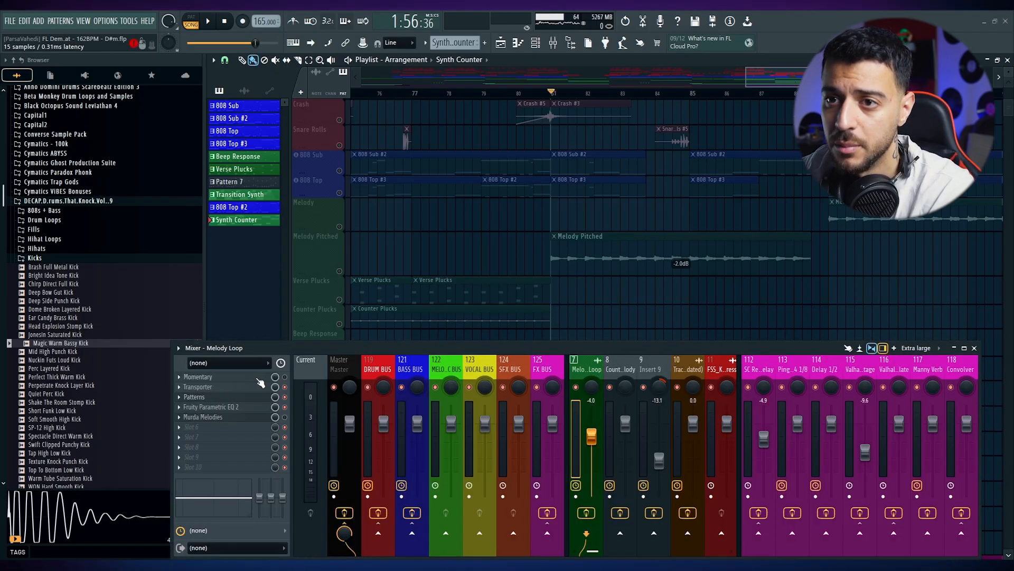
{"action": "left_click", "coordinate": [252, 377]}
{"action": "left_click", "coordinate": [252, 377]}
{"action": "left_click", "coordinate": [216, 387]}
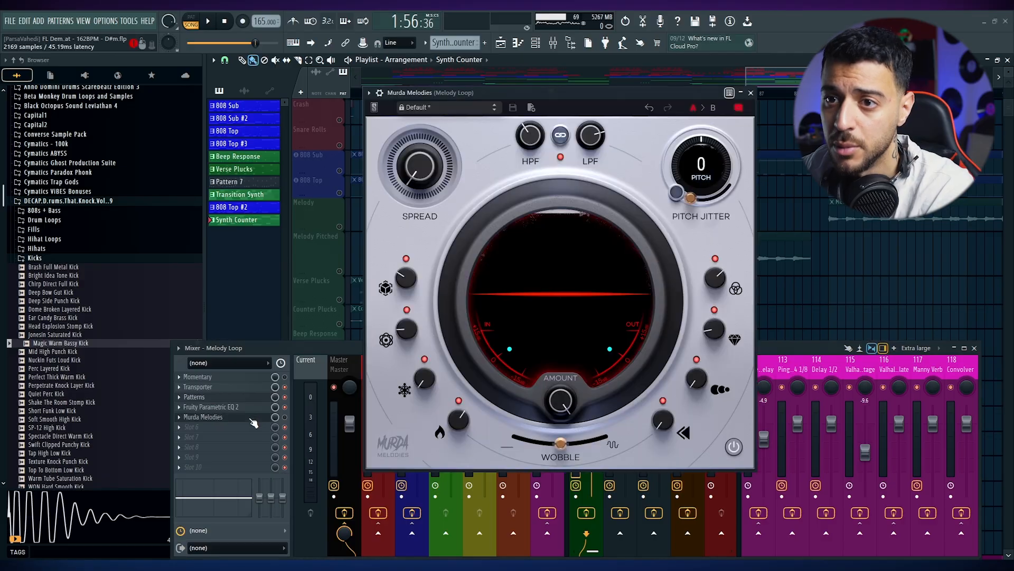
{"action": "left_click", "coordinate": [217, 387]}
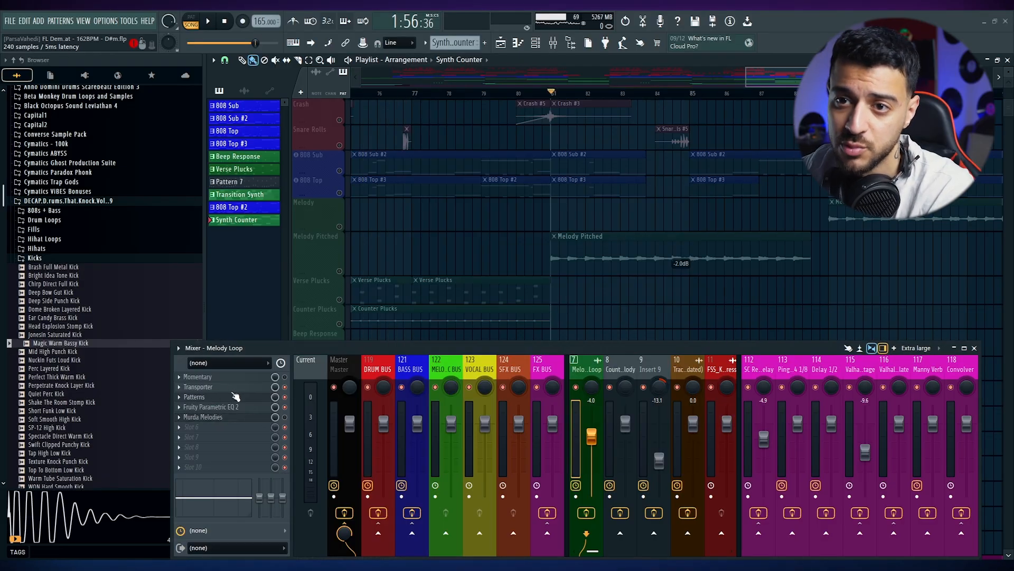
{"action": "left_click", "coordinate": [221, 399]}
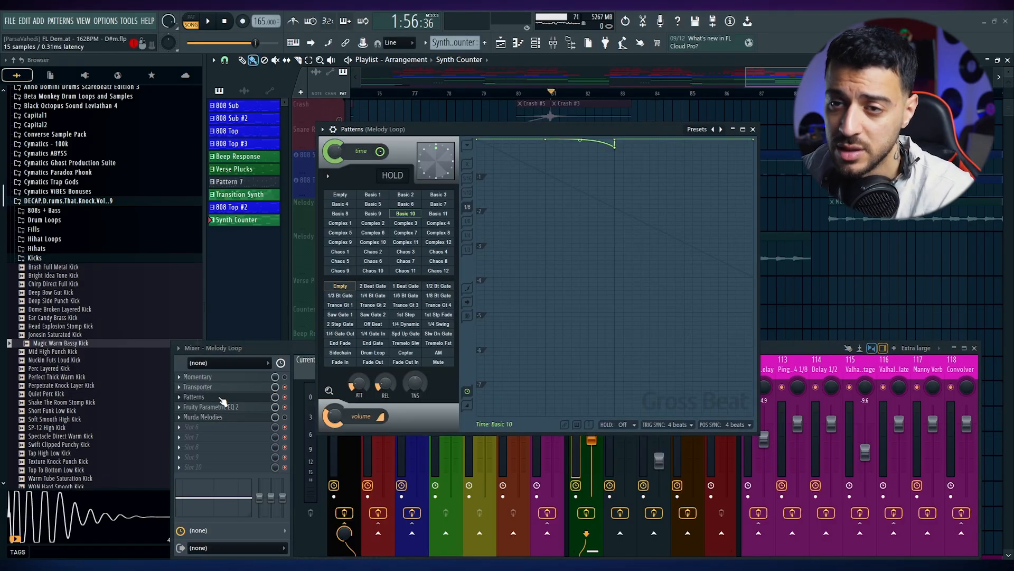
{"action": "left_click", "coordinate": [221, 400]}
{"action": "left_click", "coordinate": [222, 407]}
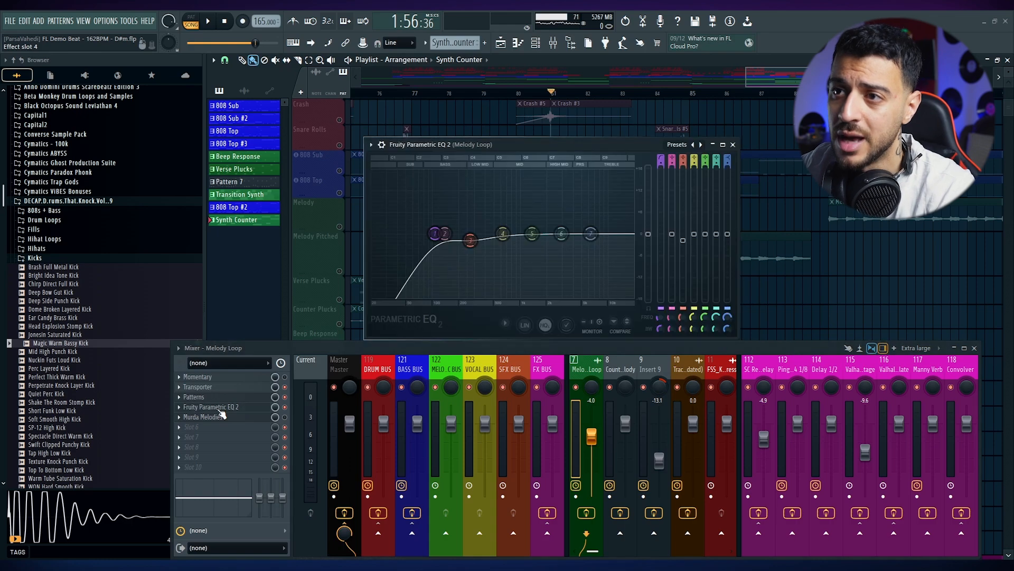
{"action": "left_click", "coordinate": [222, 407]}
{"action": "left_click", "coordinate": [975, 348]}
- Open the Pneuma Pro instrument used for the synth counter from the Channel rack and browse its preset categories
{"action": "left_click", "coordinate": [534, 43]}
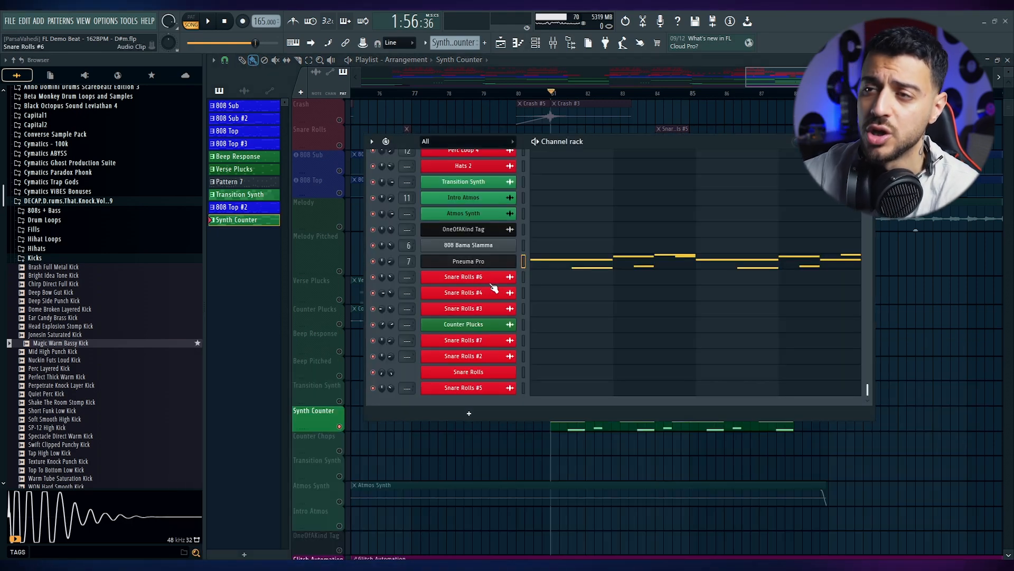
{"action": "left_click", "coordinate": [469, 261]}
{"action": "left_click_drag", "start_coordinate": [579, 147], "coordinate": [624, 144]}
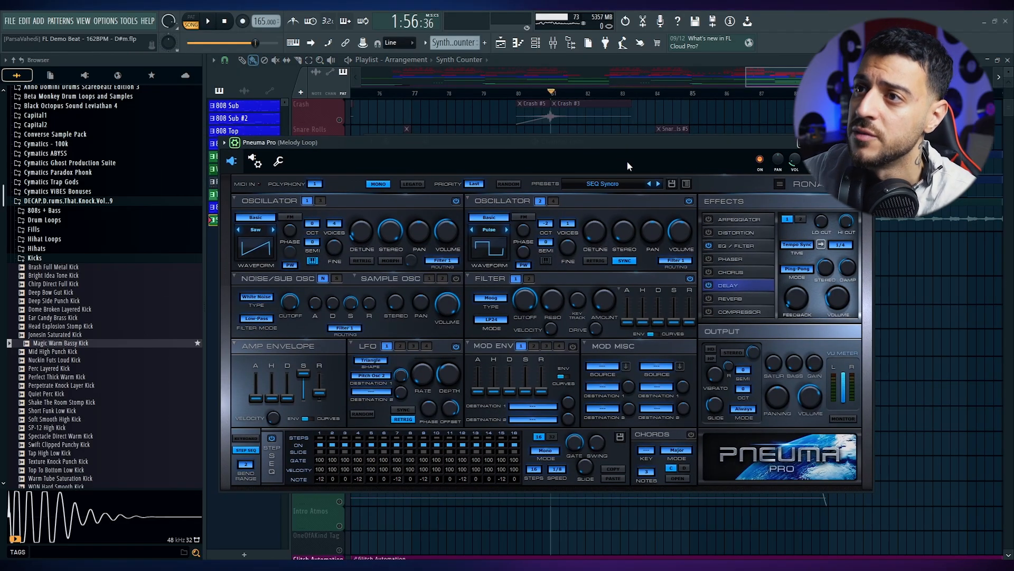
{"action": "left_click", "coordinate": [601, 186]}
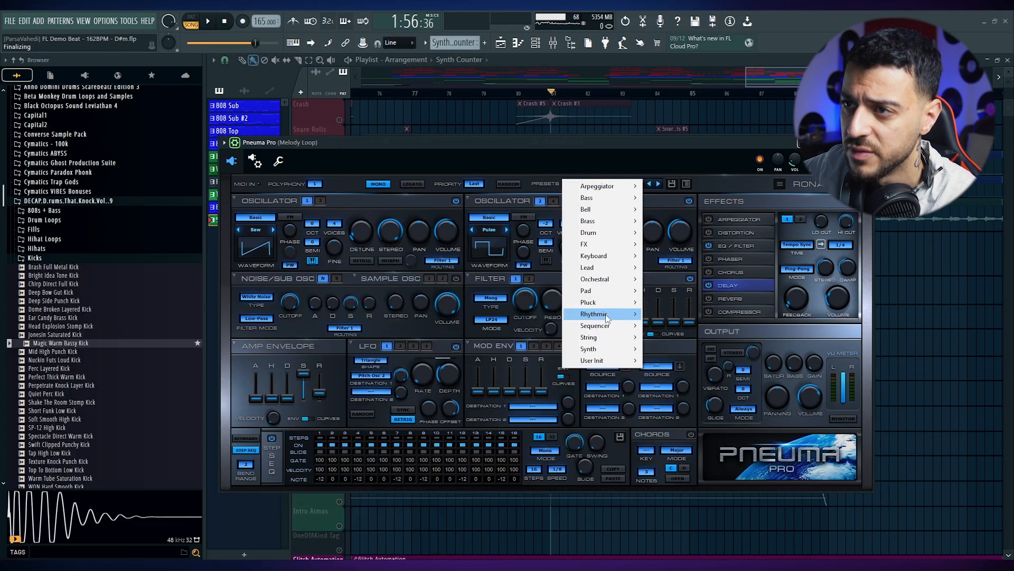
{"action": "mouse_move", "coordinate": [608, 328]}
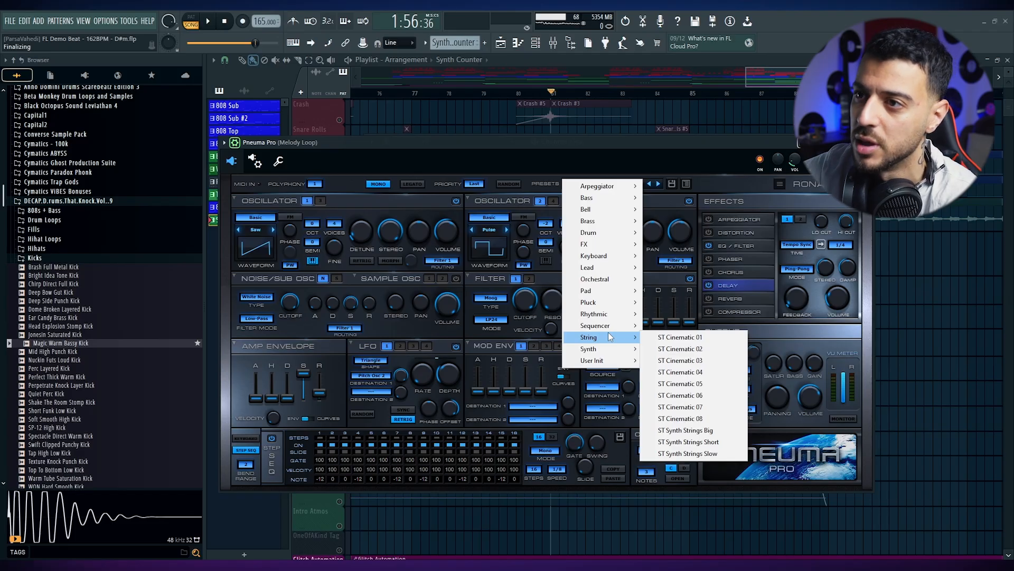
{"action": "mouse_move", "coordinate": [598, 190]}
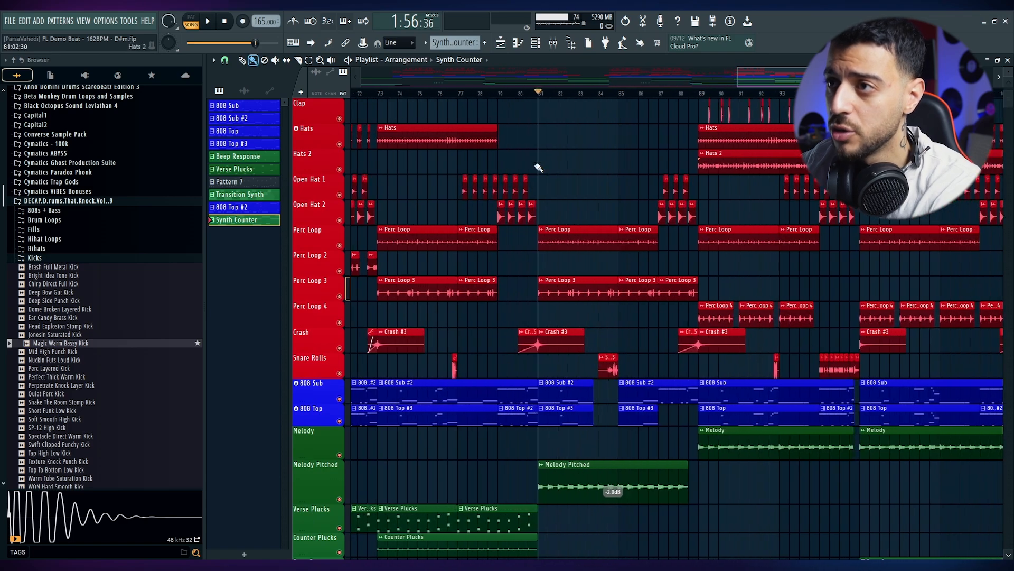
- Play the arrangement from the bar 81 break into the final section past bar 97, reviewing its layers, and stop playback
{"action": "scroll", "coordinate": [604, 332], "scroll_direction": "down", "scroll_amount": 5}
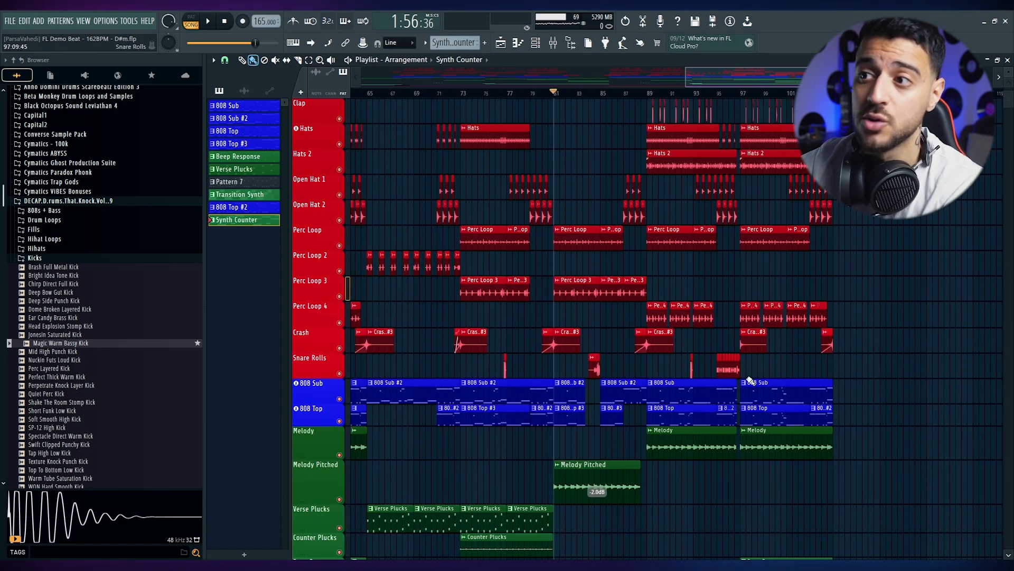
{"action": "scroll", "coordinate": [750, 379], "scroll_direction": "down", "scroll_amount": 2}
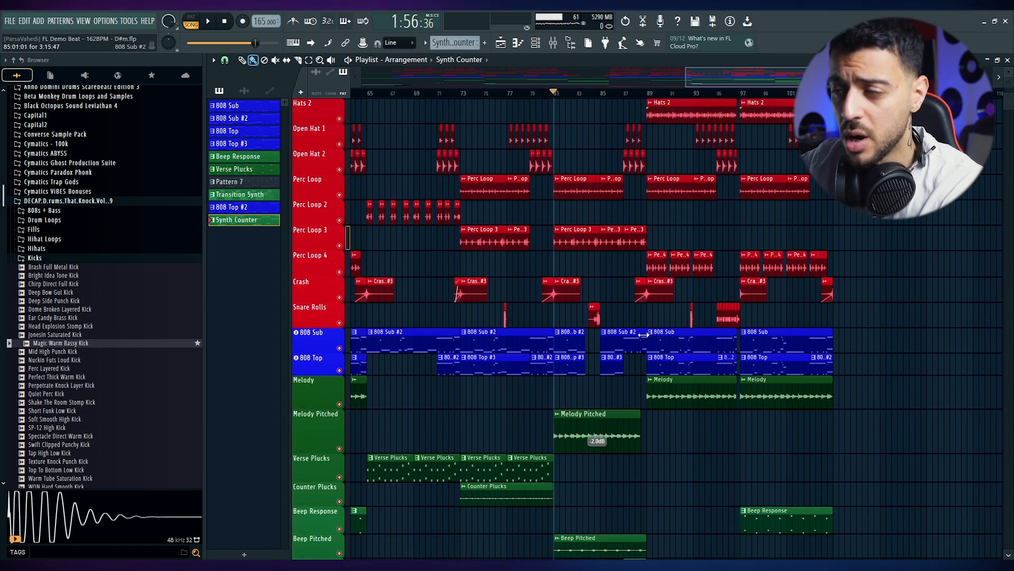
{"action": "key", "text": "space"}
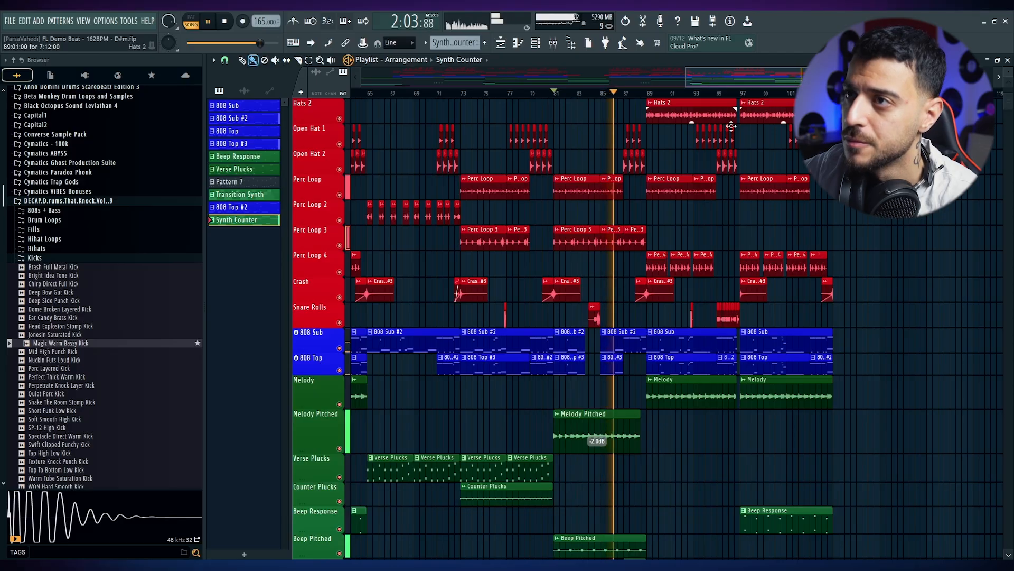
{"action": "scroll", "coordinate": [733, 175], "scroll_direction": "up", "scroll_amount": 4}
{"action": "scroll", "coordinate": [733, 176], "scroll_direction": "up", "scroll_amount": 1}
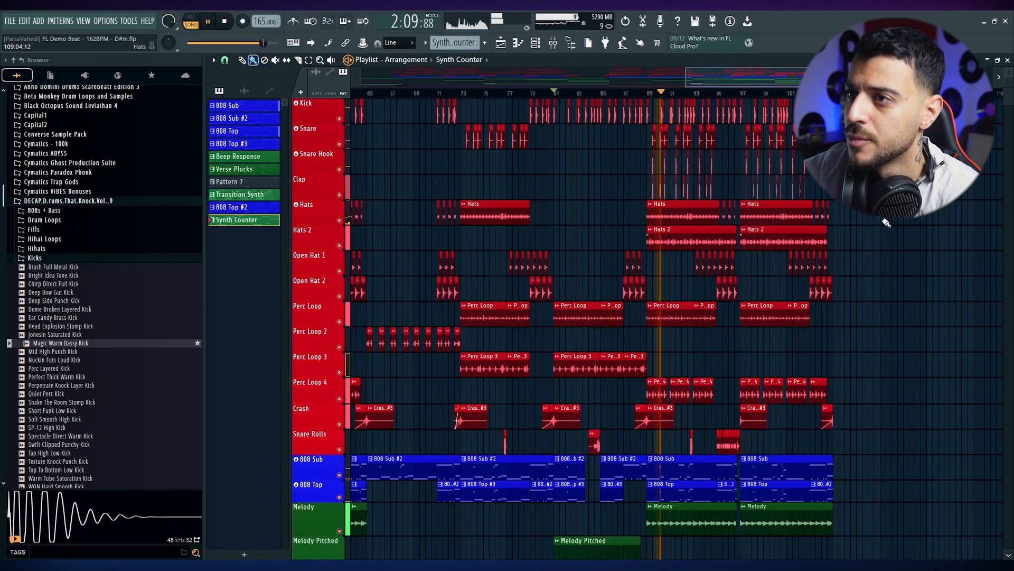
{"action": "scroll", "coordinate": [887, 220], "scroll_direction": "down", "scroll_amount": 4}
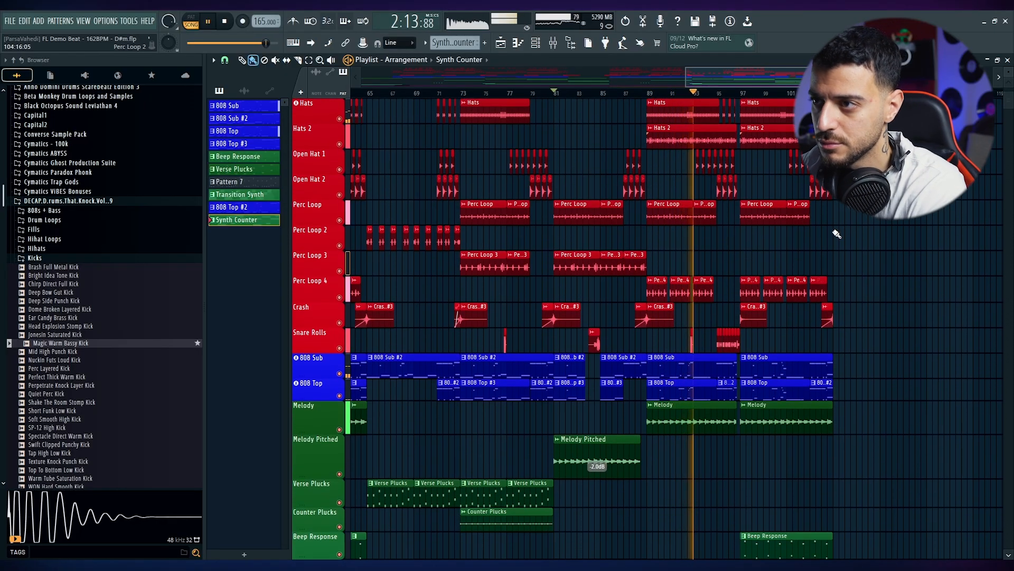
{"action": "scroll", "coordinate": [837, 234], "scroll_direction": "up", "scroll_amount": 3}
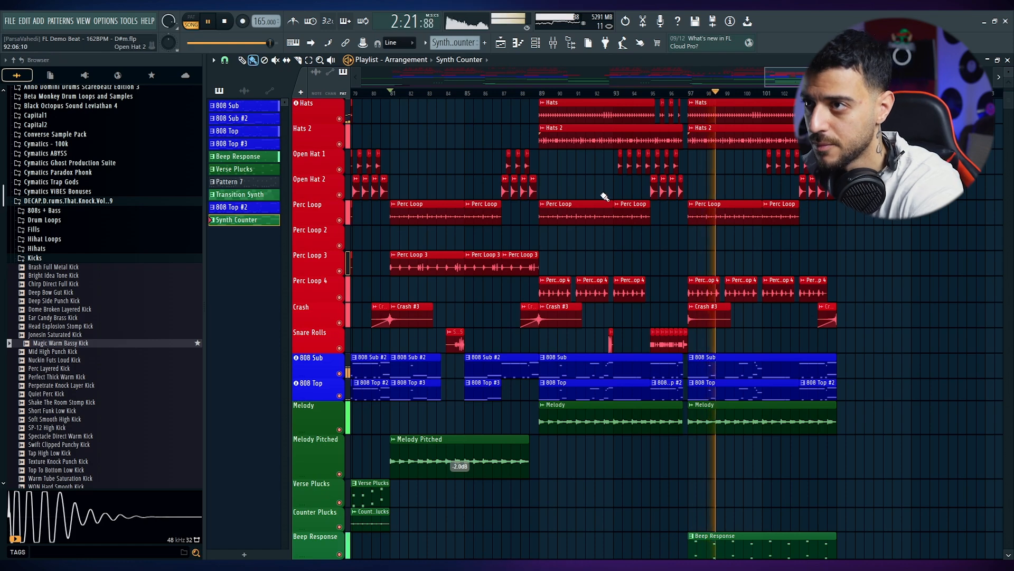
{"action": "key", "text": "space"}
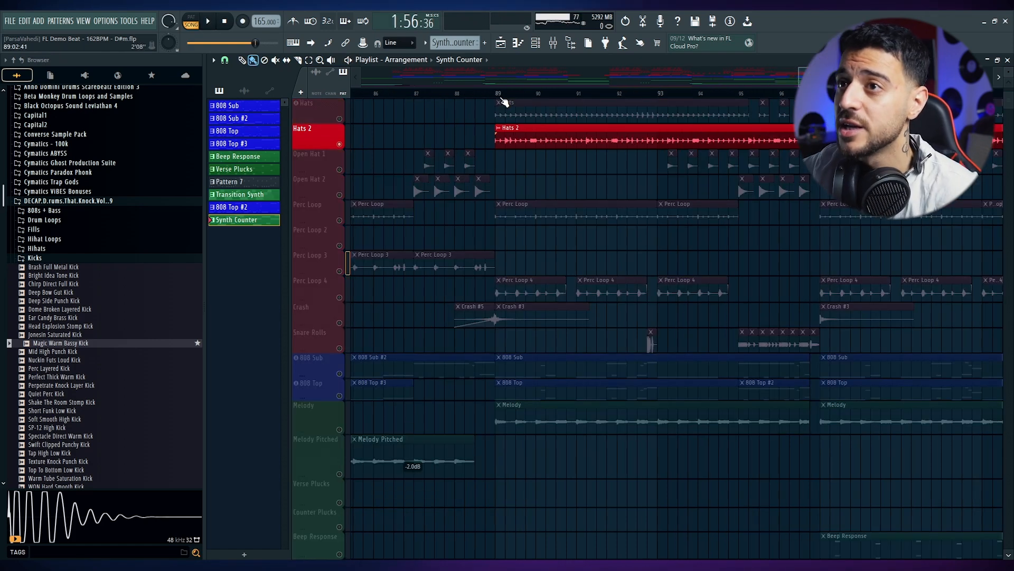
- Play the soloed Hats 2 track from bar 89, add the Hats track to compare both layers, and stop playback
{"action": "scroll", "coordinate": [500, 117], "scroll_direction": "up", "scroll_amount": 4}
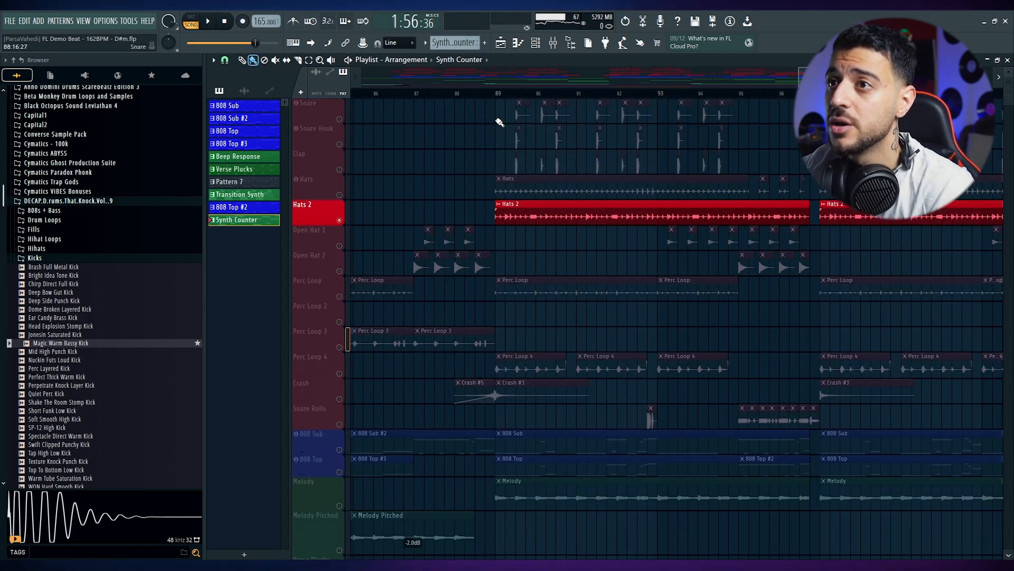
{"action": "left_click", "coordinate": [503, 95]}
{"action": "key", "text": "space"}
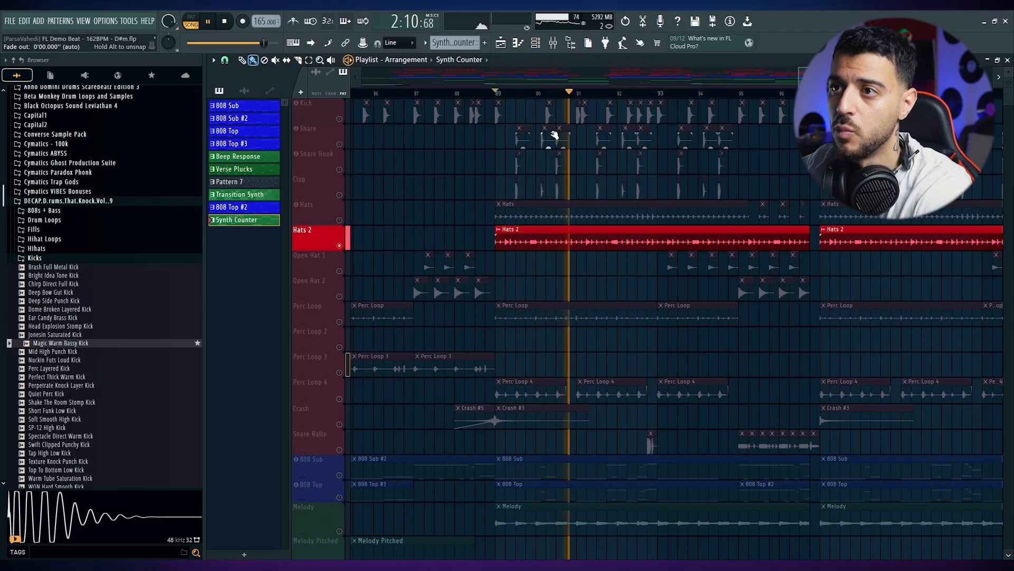
{"action": "key", "text": "space"}
{"action": "left_click", "coordinate": [340, 221]}
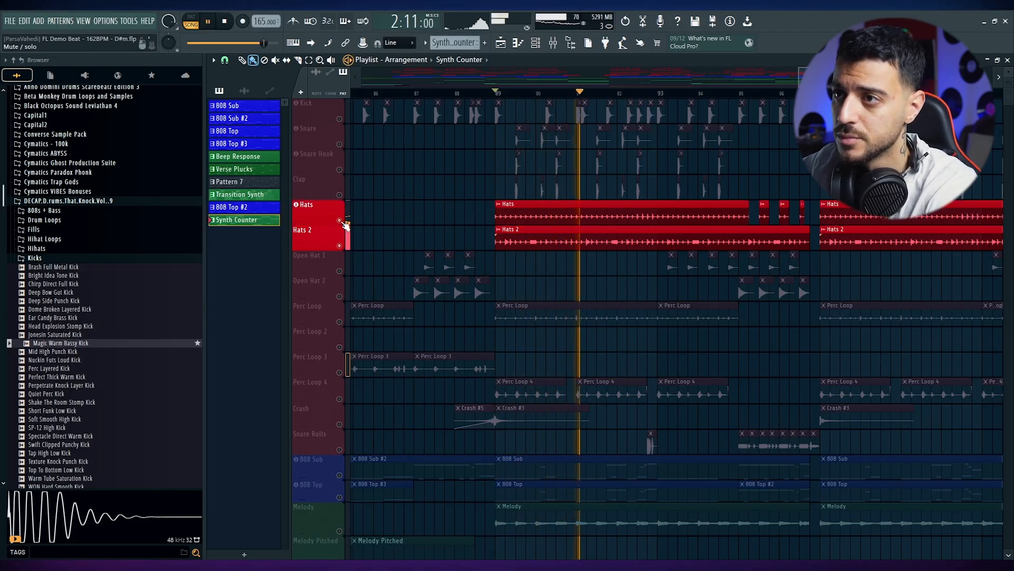
{"action": "key", "text": "space"}
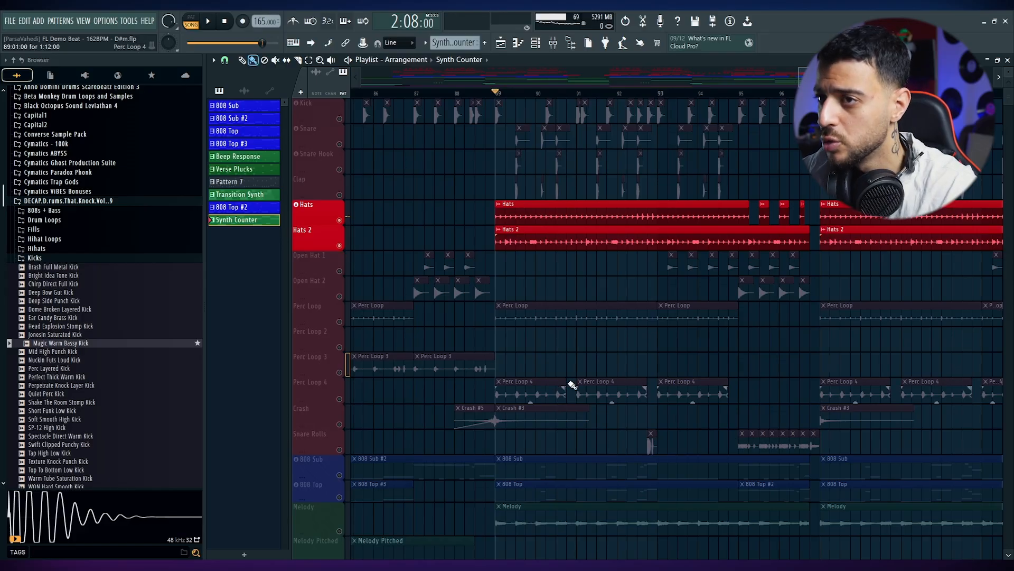
- Solo the Snare Rolls track and play its rolls from bar 95 leading up to bar 97
{"action": "scroll", "coordinate": [572, 384], "scroll_direction": "down", "scroll_amount": 2}
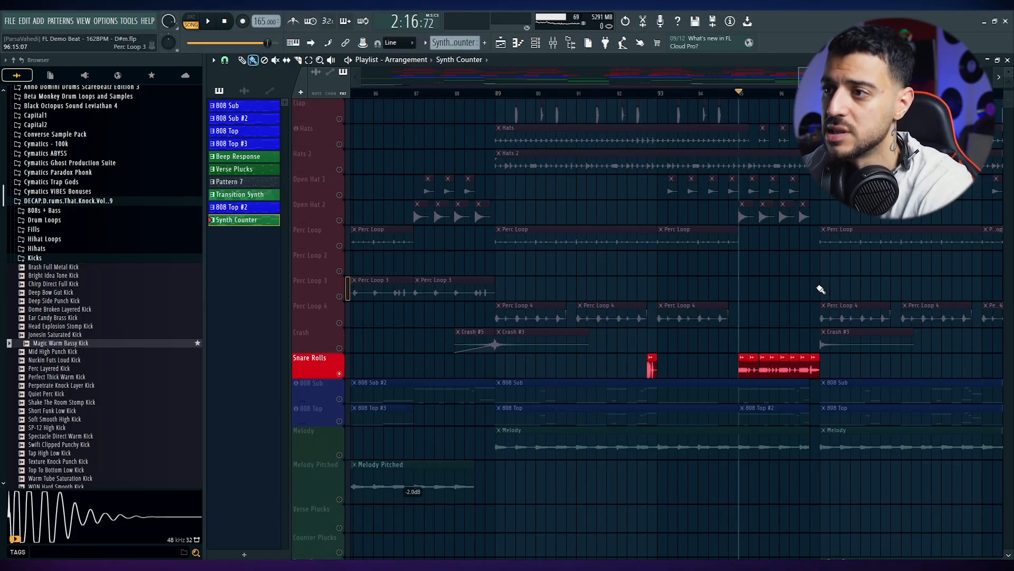
{"action": "key", "text": "space"}
{"action": "scroll", "coordinate": [901, 358], "scroll_direction": "up", "scroll_amount": 3}
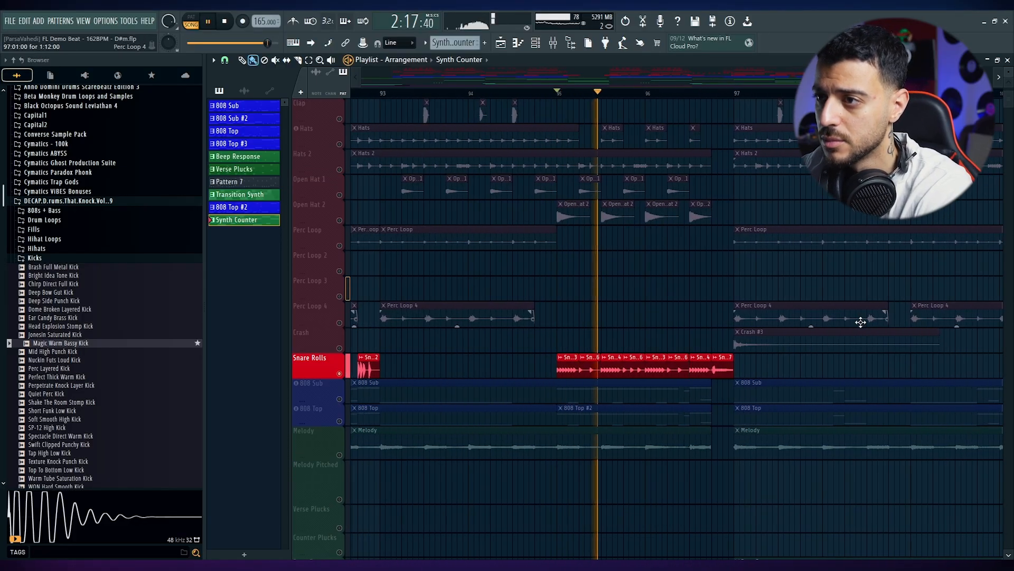